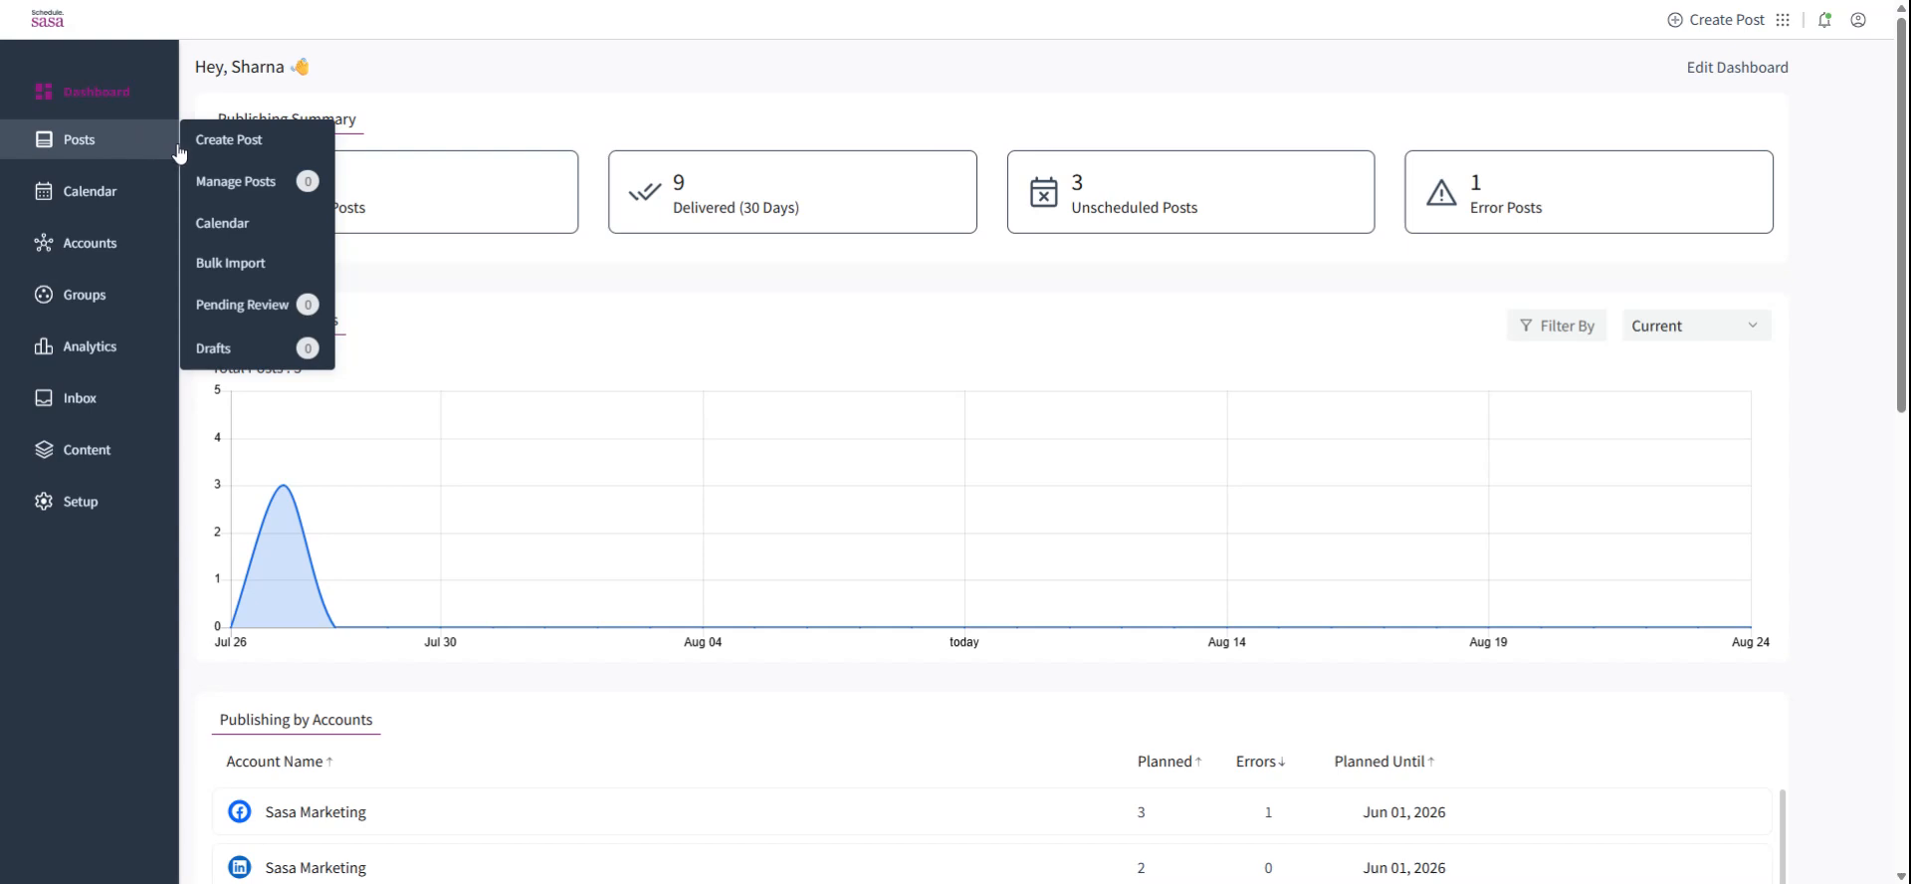
# Step: Start a new post and select the Sasa Marketing Facebook, Sasa Marketing LinkedIn and sasa.marketinguk Instagram accounts
pyautogui.click(237, 156)
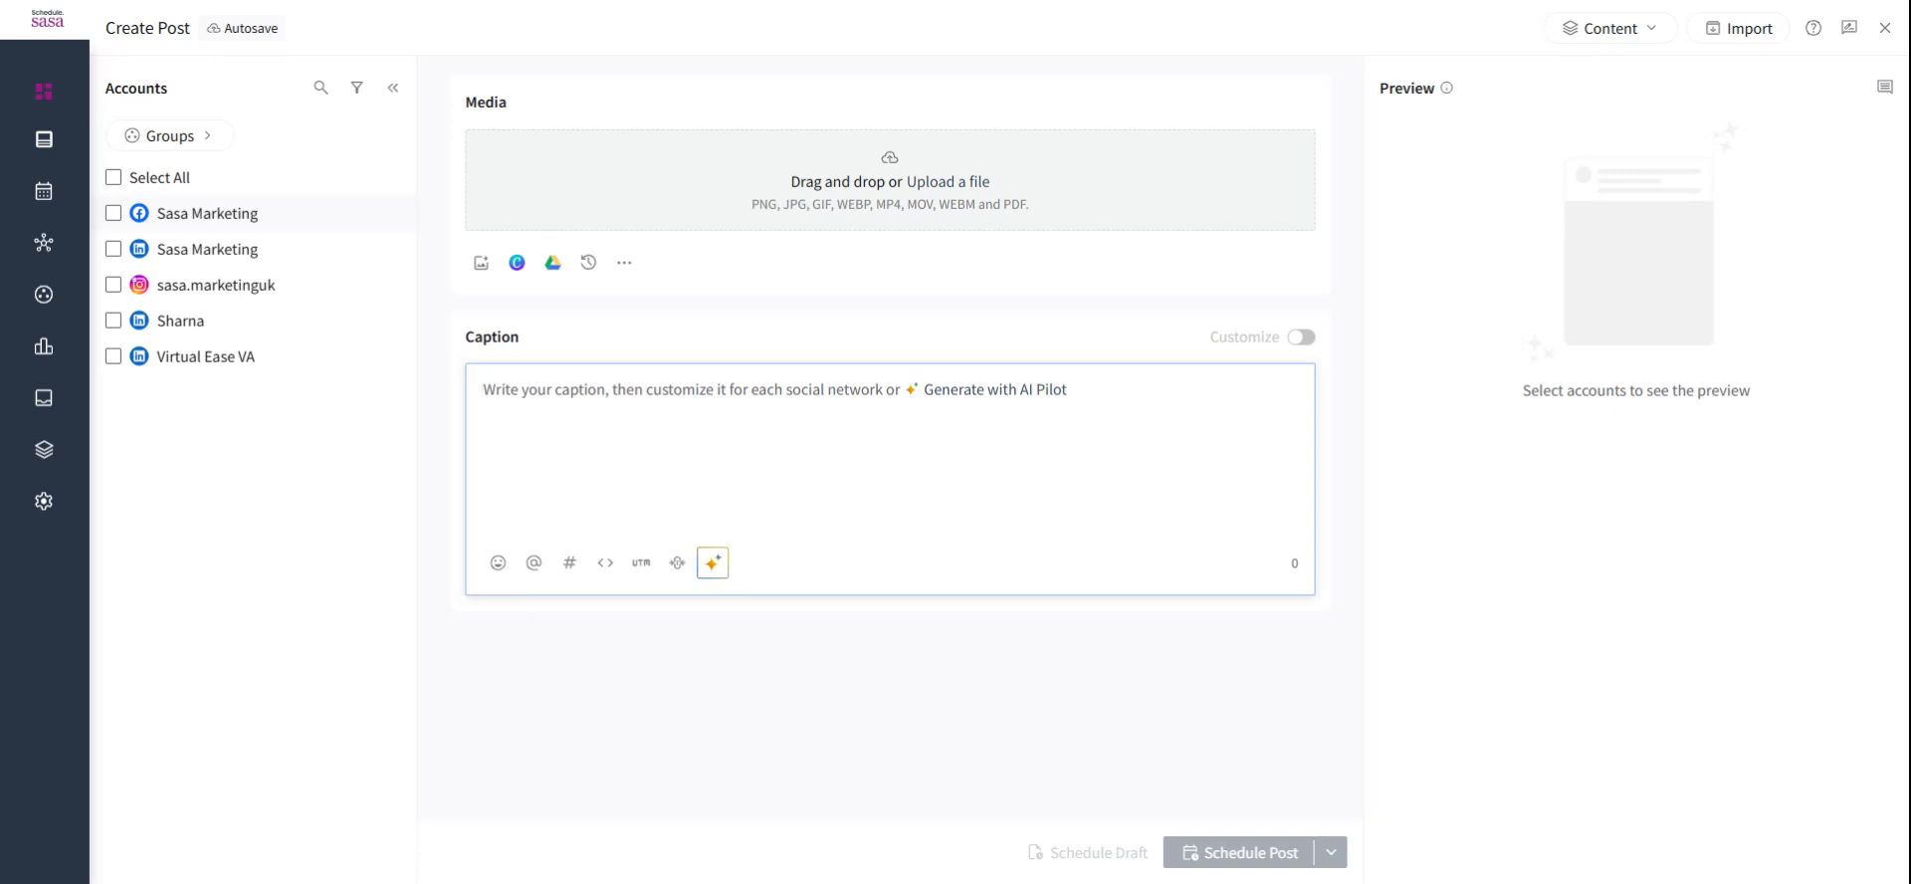
pyautogui.click(113, 213)
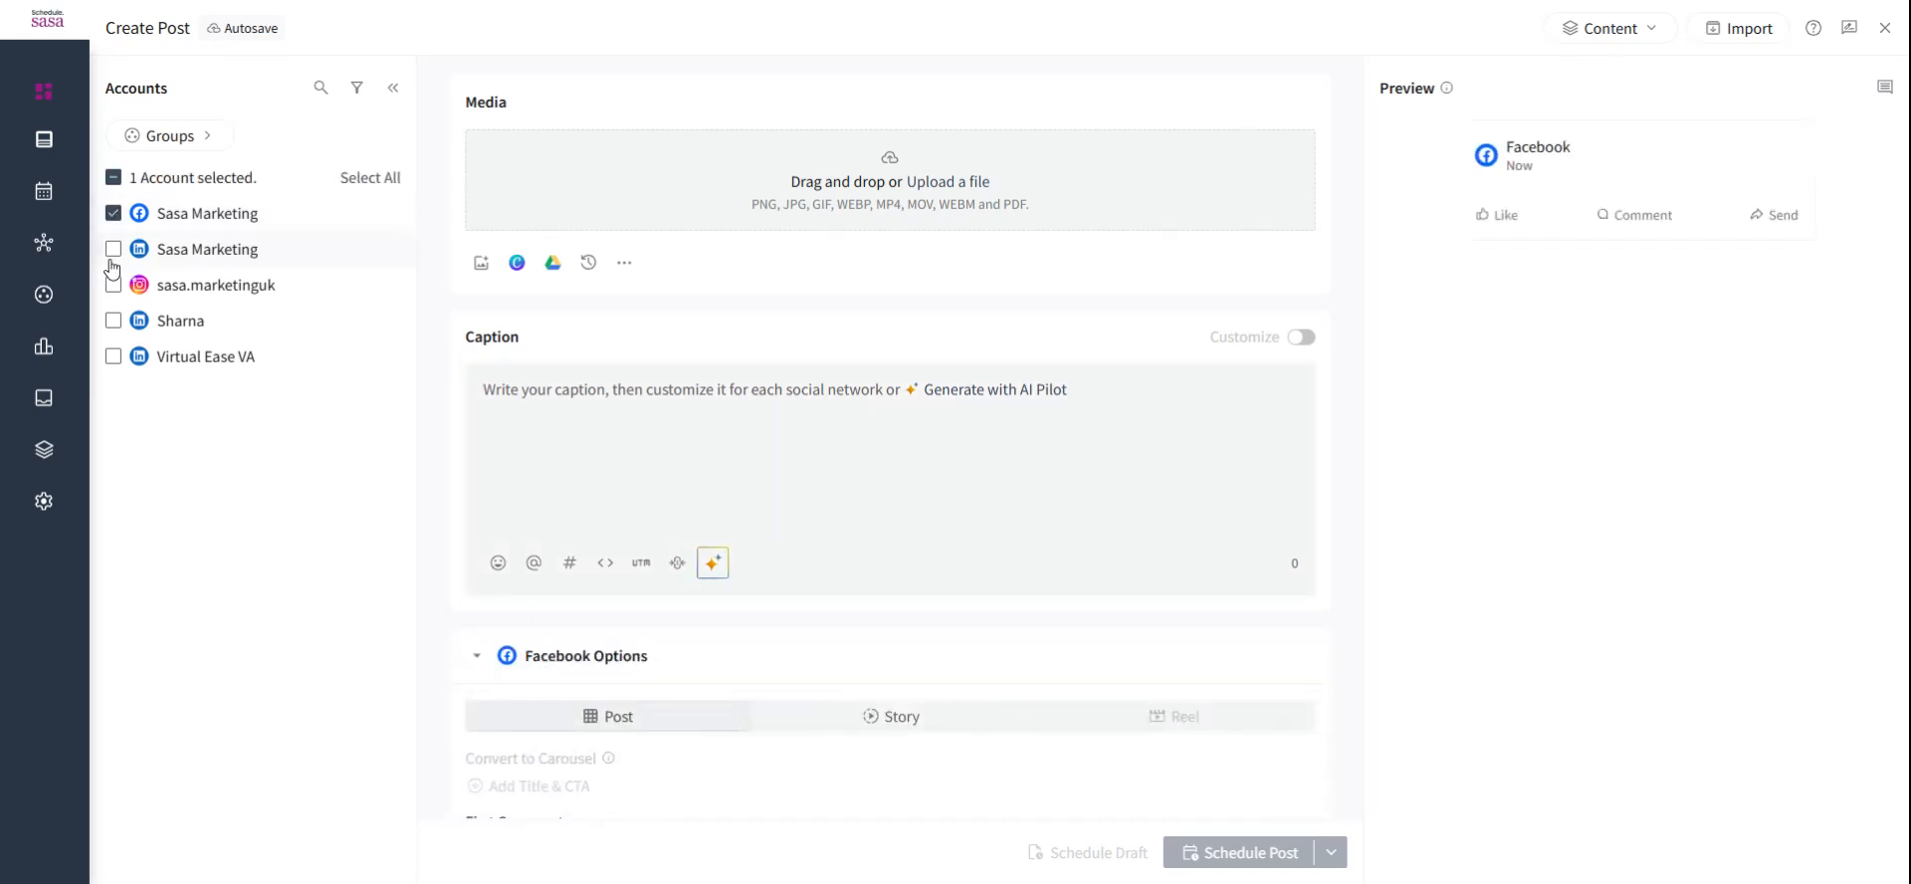
pyautogui.click(114, 249)
pyautogui.click(112, 285)
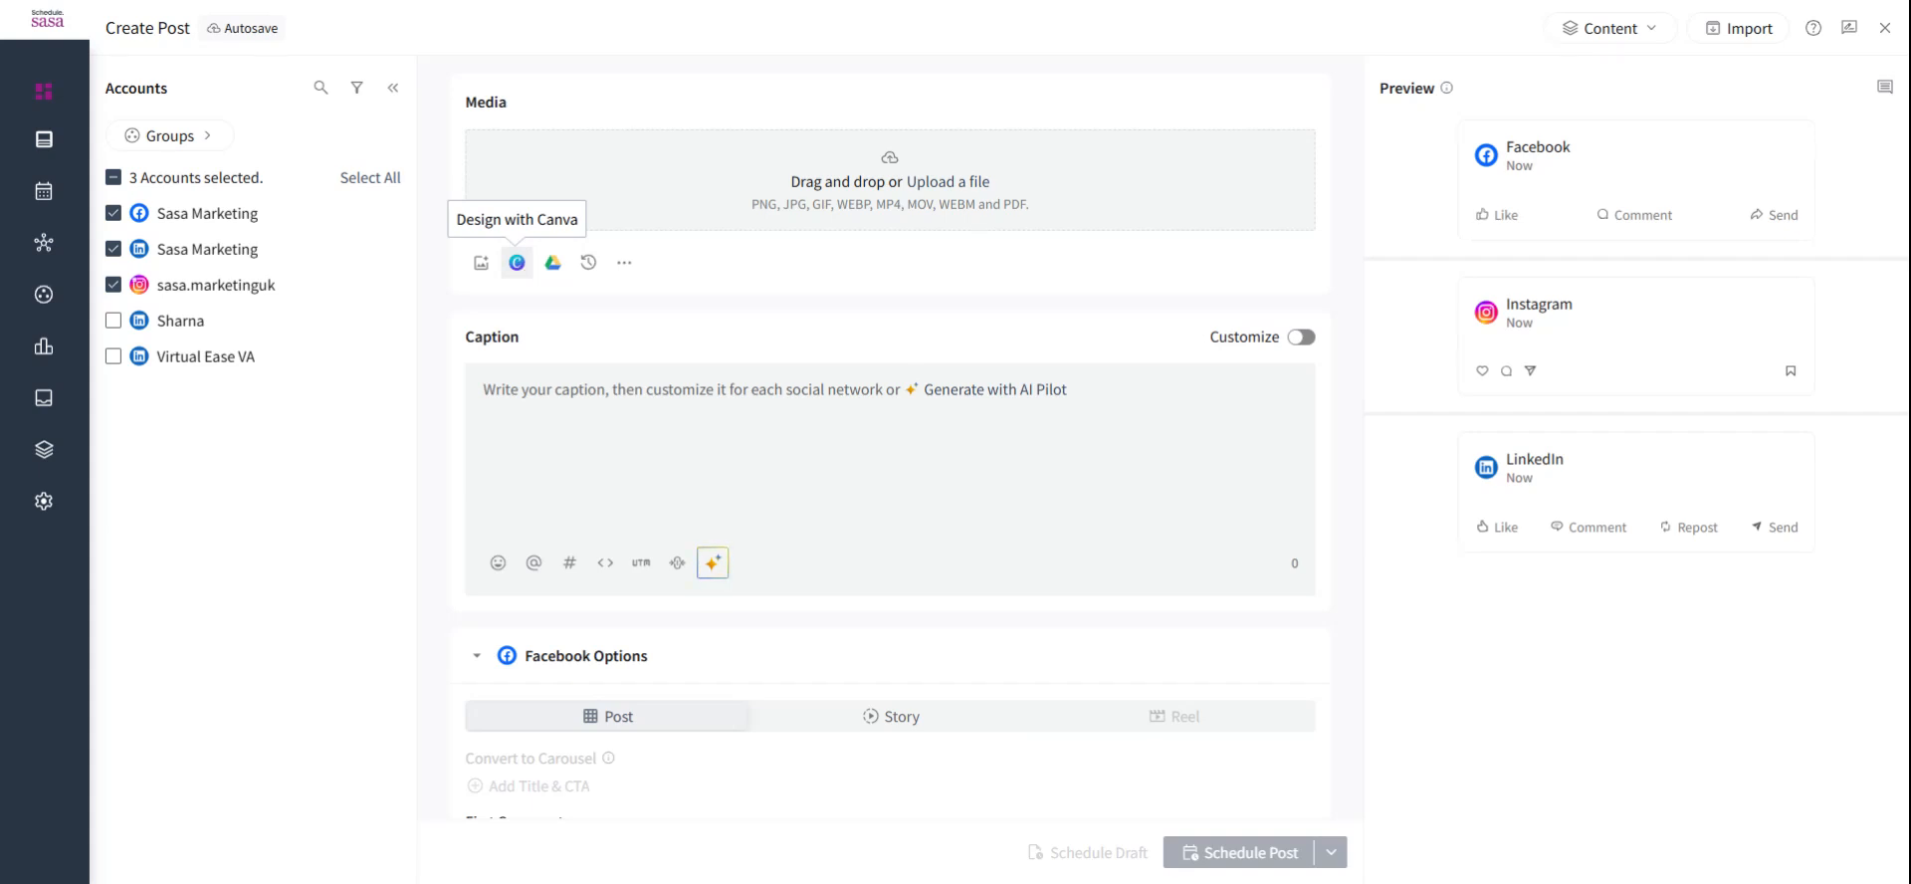
pyautogui.click(517, 264)
pyautogui.moveTo(537, 338)
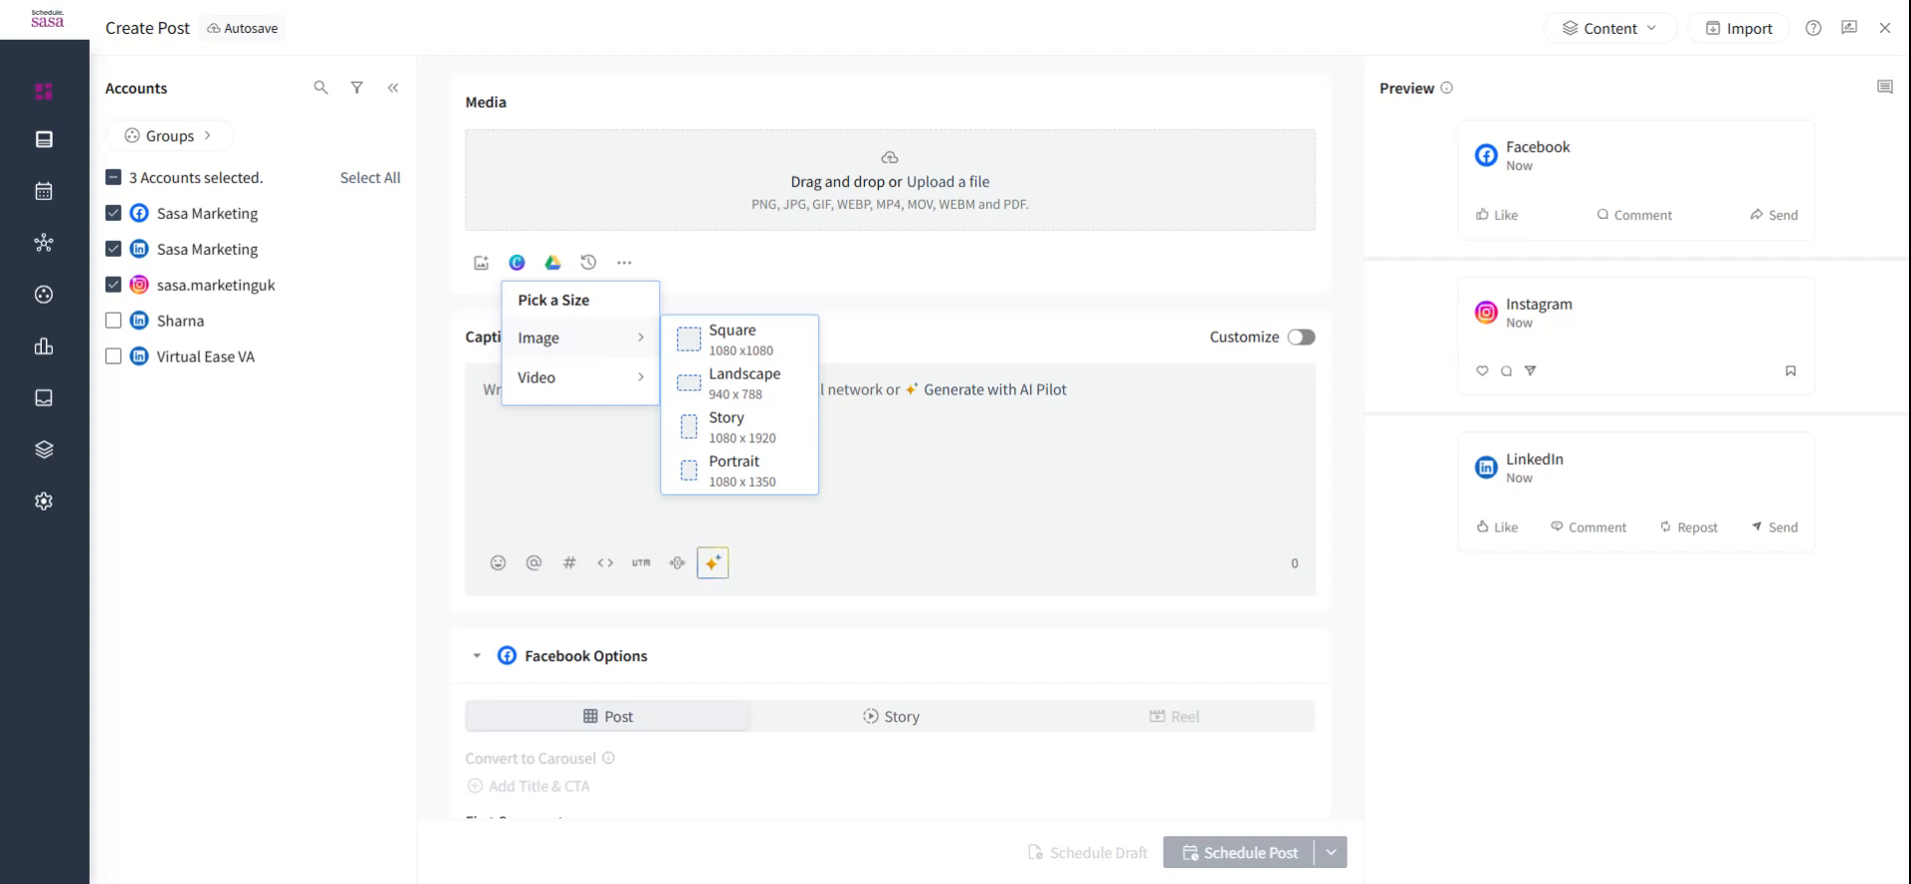
pyautogui.click(881, 280)
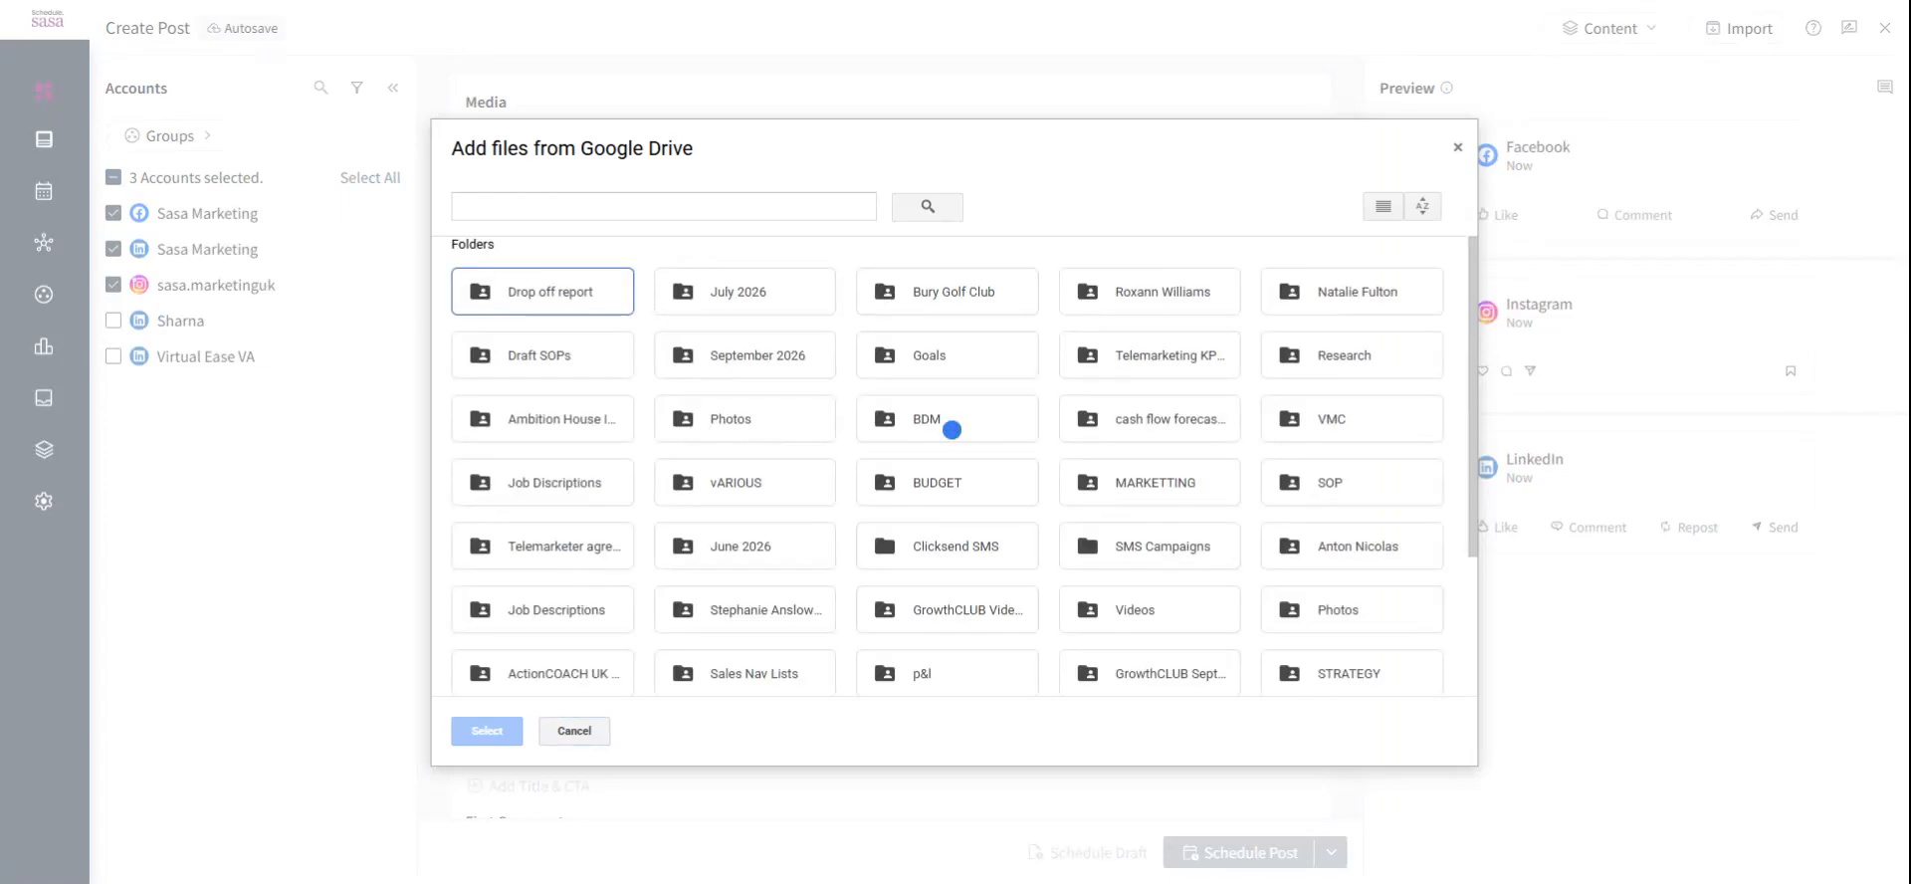
# Step: Search Google Drive for "social" and open the Social Media Graphics folder
pyautogui.write('social')
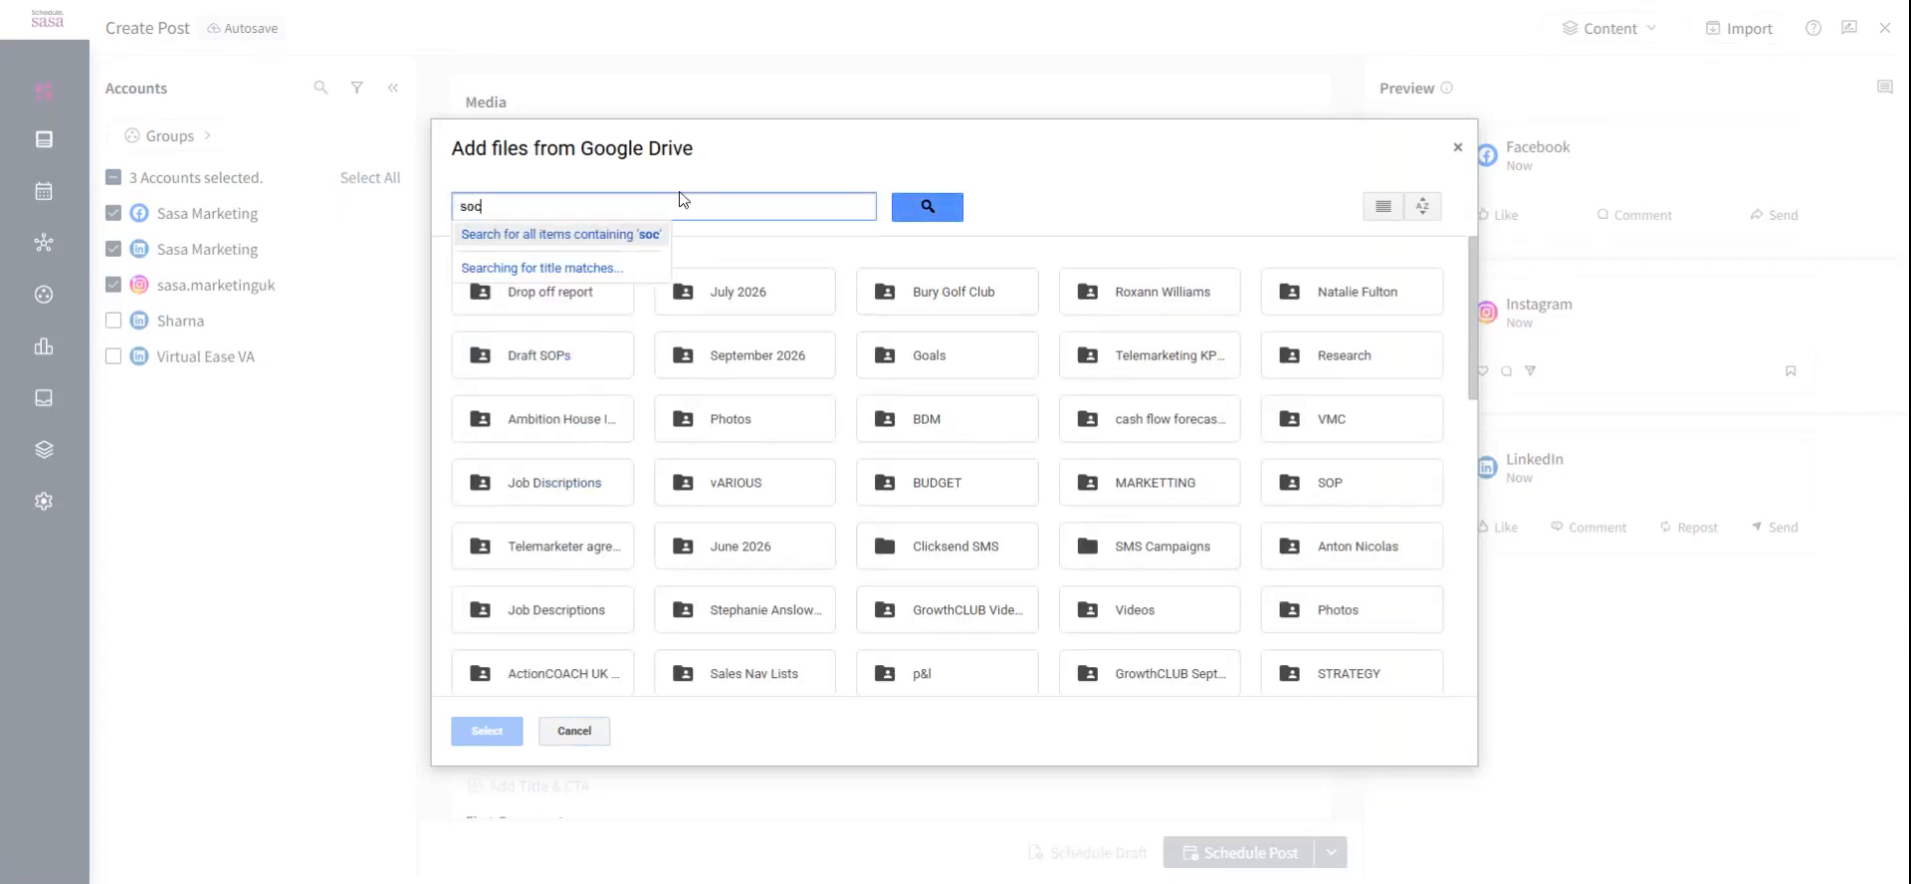
pyautogui.click(945, 209)
pyautogui.click(924, 206)
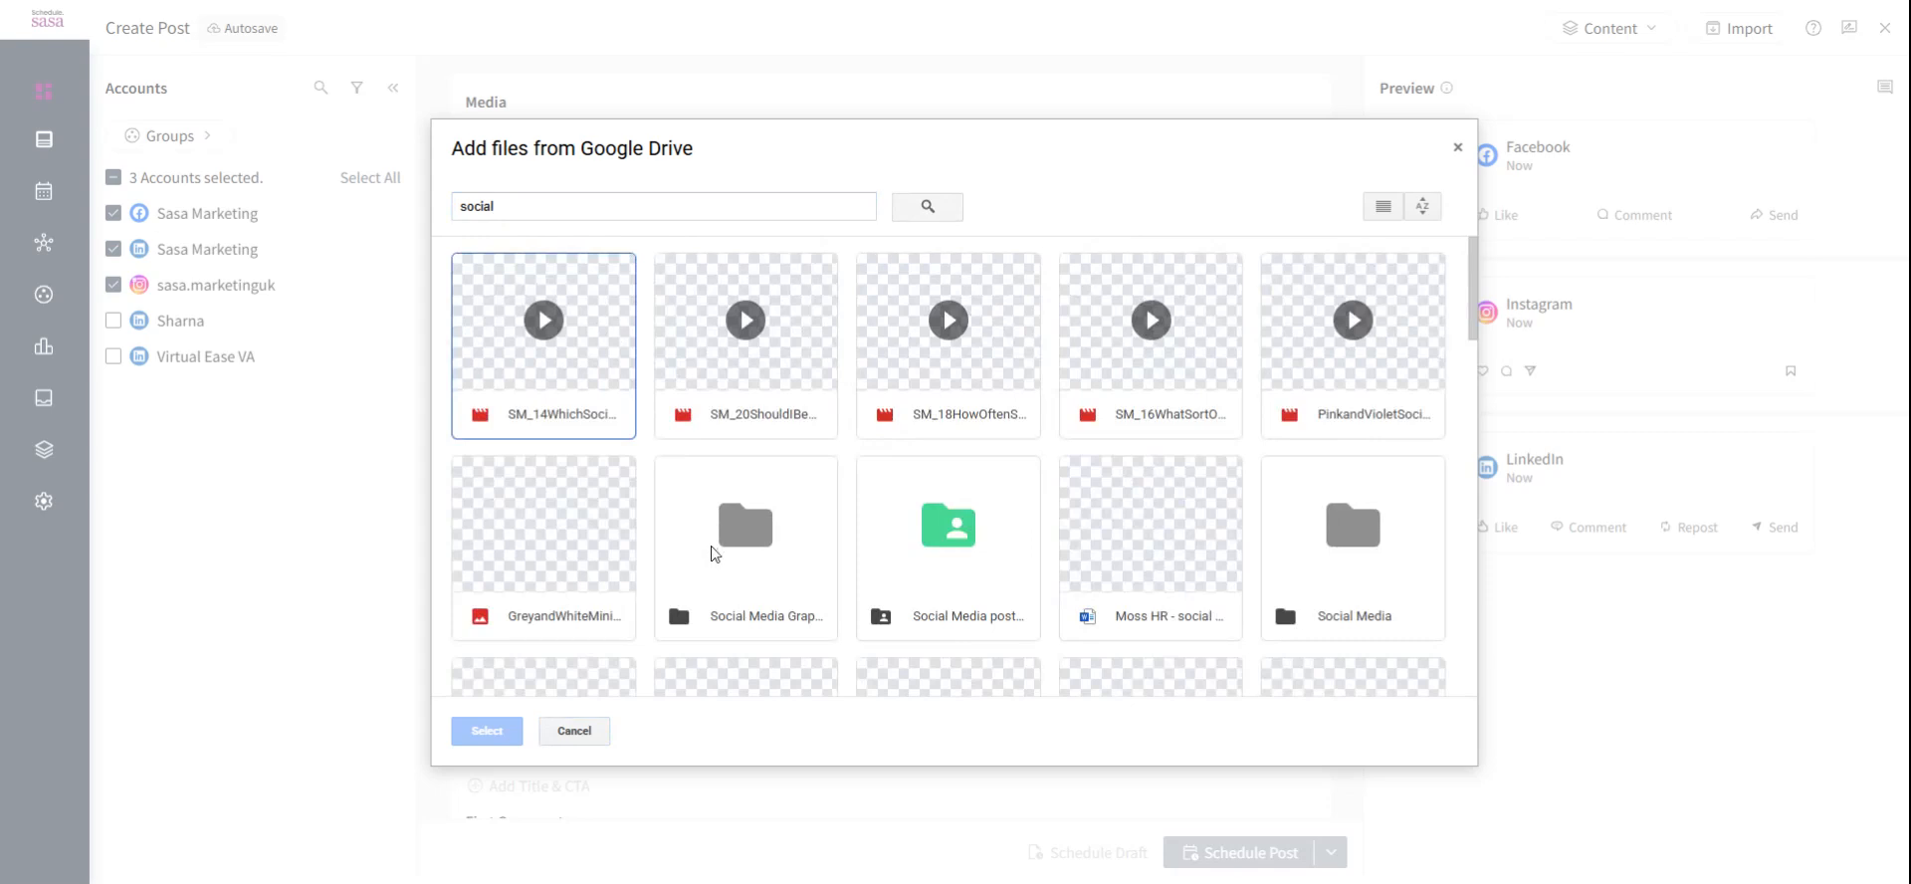
pyautogui.doubleClick(752, 524)
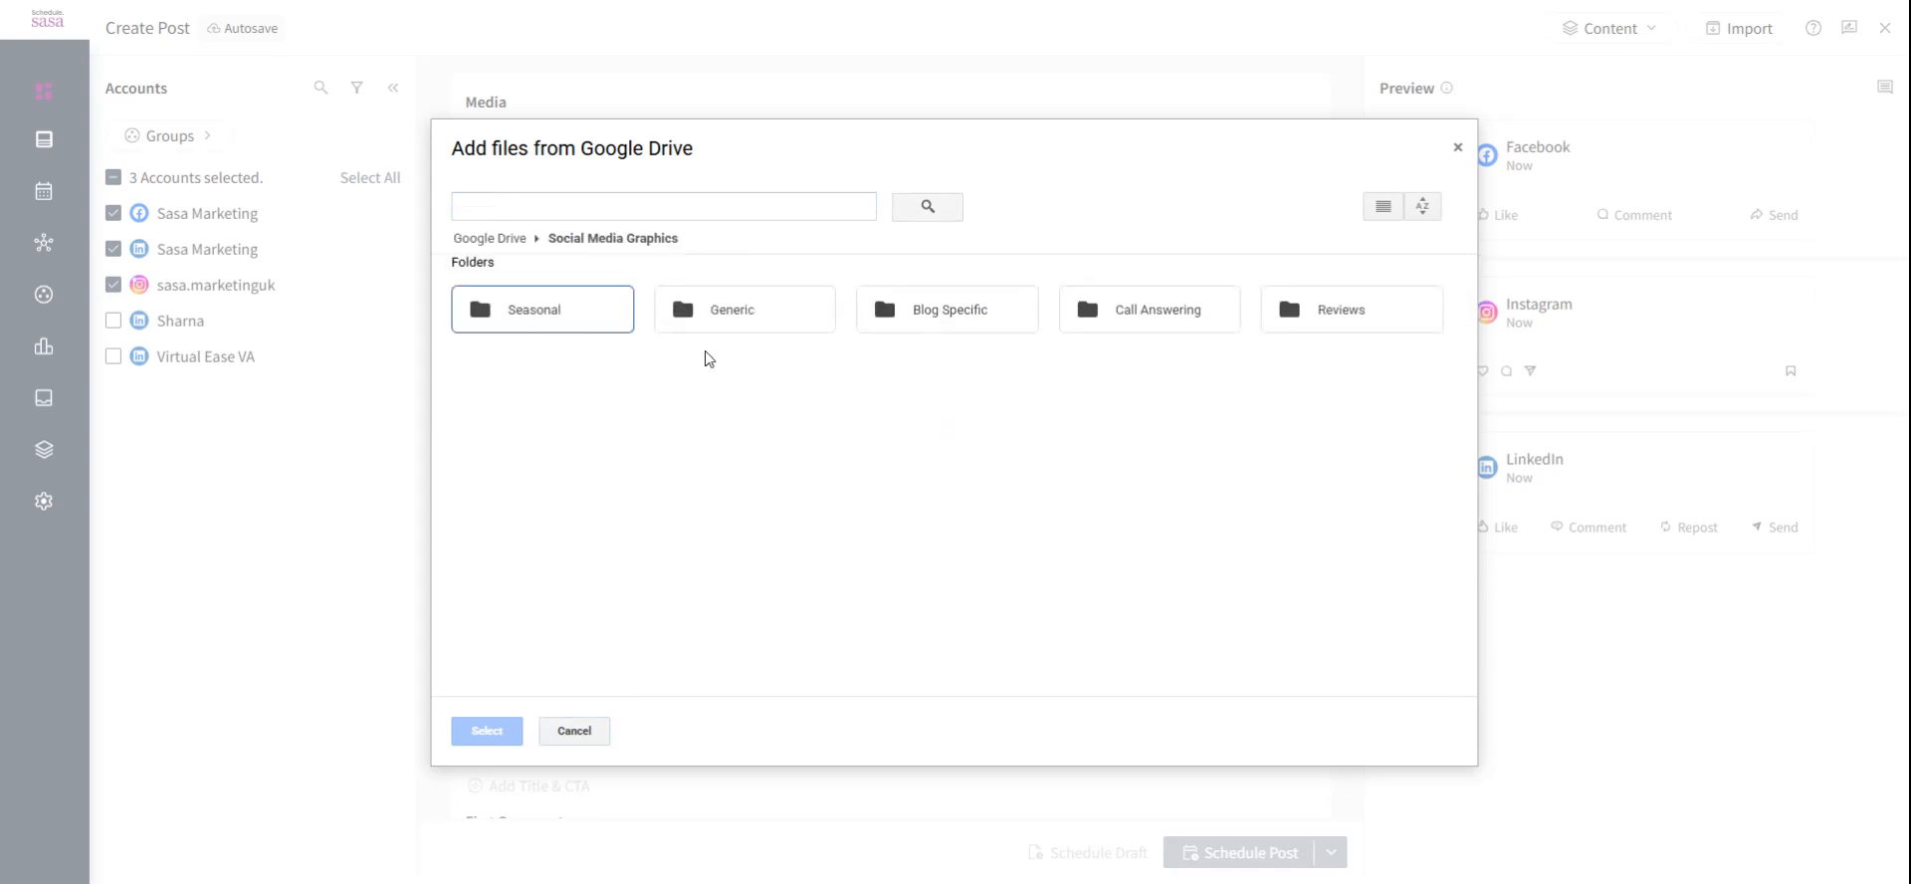
# Step: Add the first image from the Call Answering subfolder to the post's media
pyautogui.doubleClick(586, 316)
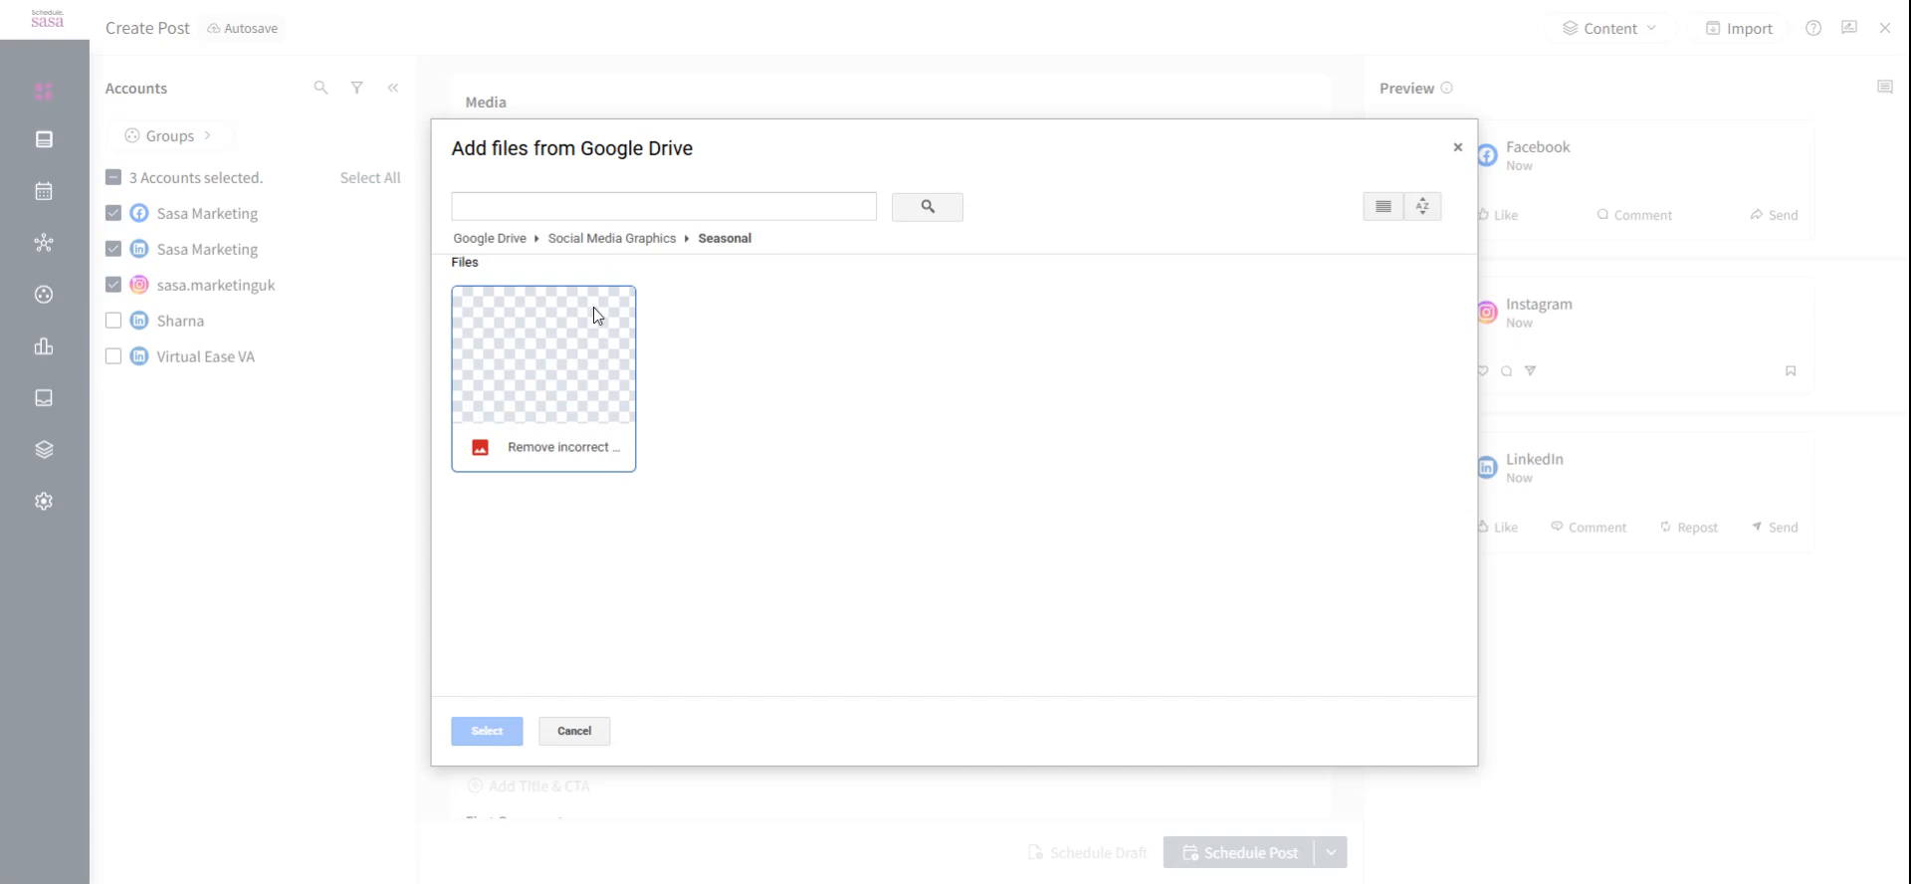
pyautogui.click(597, 240)
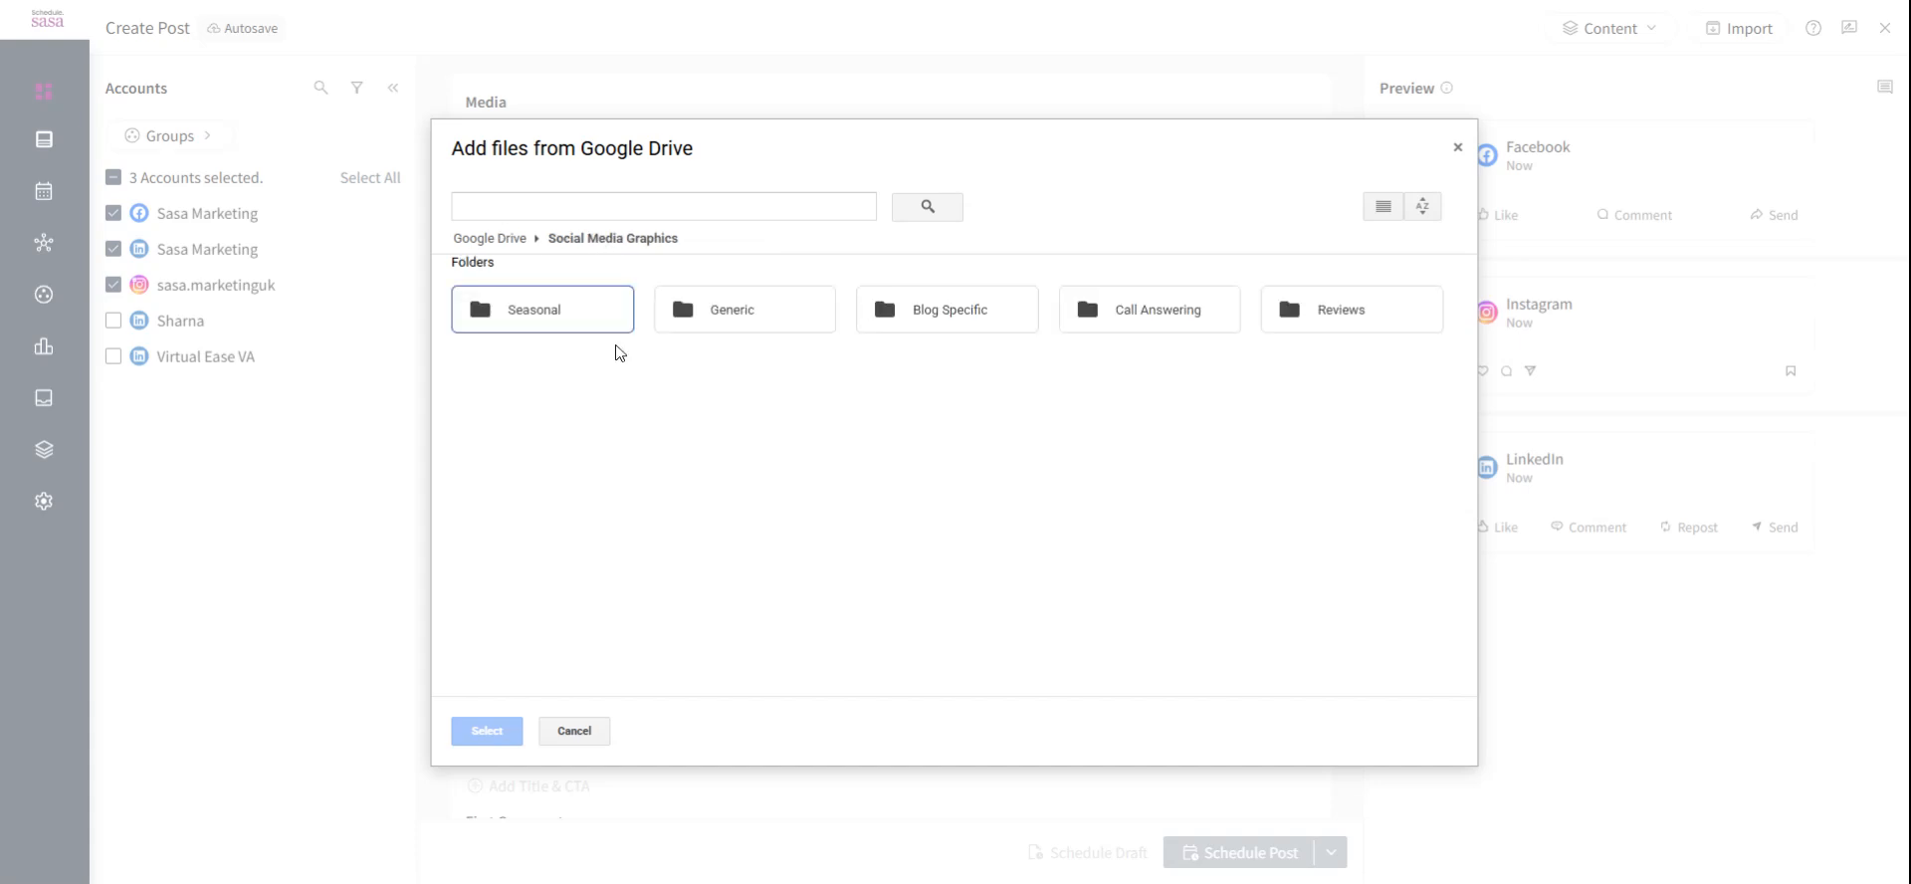
pyautogui.doubleClick(1110, 317)
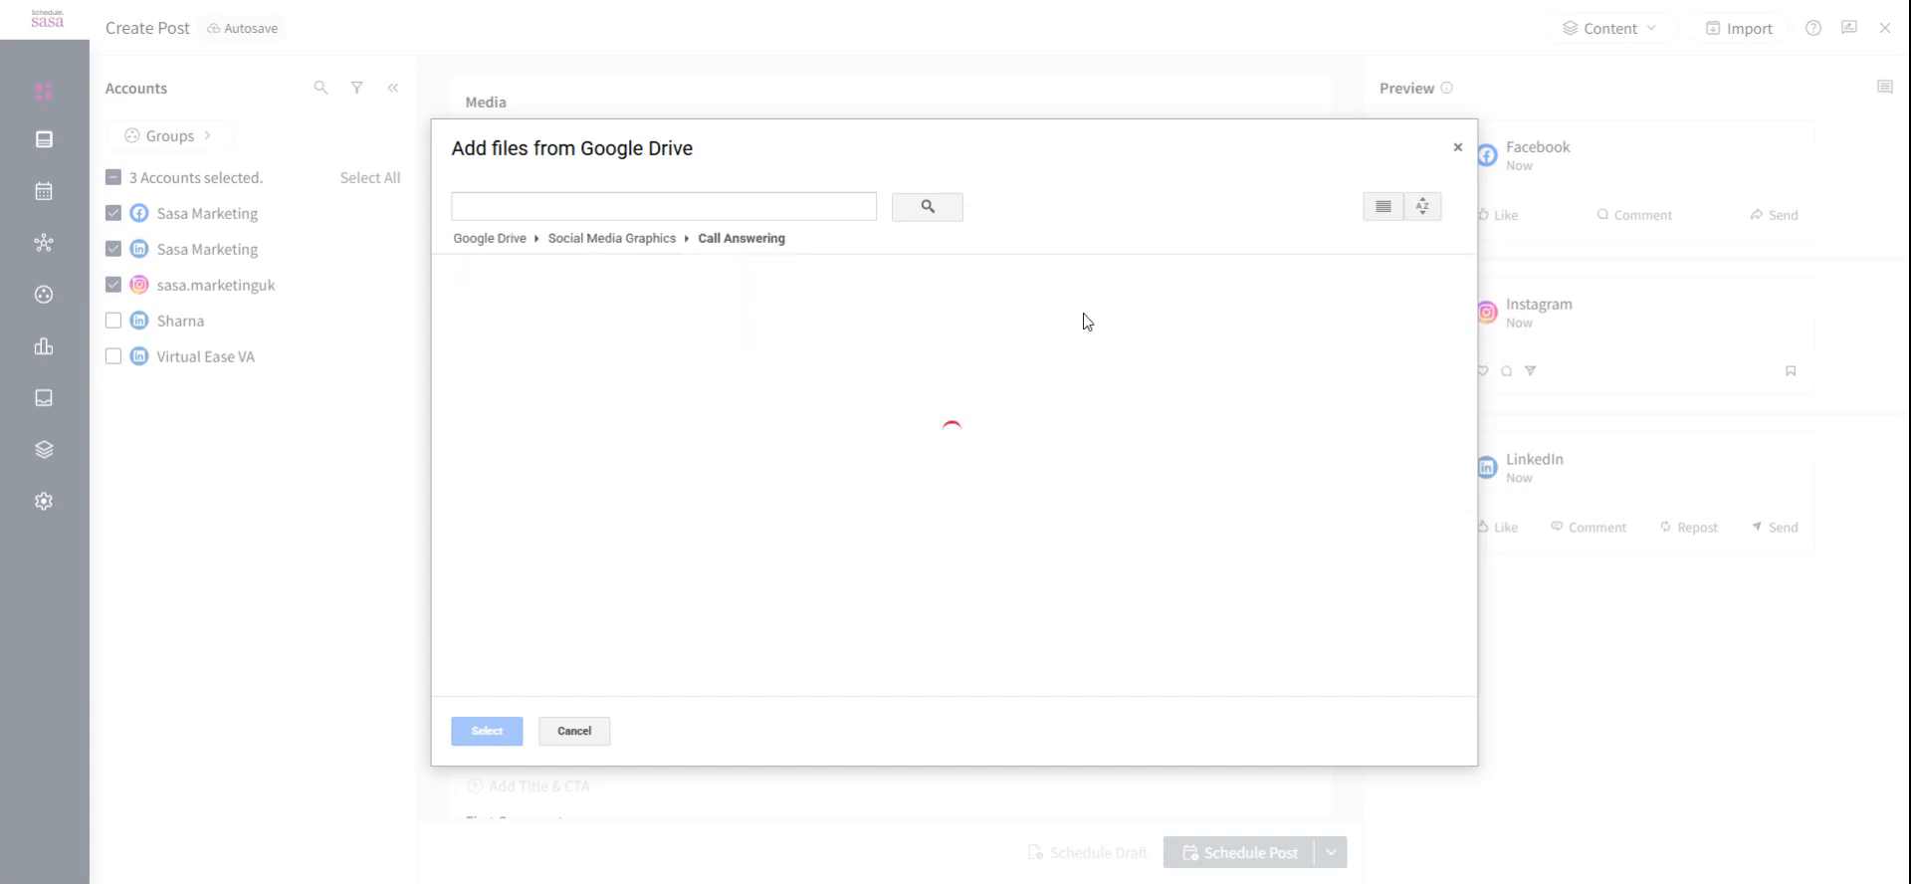
pyautogui.click(581, 380)
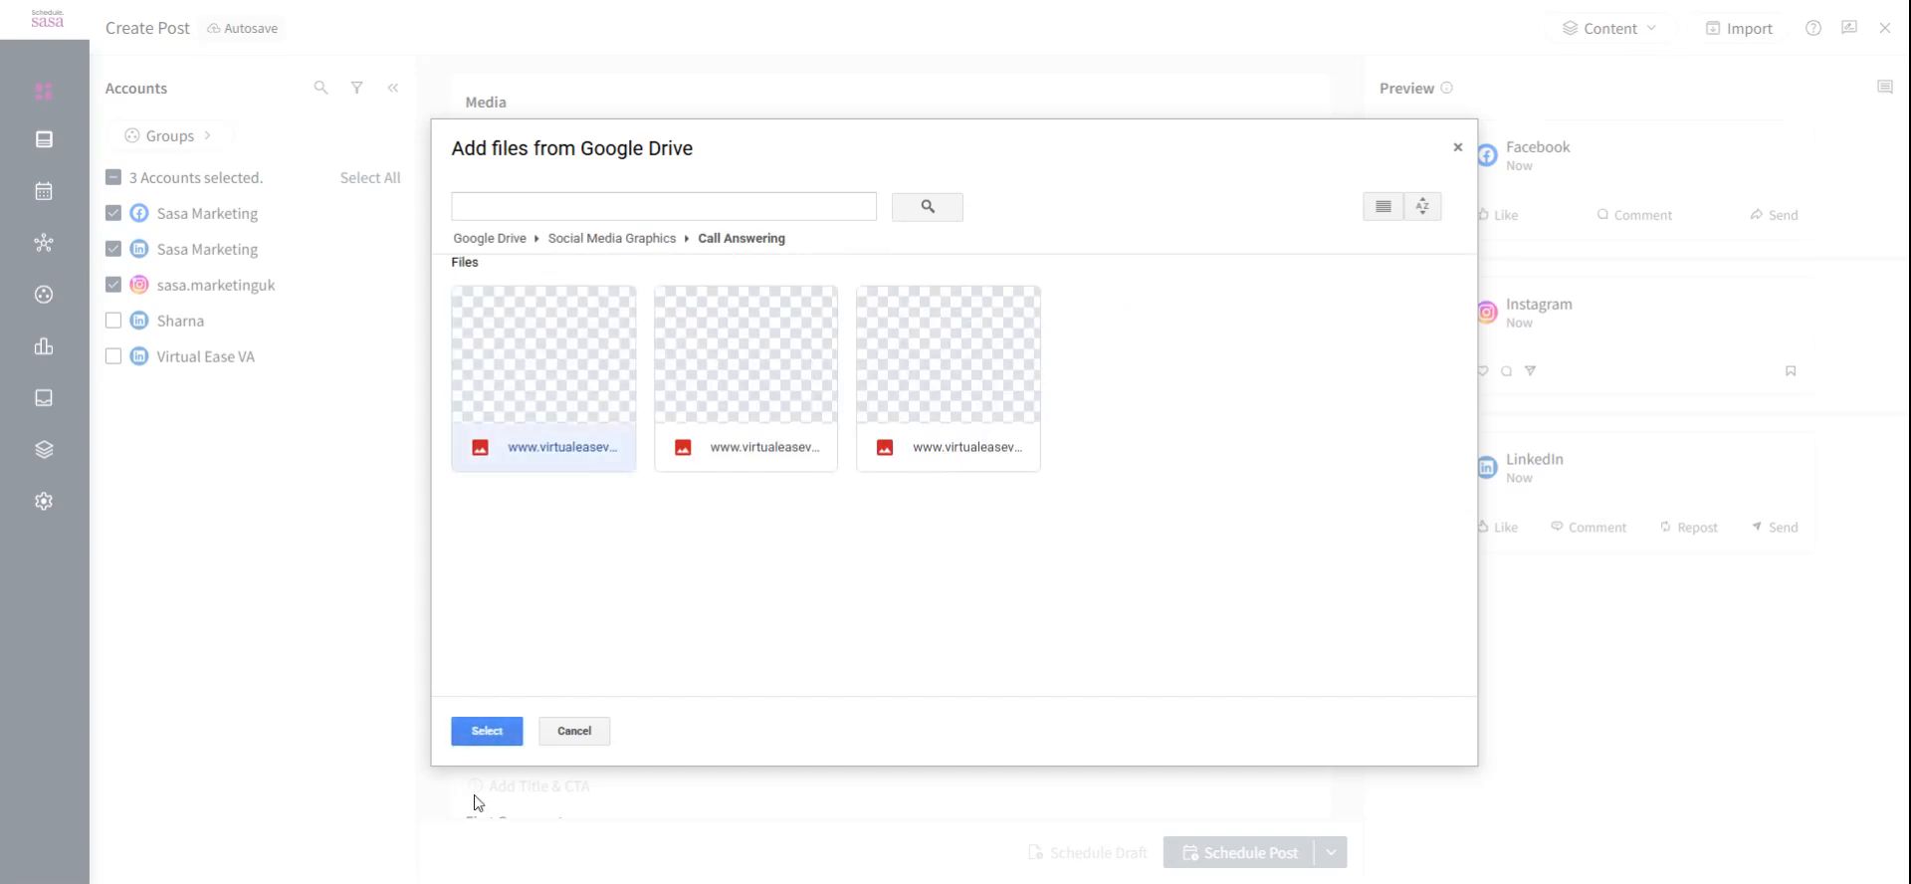
pyautogui.click(483, 738)
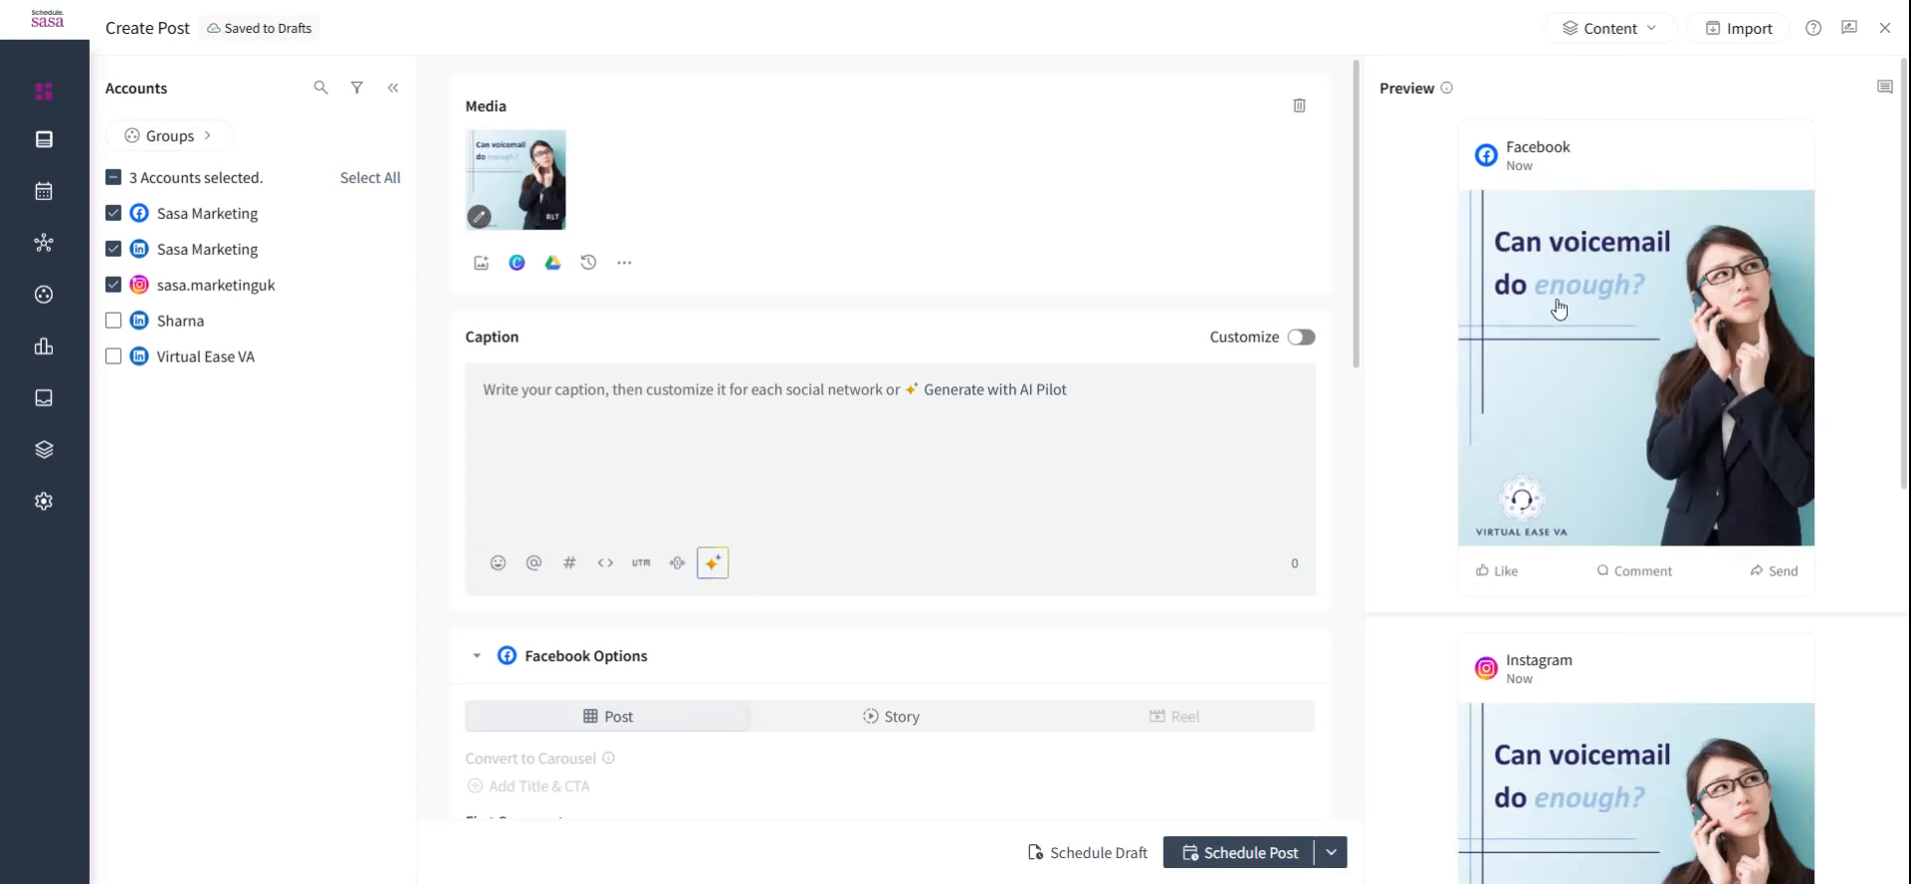
# Step: Review the Facebook, Instagram and LinkedIn previews of the post with its image
pyautogui.scroll(-3, 1559, 308)
pyautogui.scroll(2, 1553, 323)
pyautogui.scroll(-1, 1553, 322)
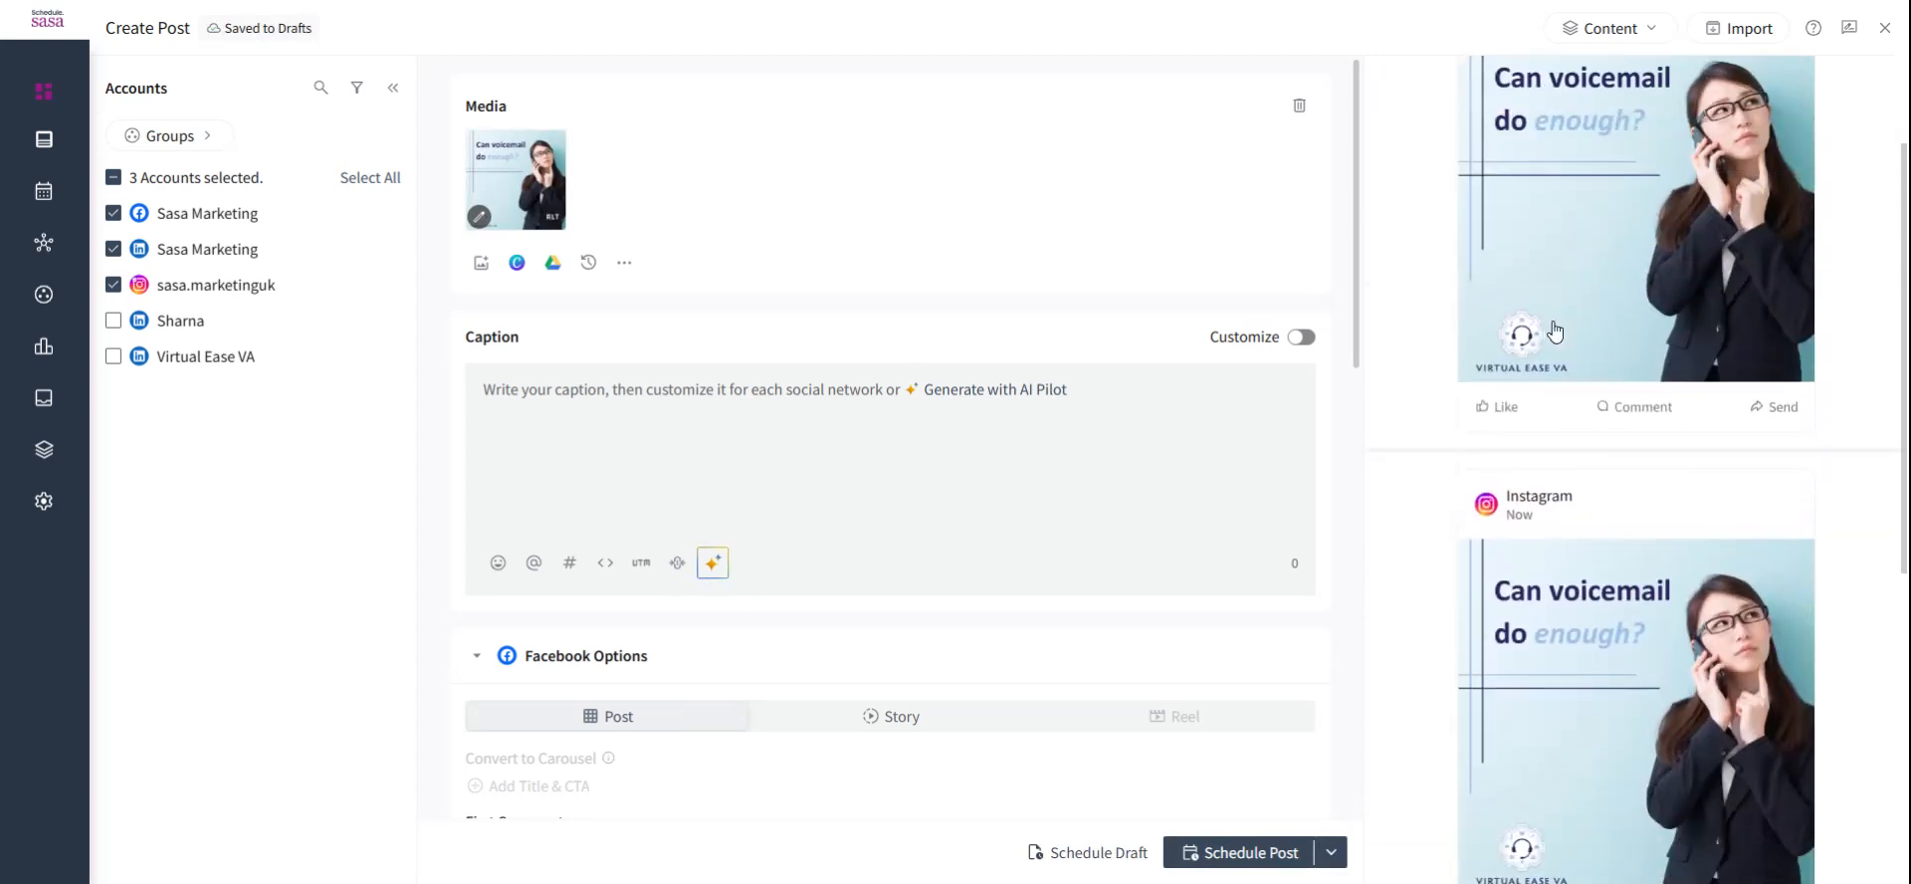
pyautogui.scroll(-5, 1553, 323)
pyautogui.scroll(2, 1508, 350)
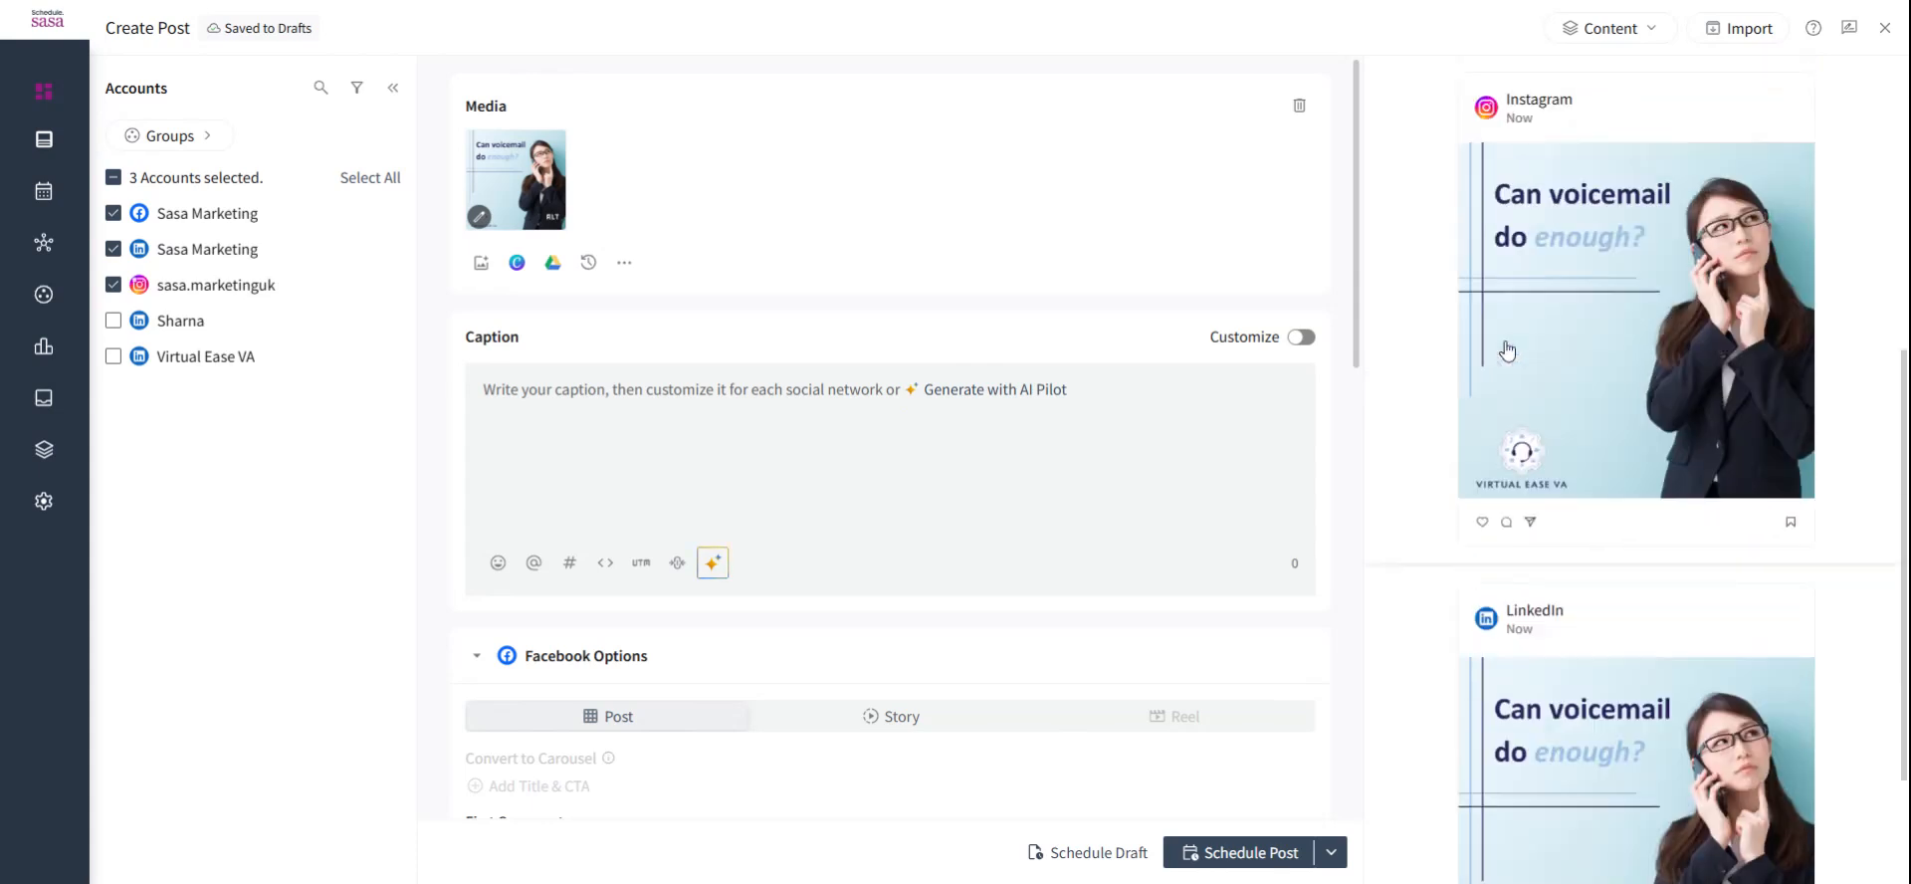
pyautogui.scroll(2, 1508, 351)
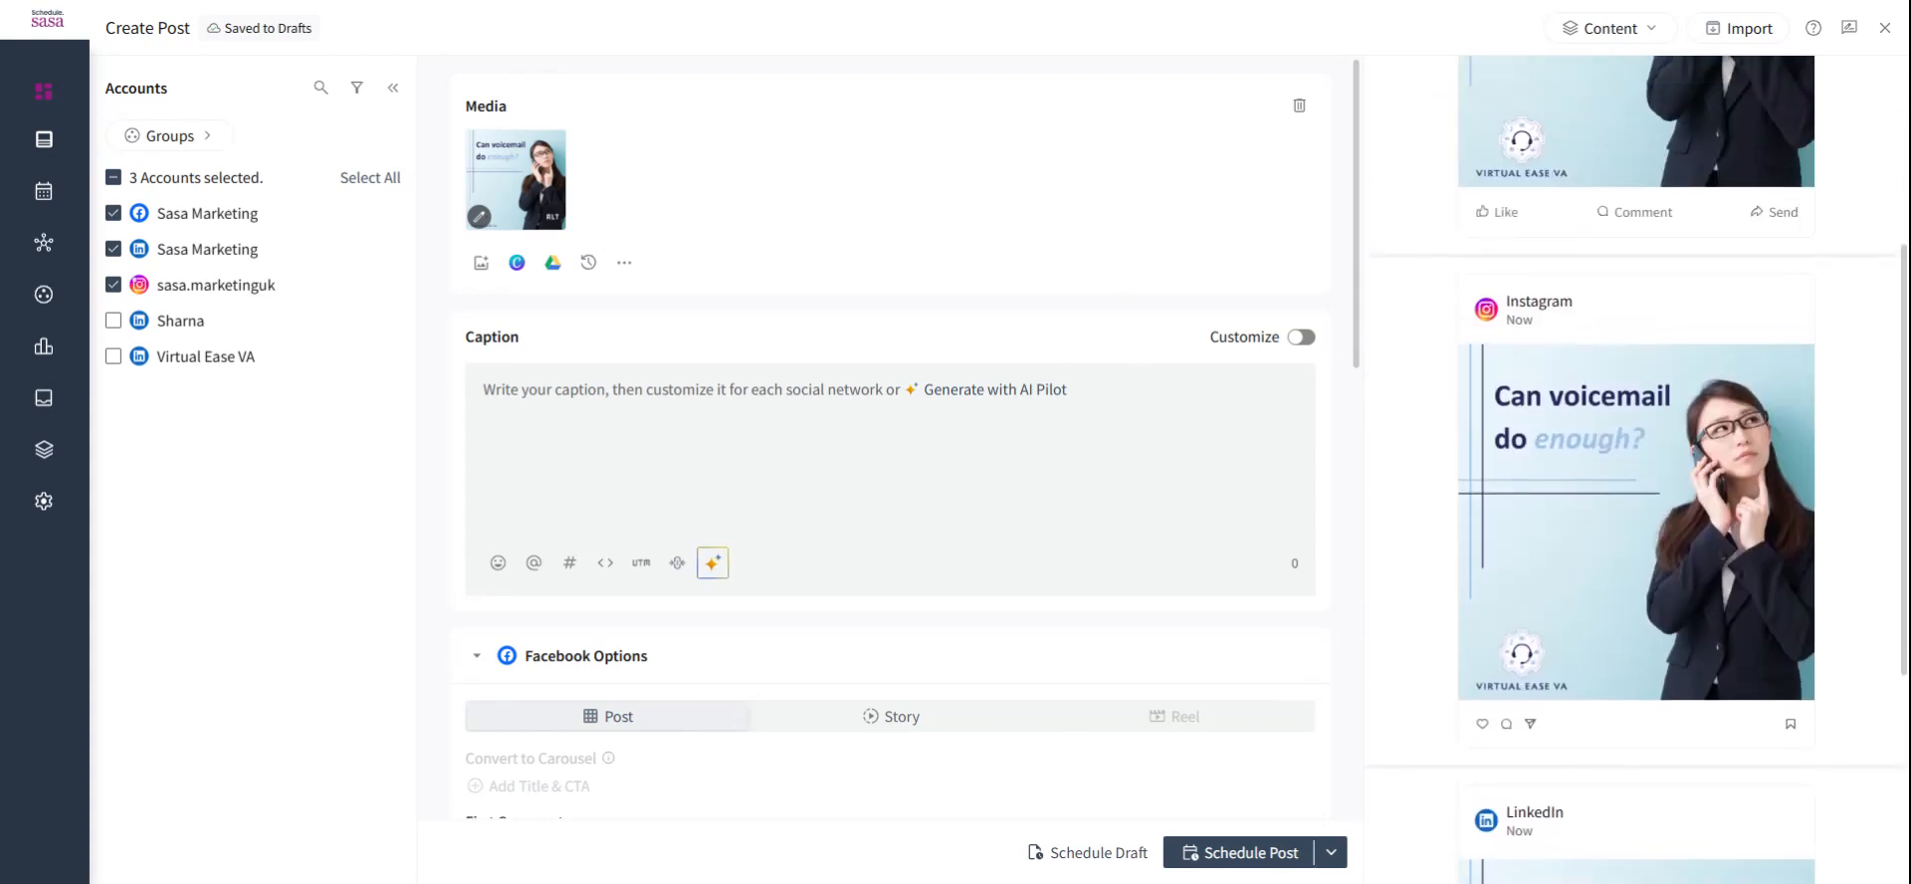
# Step: Generate an AI Pilot caption from "can you write me a post about how telephone answering is better than voicemail, keep it friendly and use british english"
pyautogui.click(716, 428)
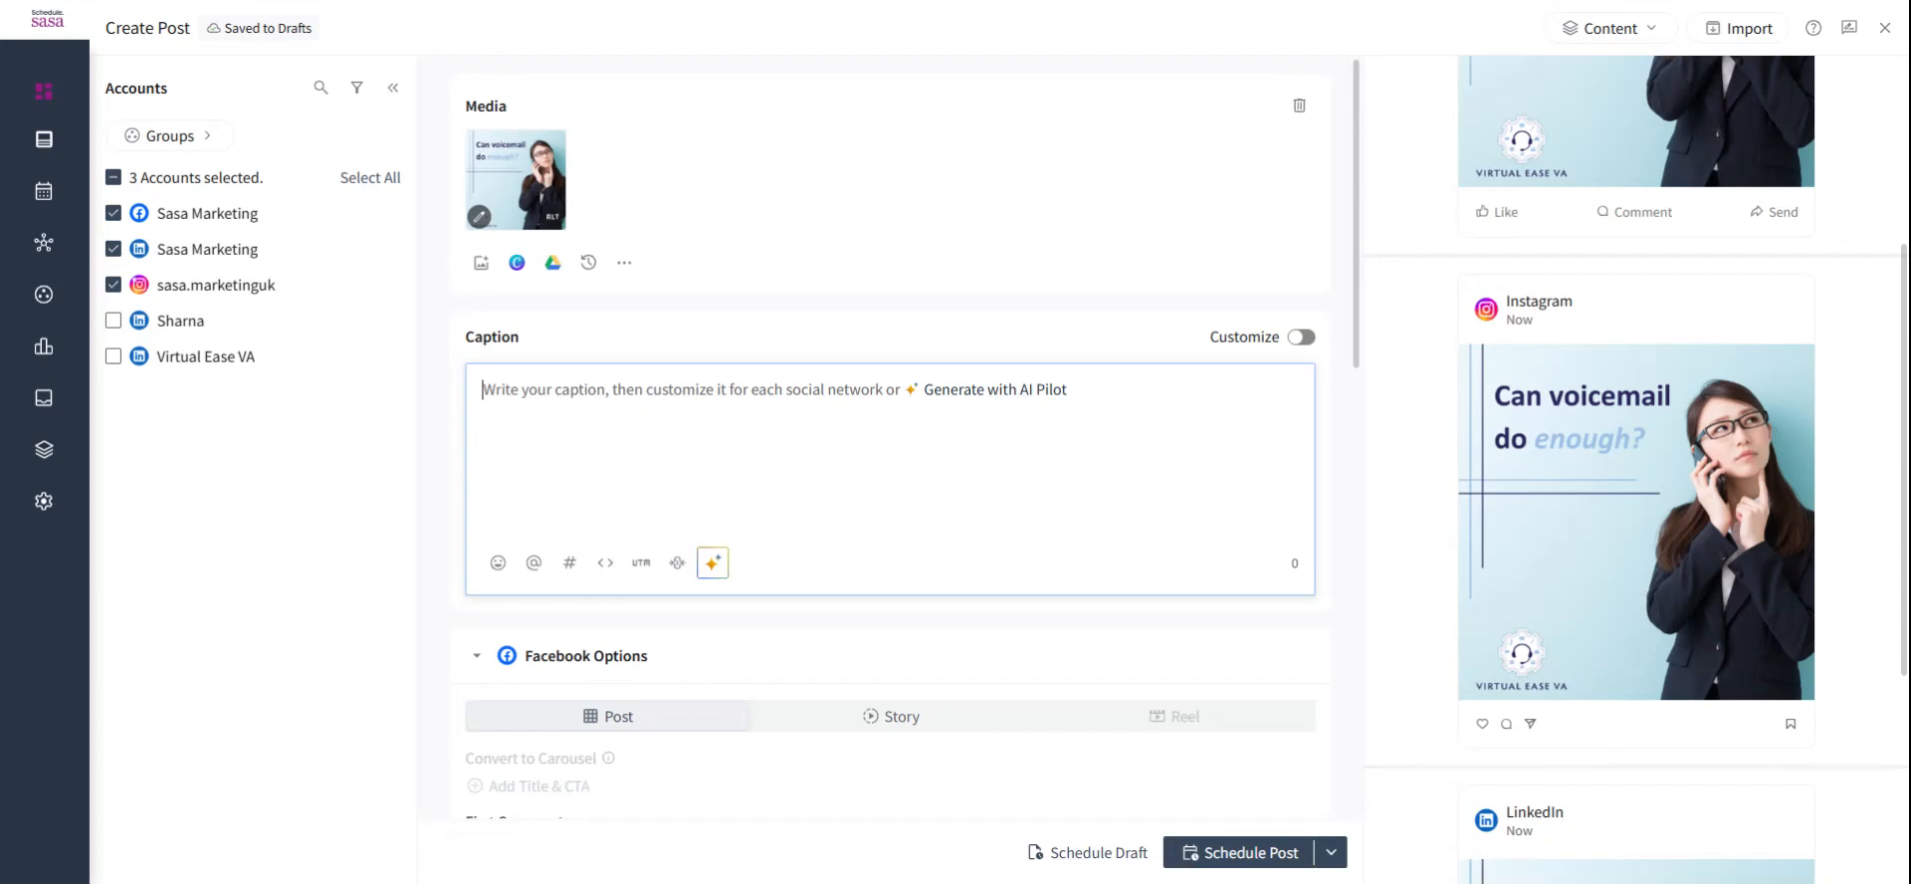
pyautogui.click(1017, 390)
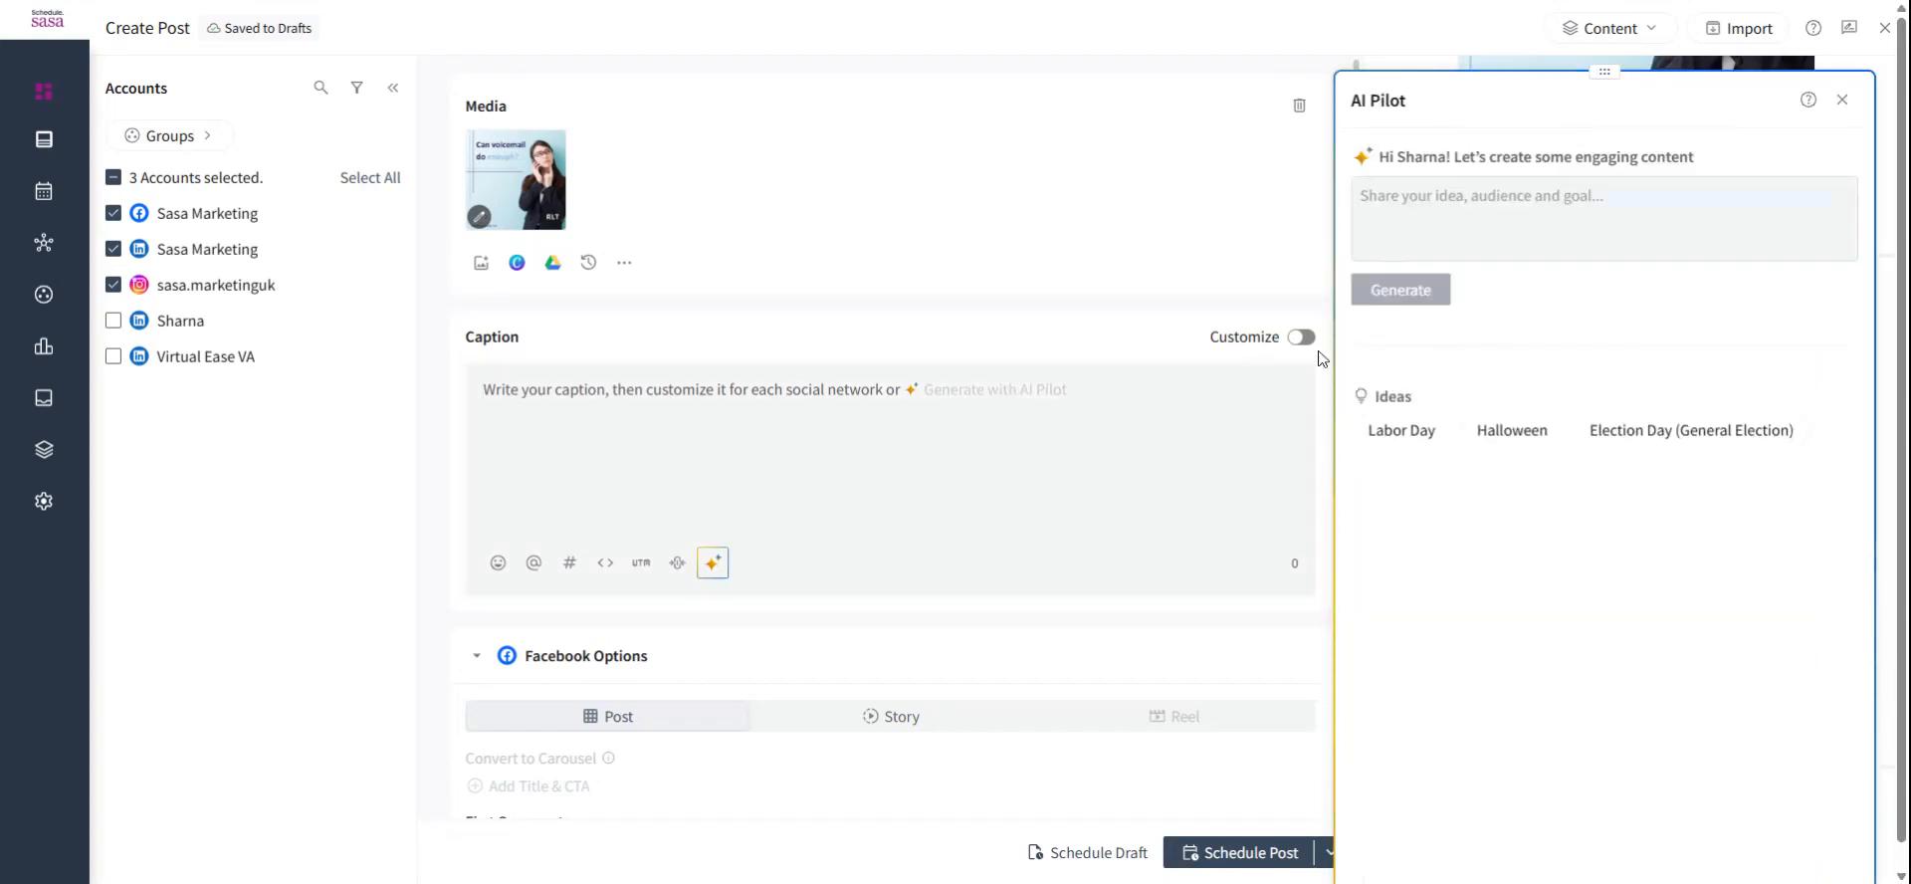
pyautogui.click(1510, 199)
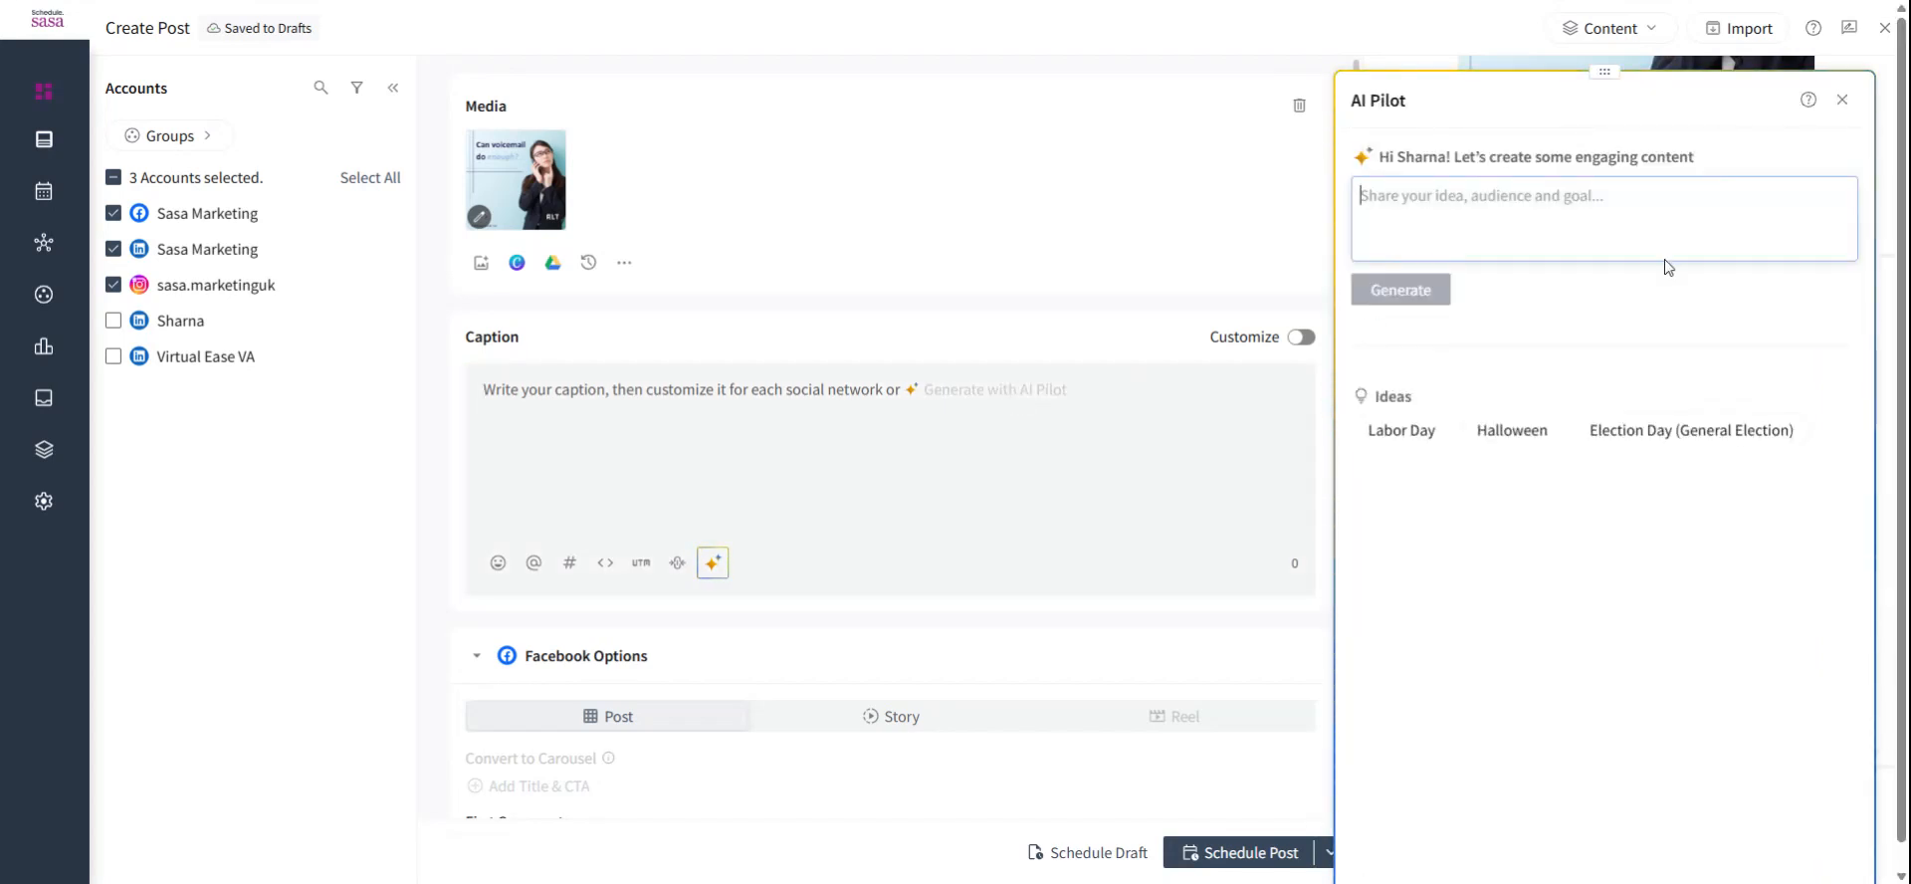
pyautogui.write('can ')
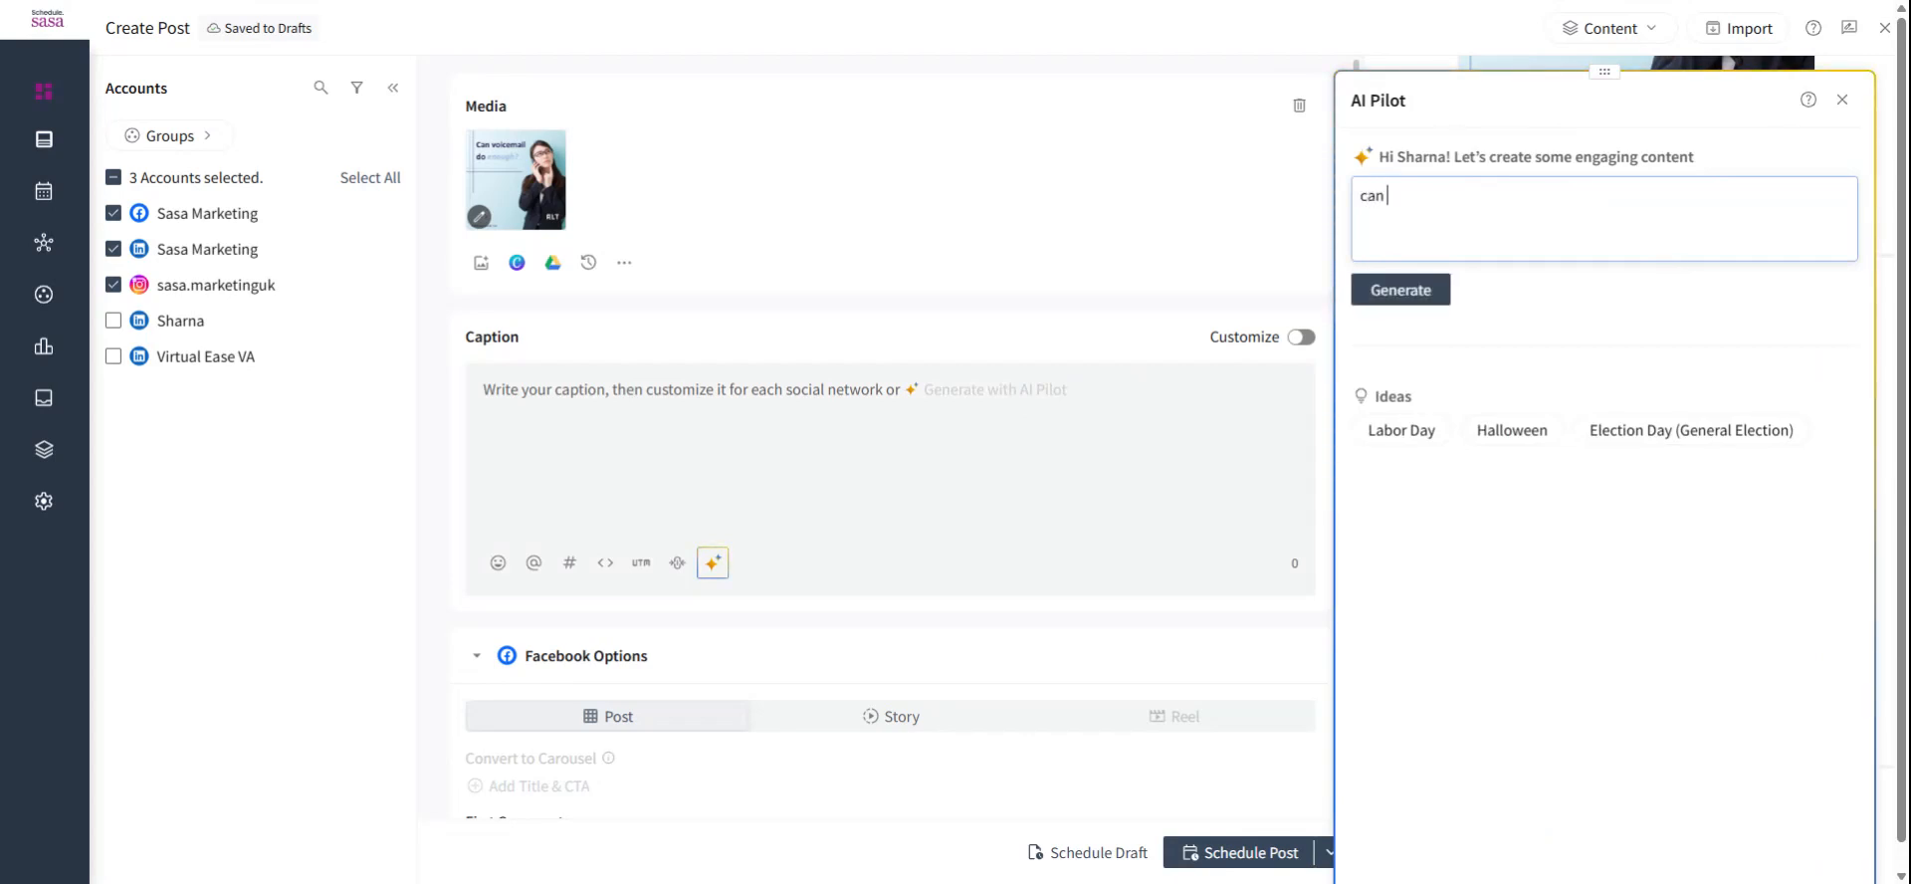
pyautogui.write('you write me a p')
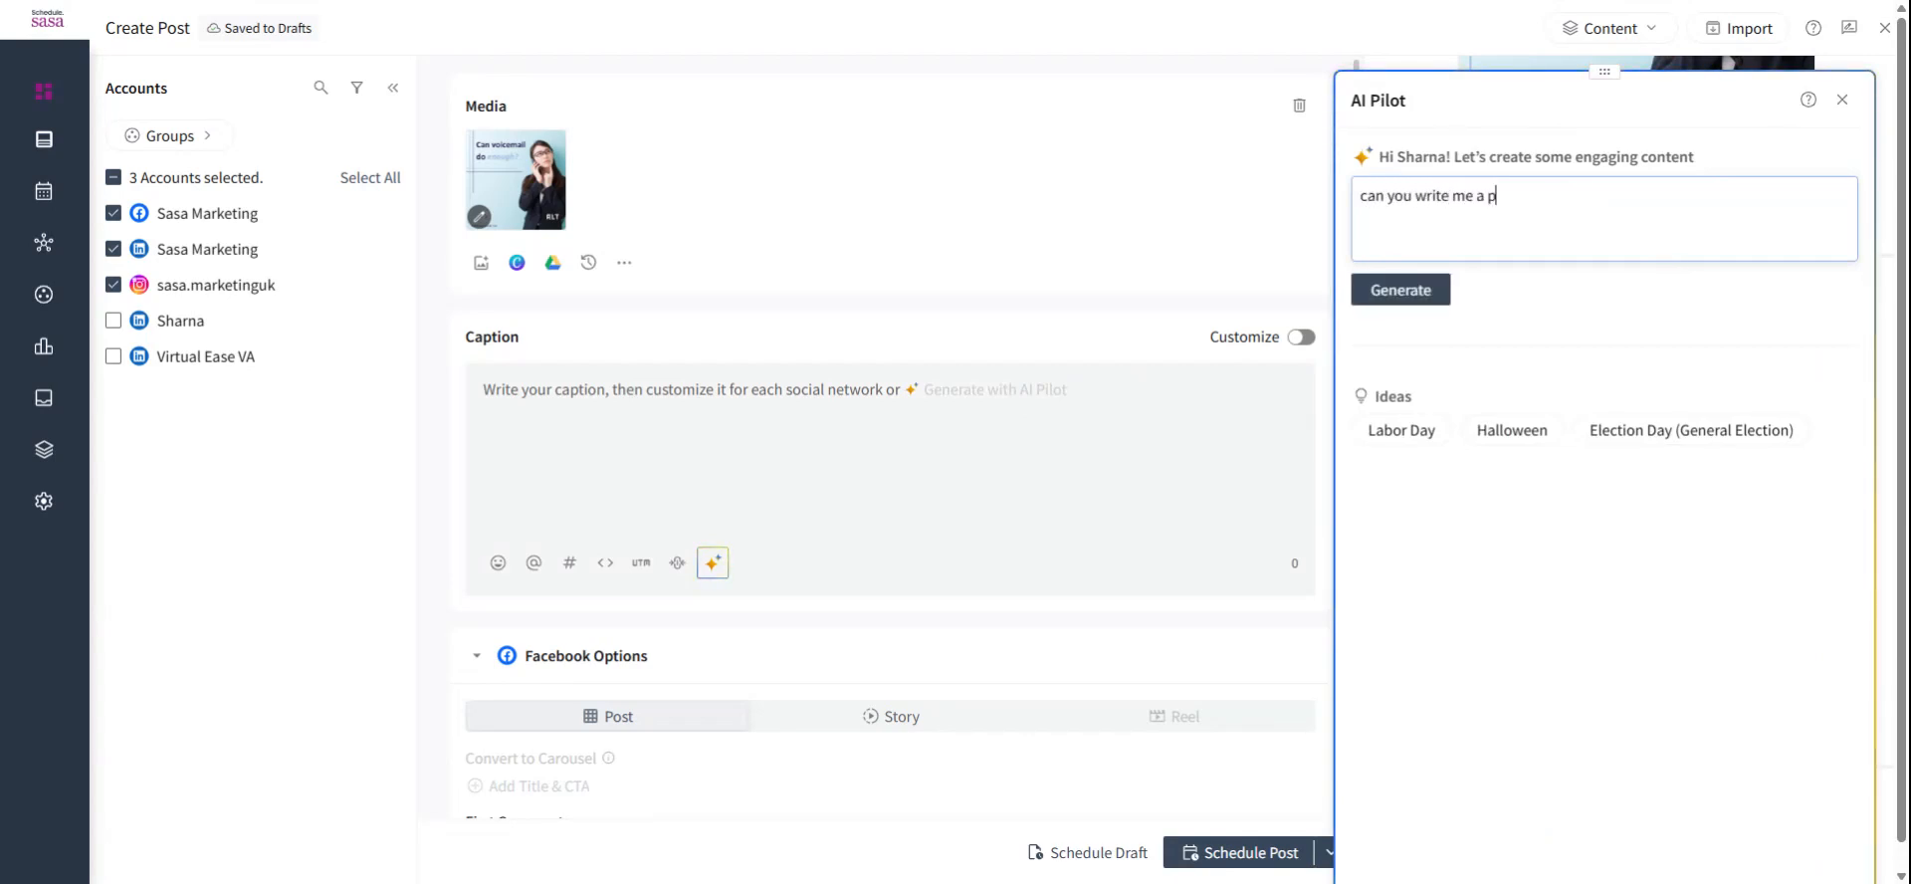
pyautogui.write('ost about ho')
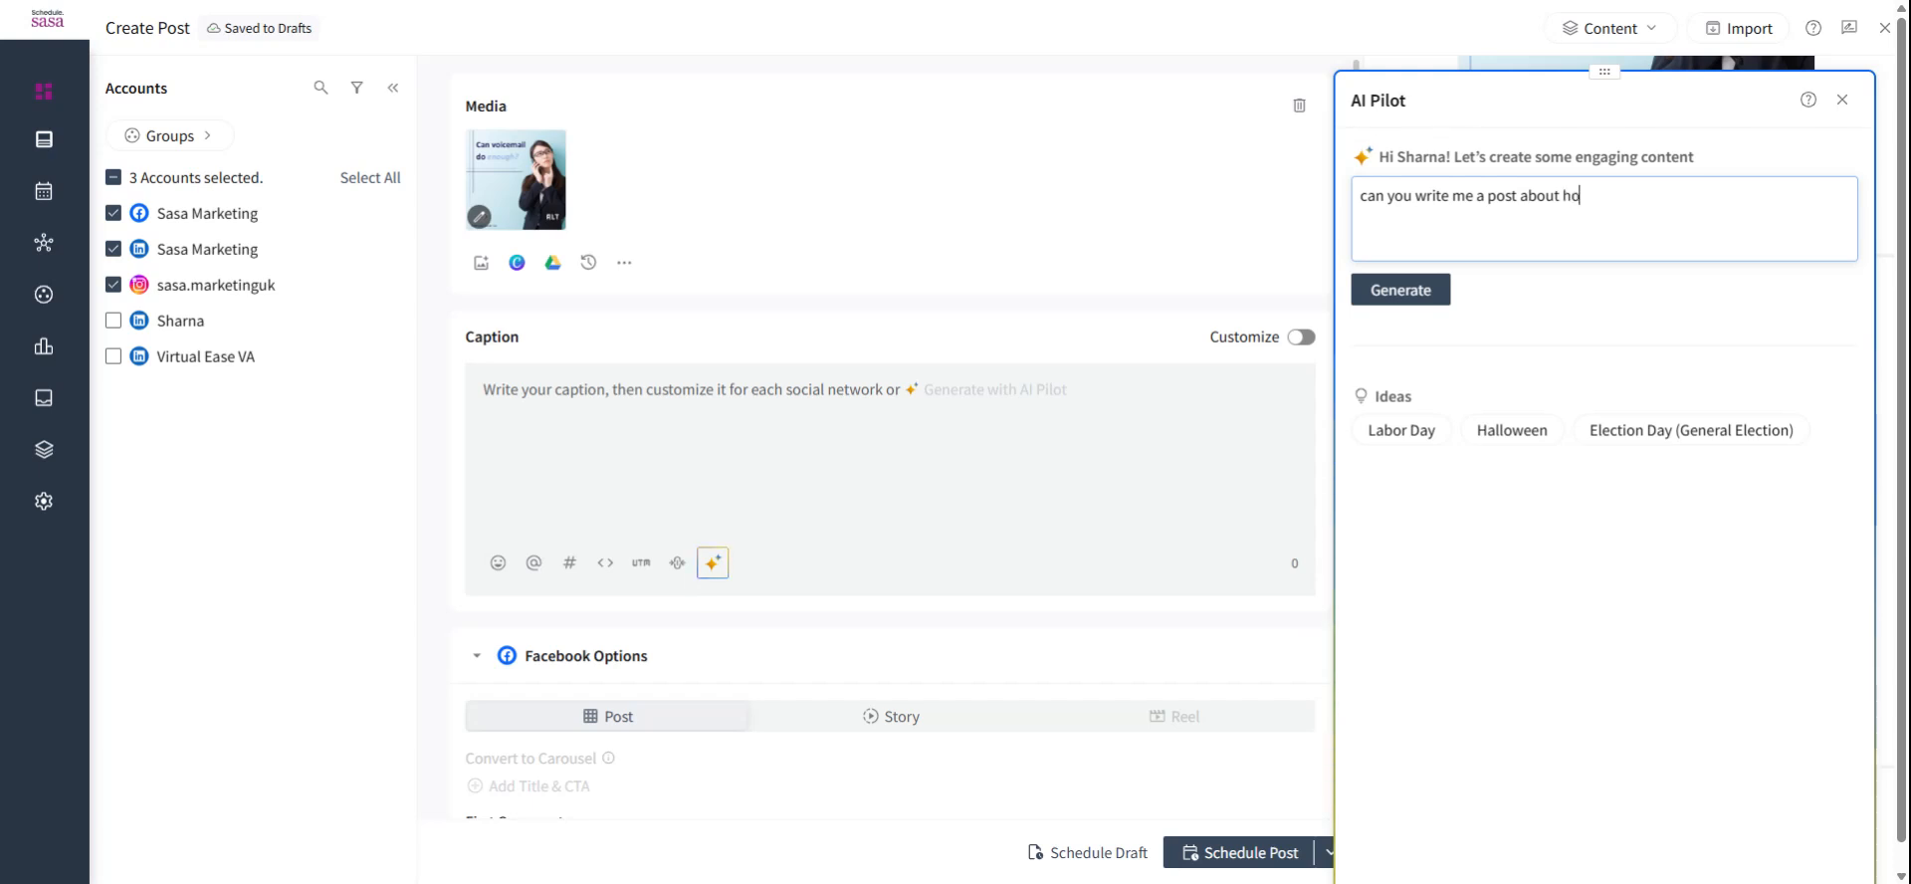
pyautogui.write('w tekep')
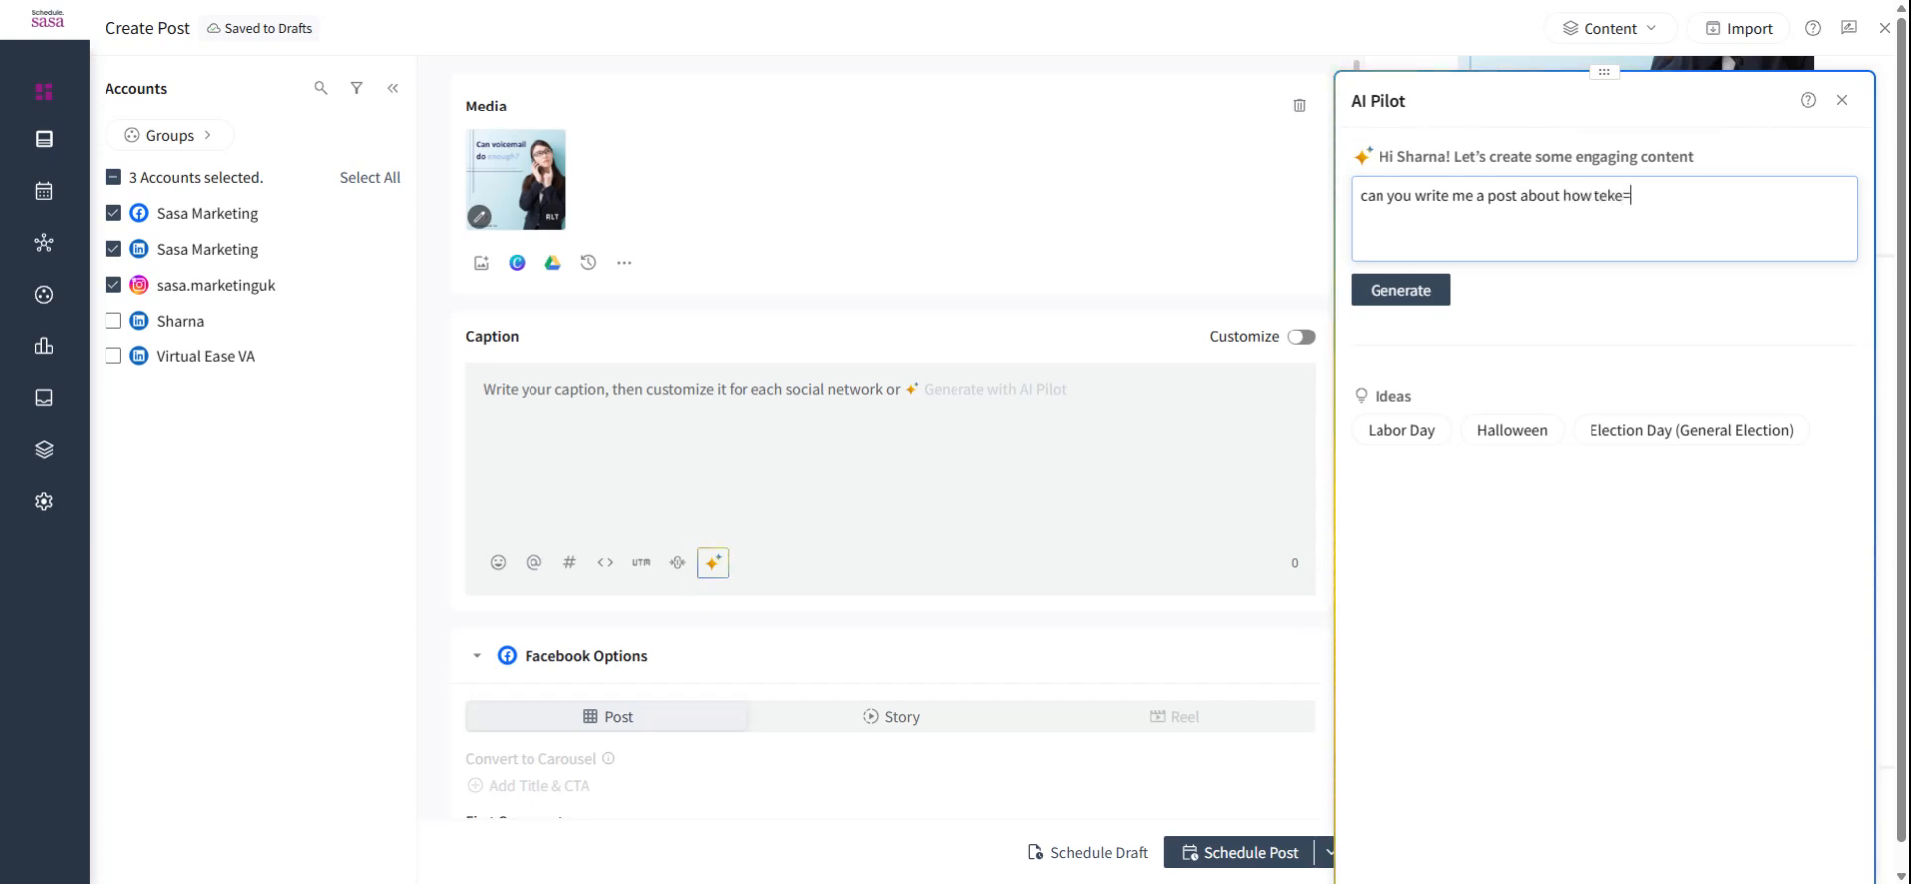
pyautogui.press('BackSpace')
pyautogui.press('BackSpace')
pyautogui.press('BackSpace')
pyautogui.write('leph')
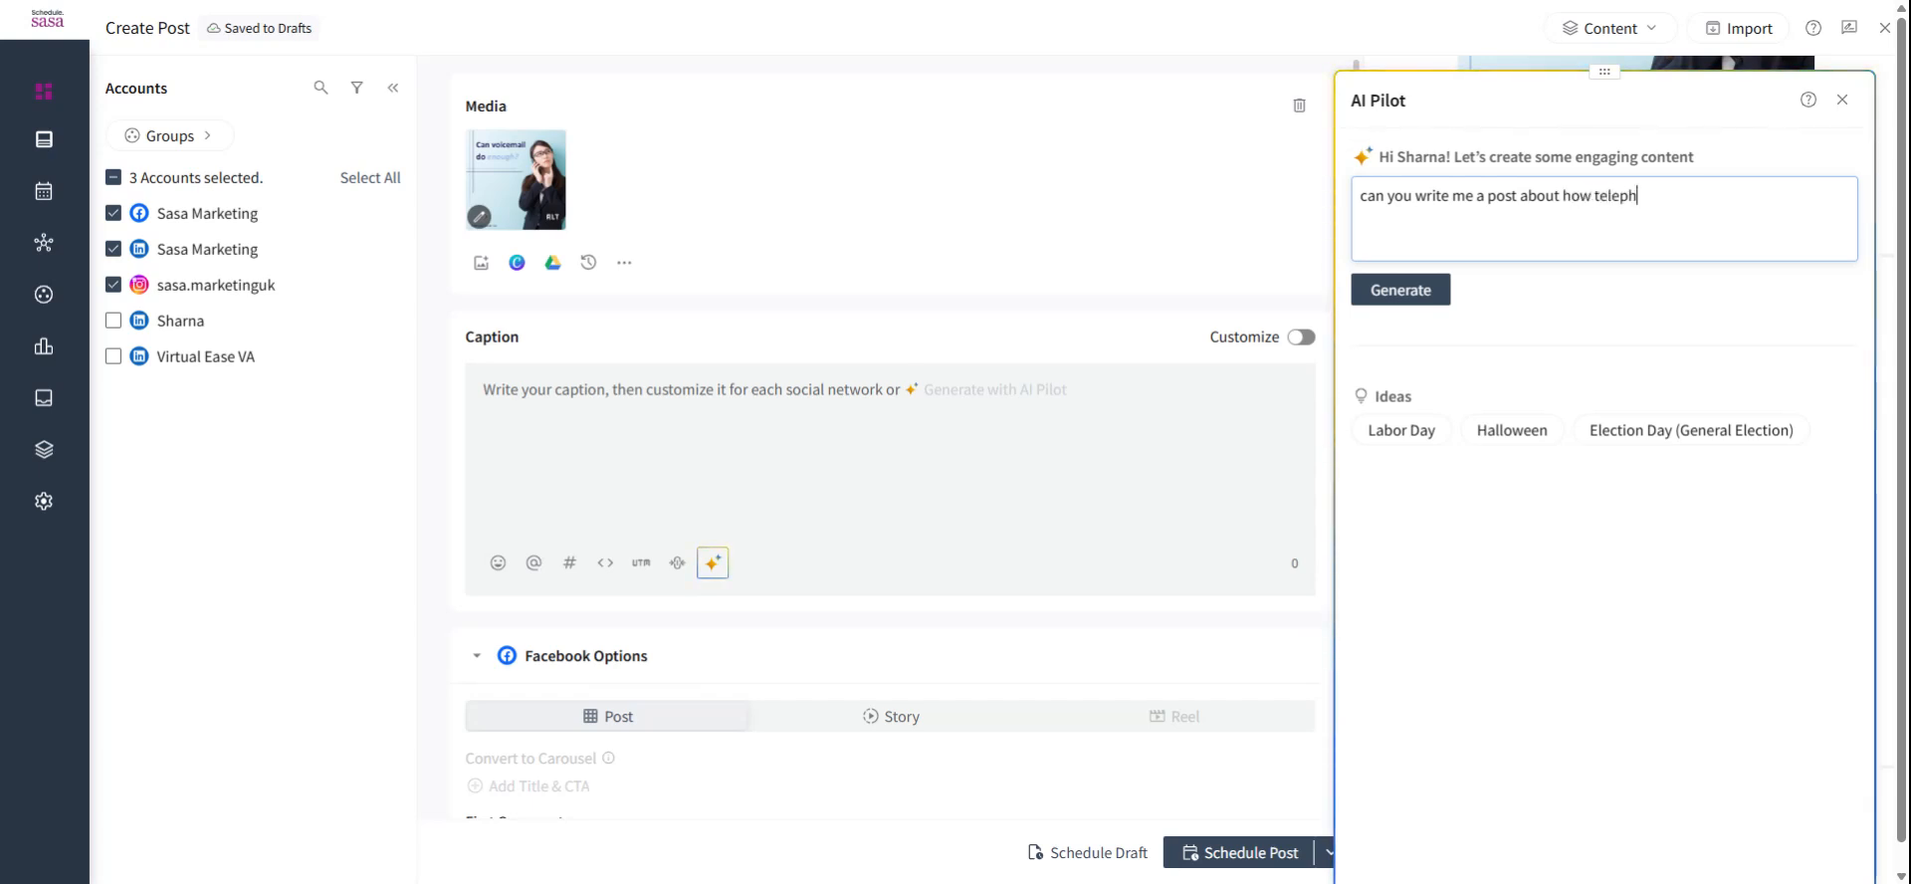
pyautogui.write('one answering is')
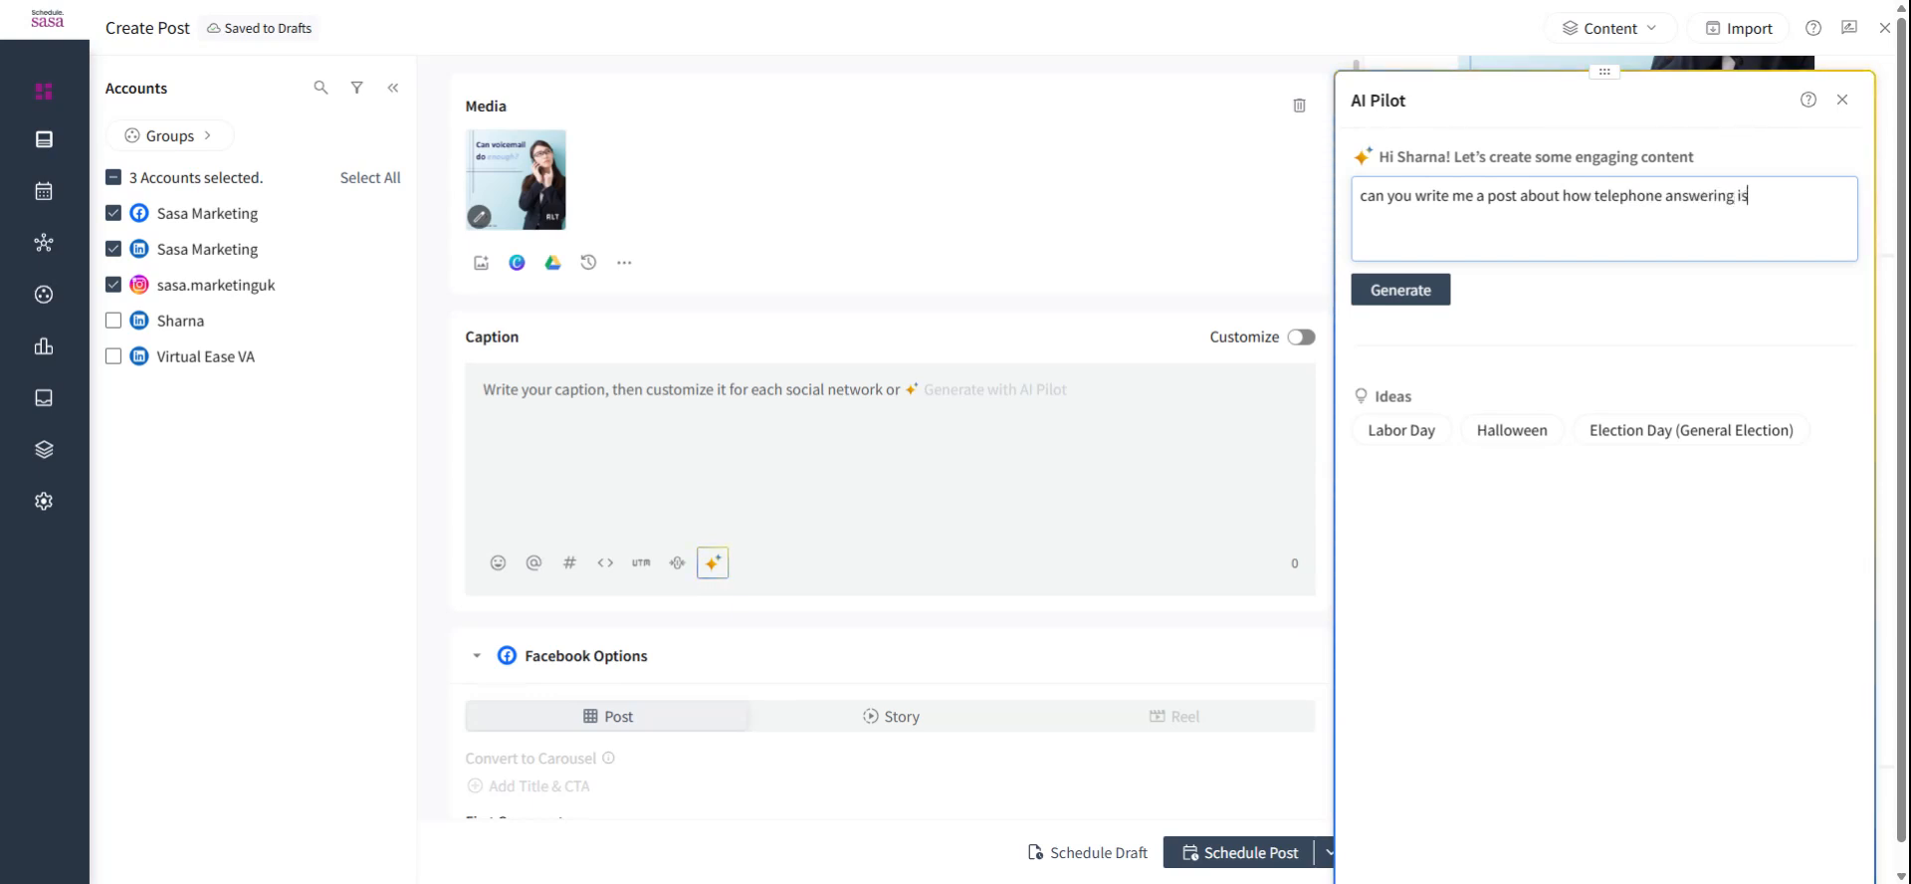
pyautogui.write(' better than')
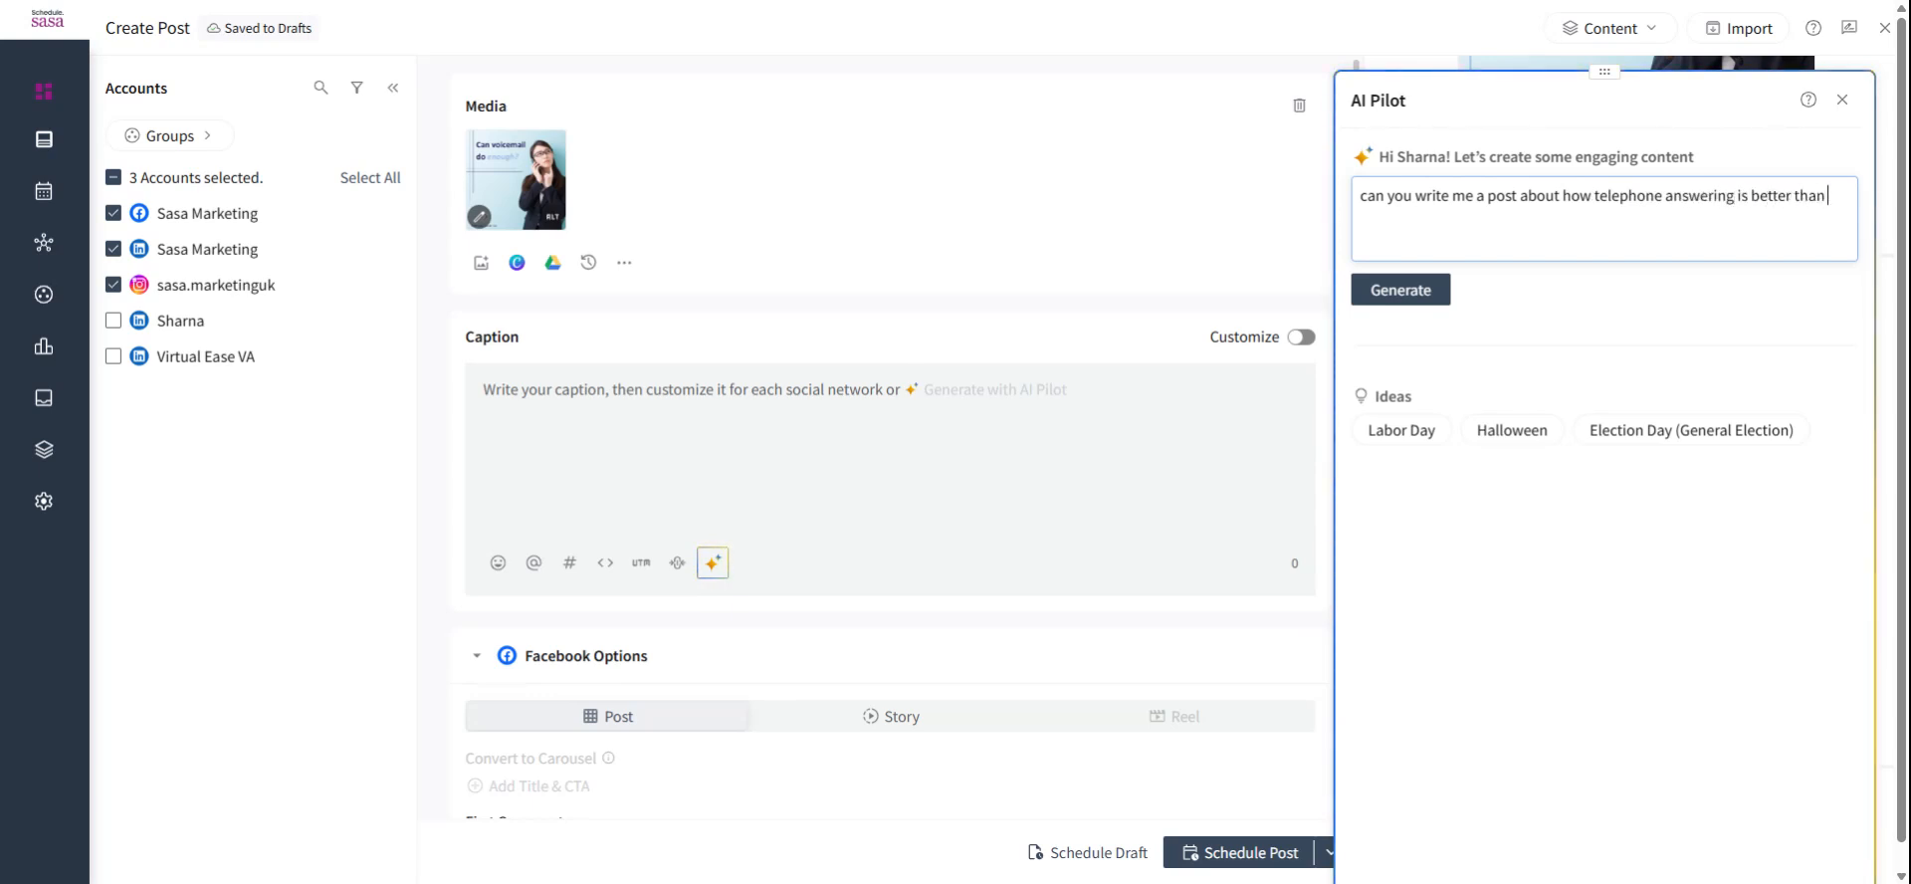
pyautogui.write(' voicea')
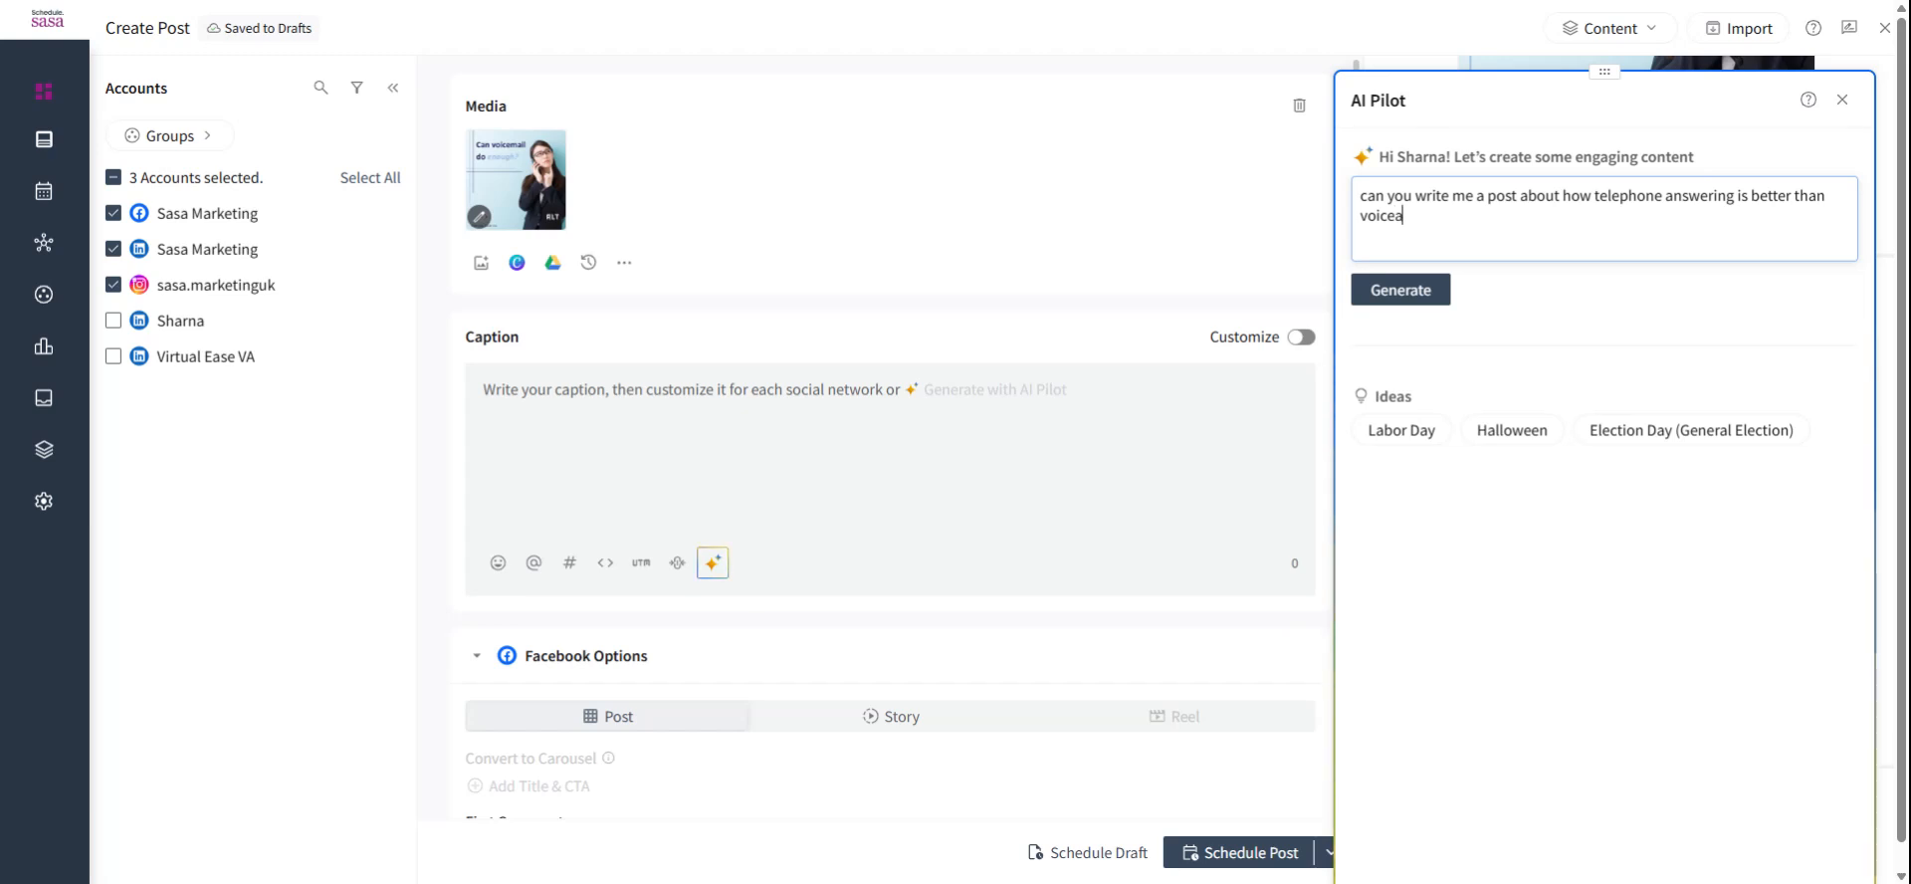
pyautogui.press('BackSpace')
pyautogui.write('mail, kee')
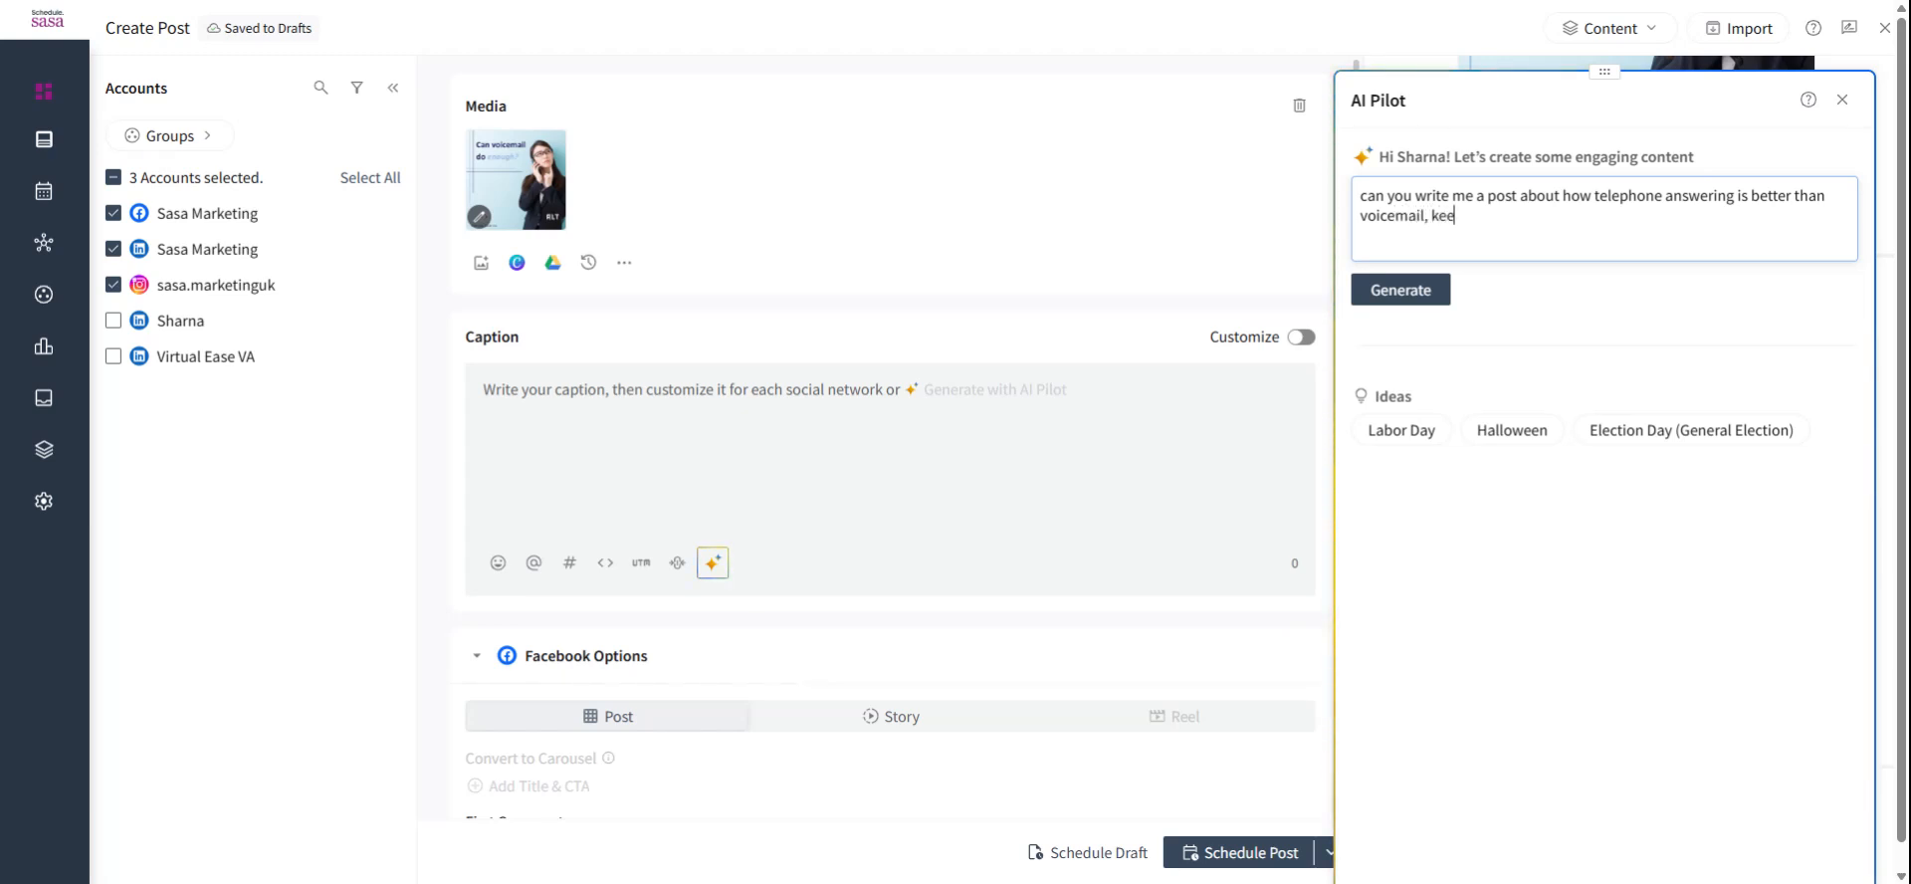
pyautogui.write('p it fi')
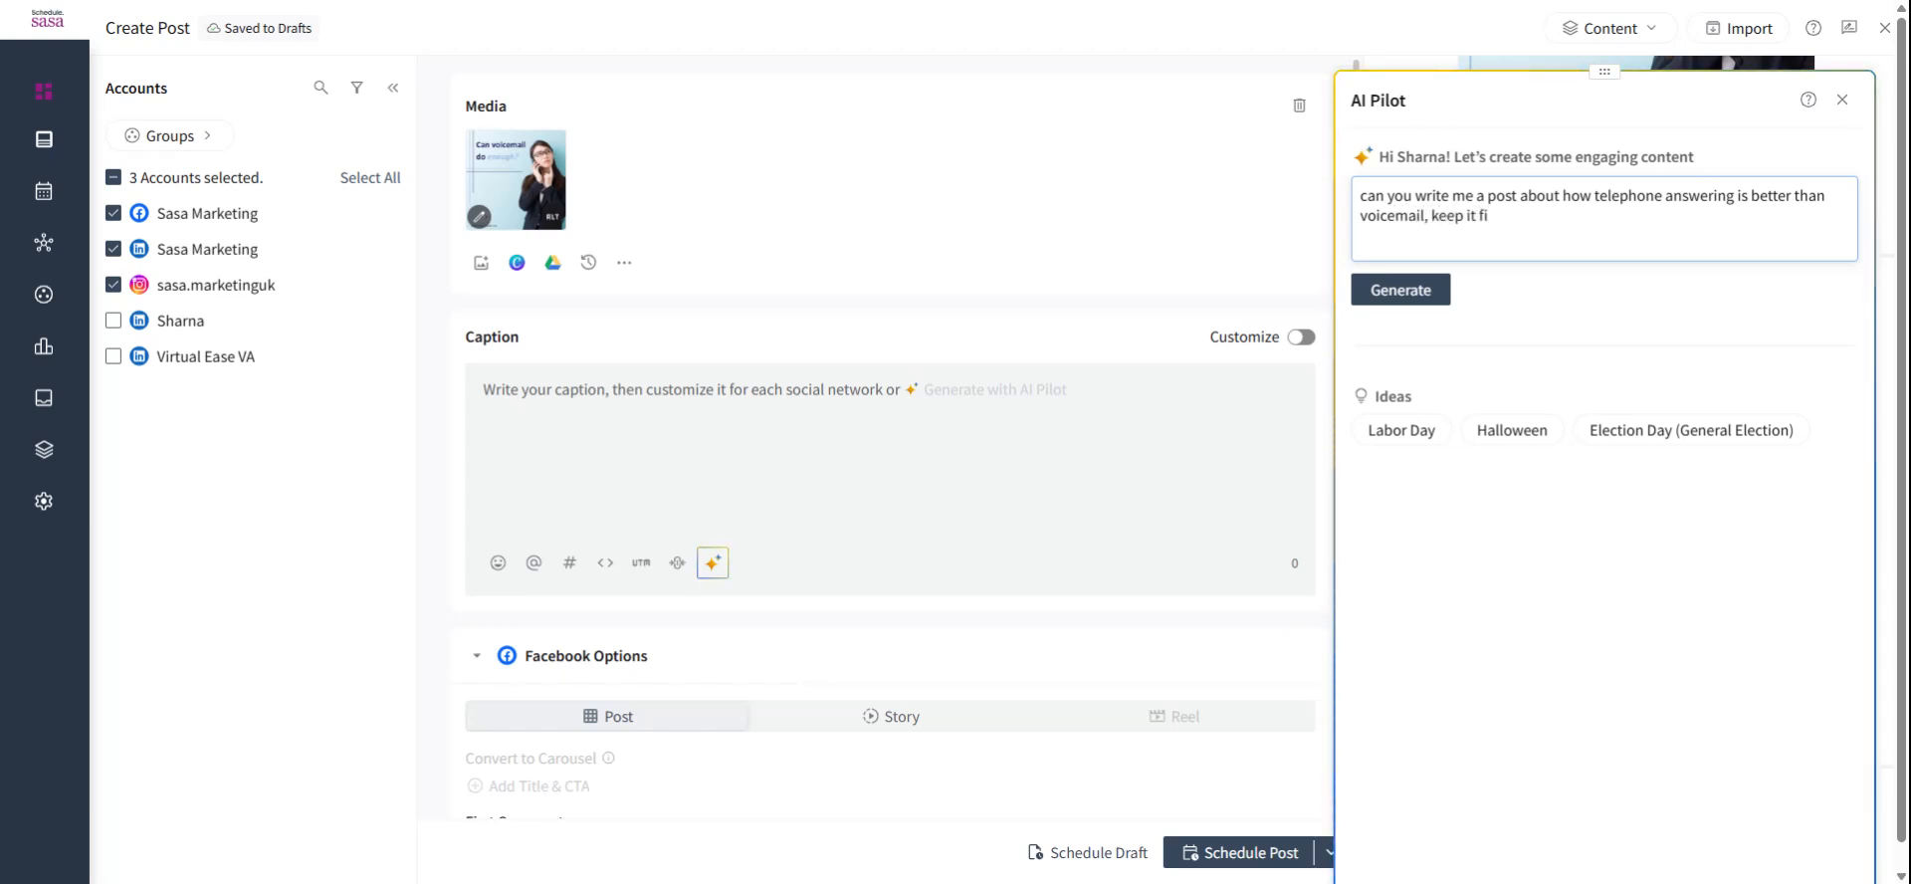
pyautogui.press('BackSpace')
pyautogui.write('riendly a')
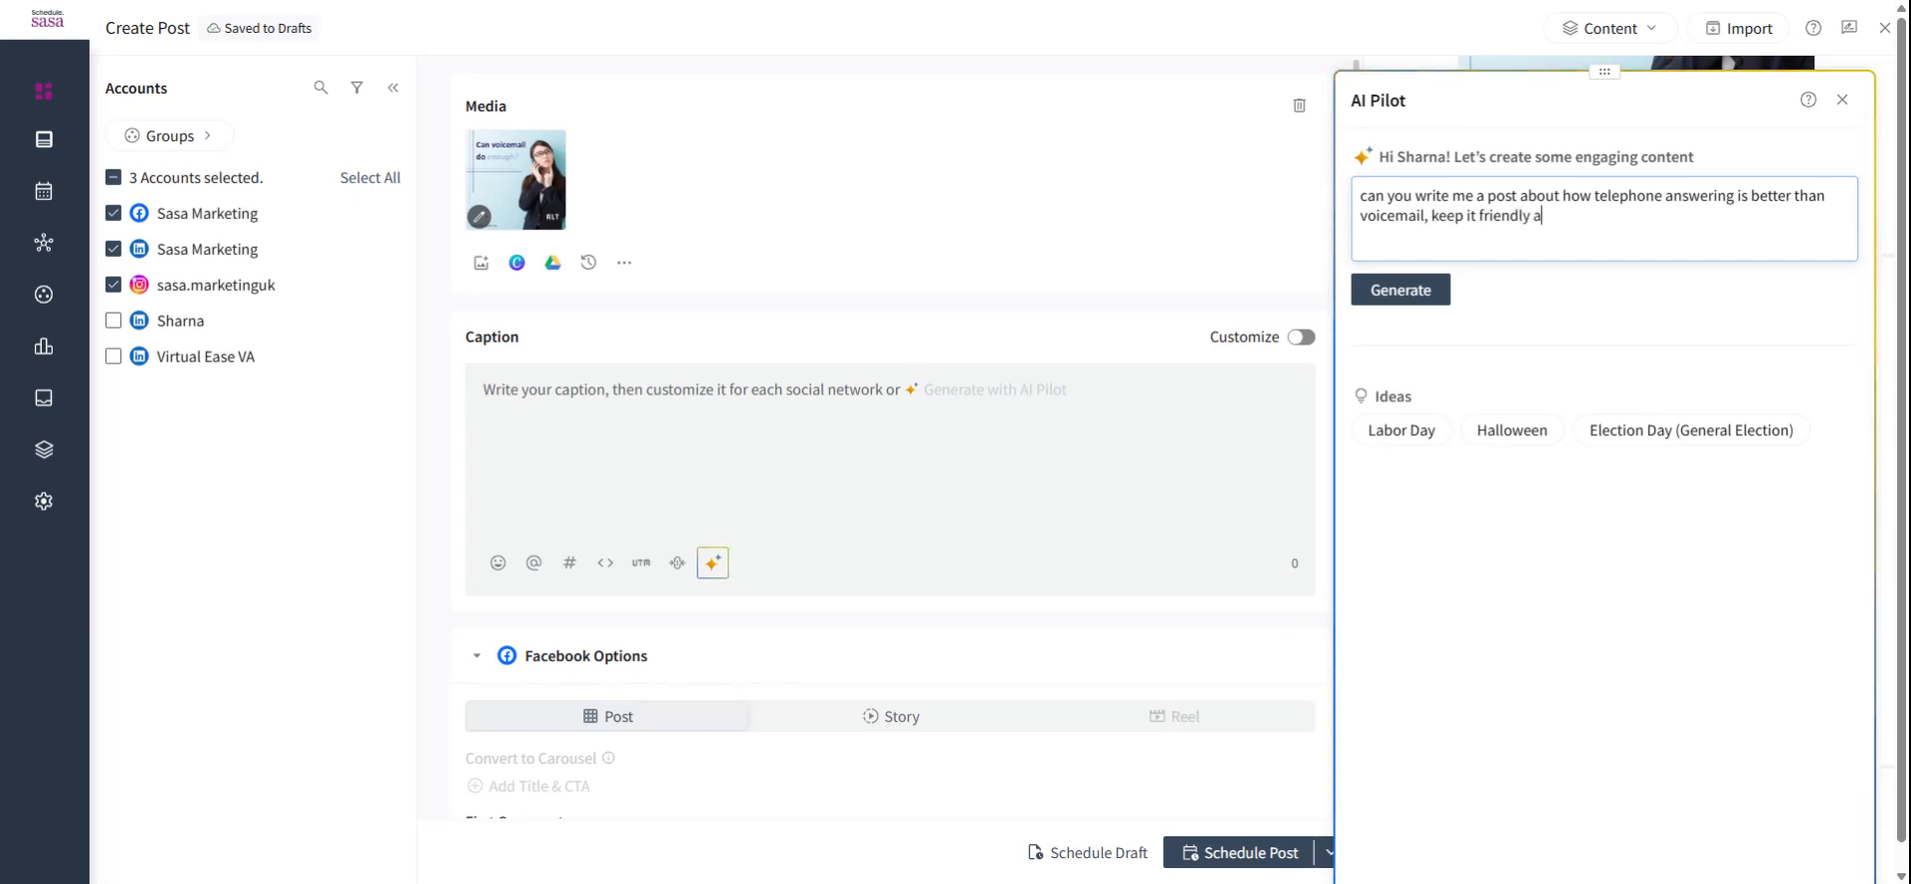
pyautogui.write('nd use britisg')
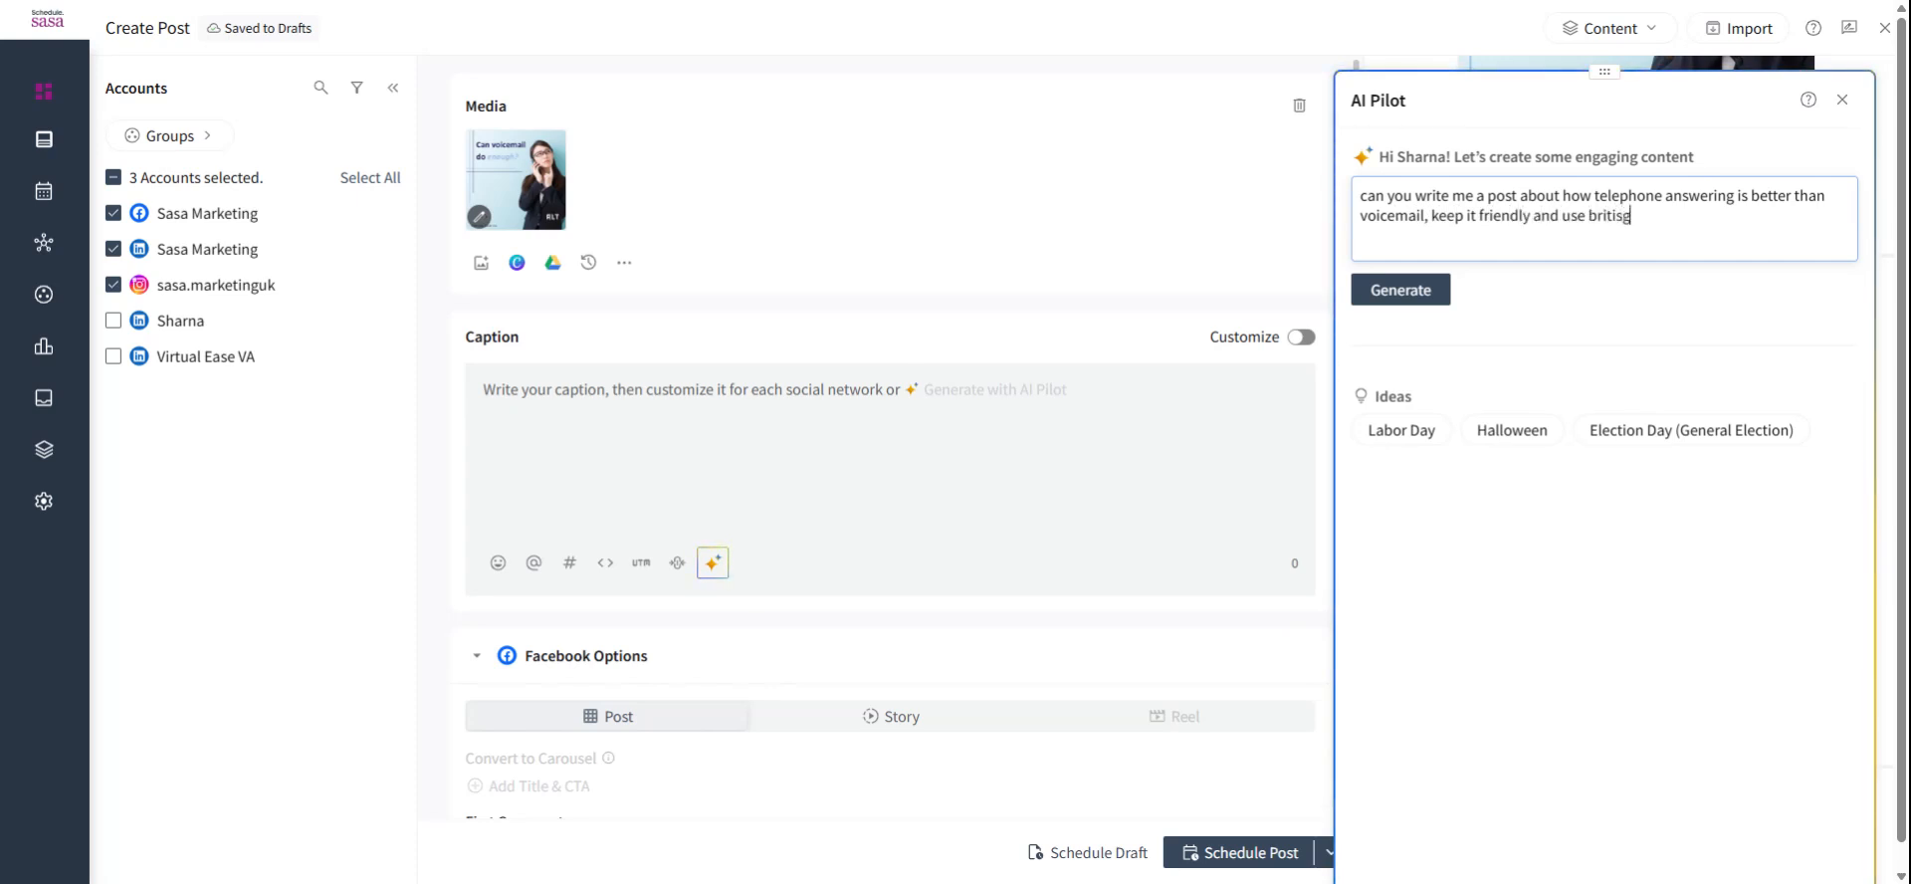
pyautogui.write(' en')
pyautogui.press('BackSpace')
pyautogui.press('BackSpace')
pyautogui.press('BackSpace')
pyautogui.press('BackSpace')
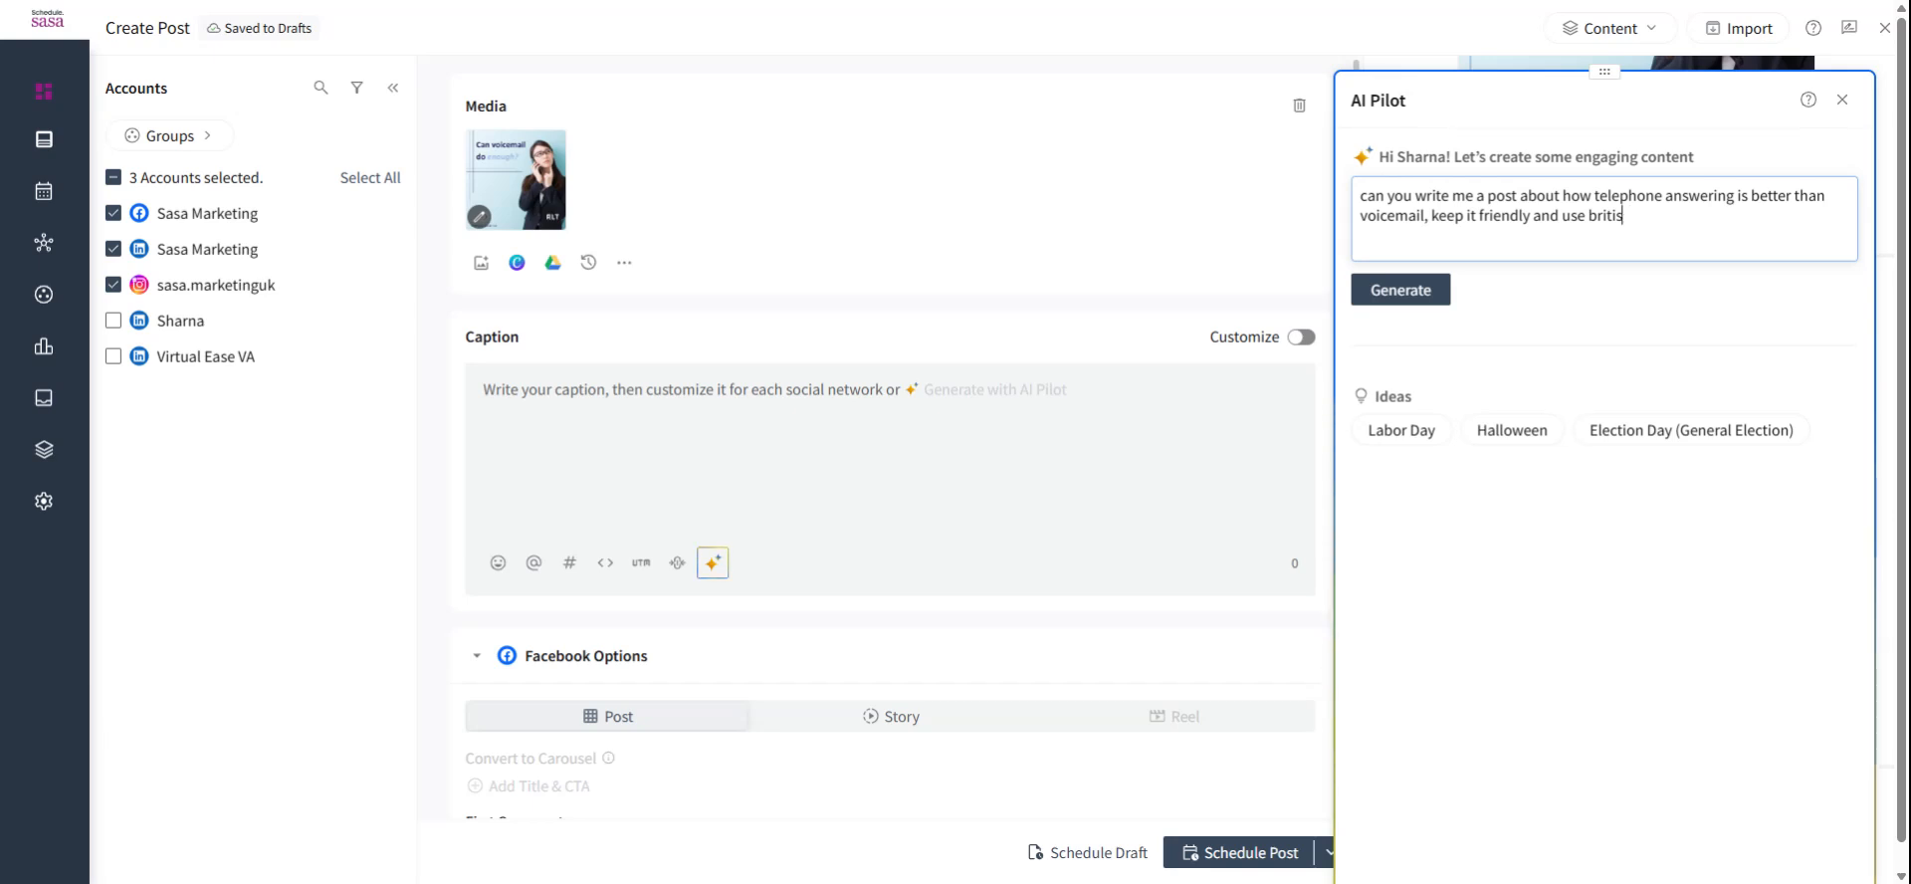
pyautogui.write('h')
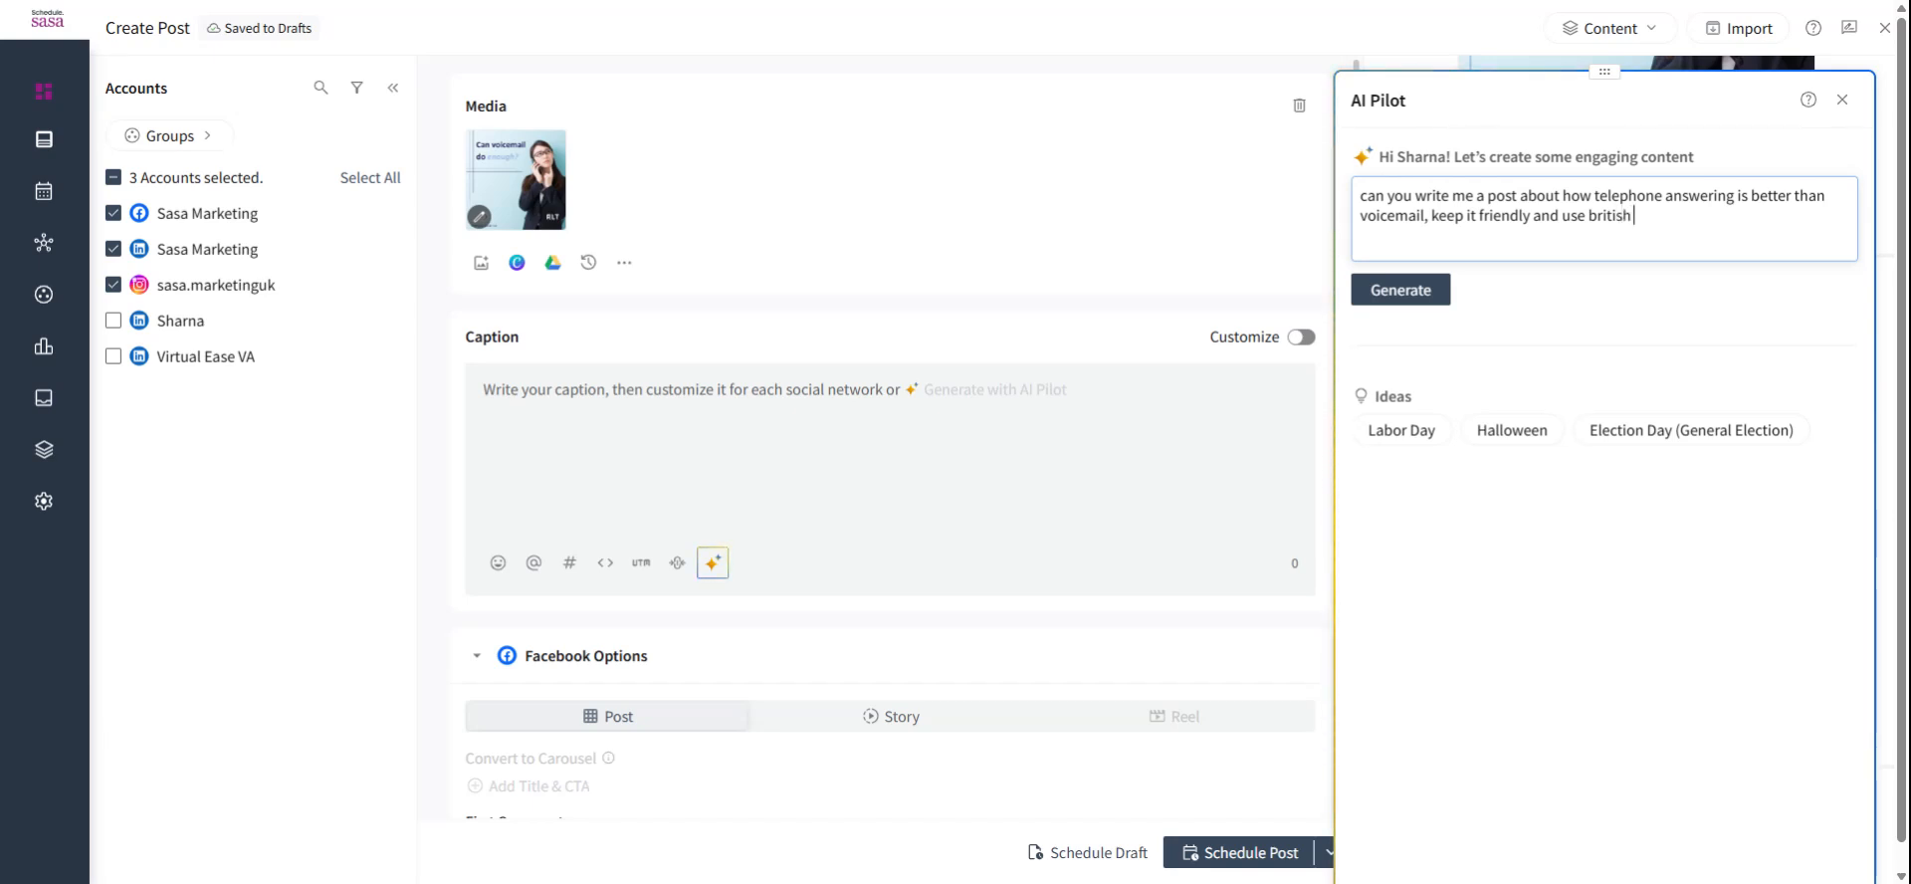
pyautogui.write(' english')
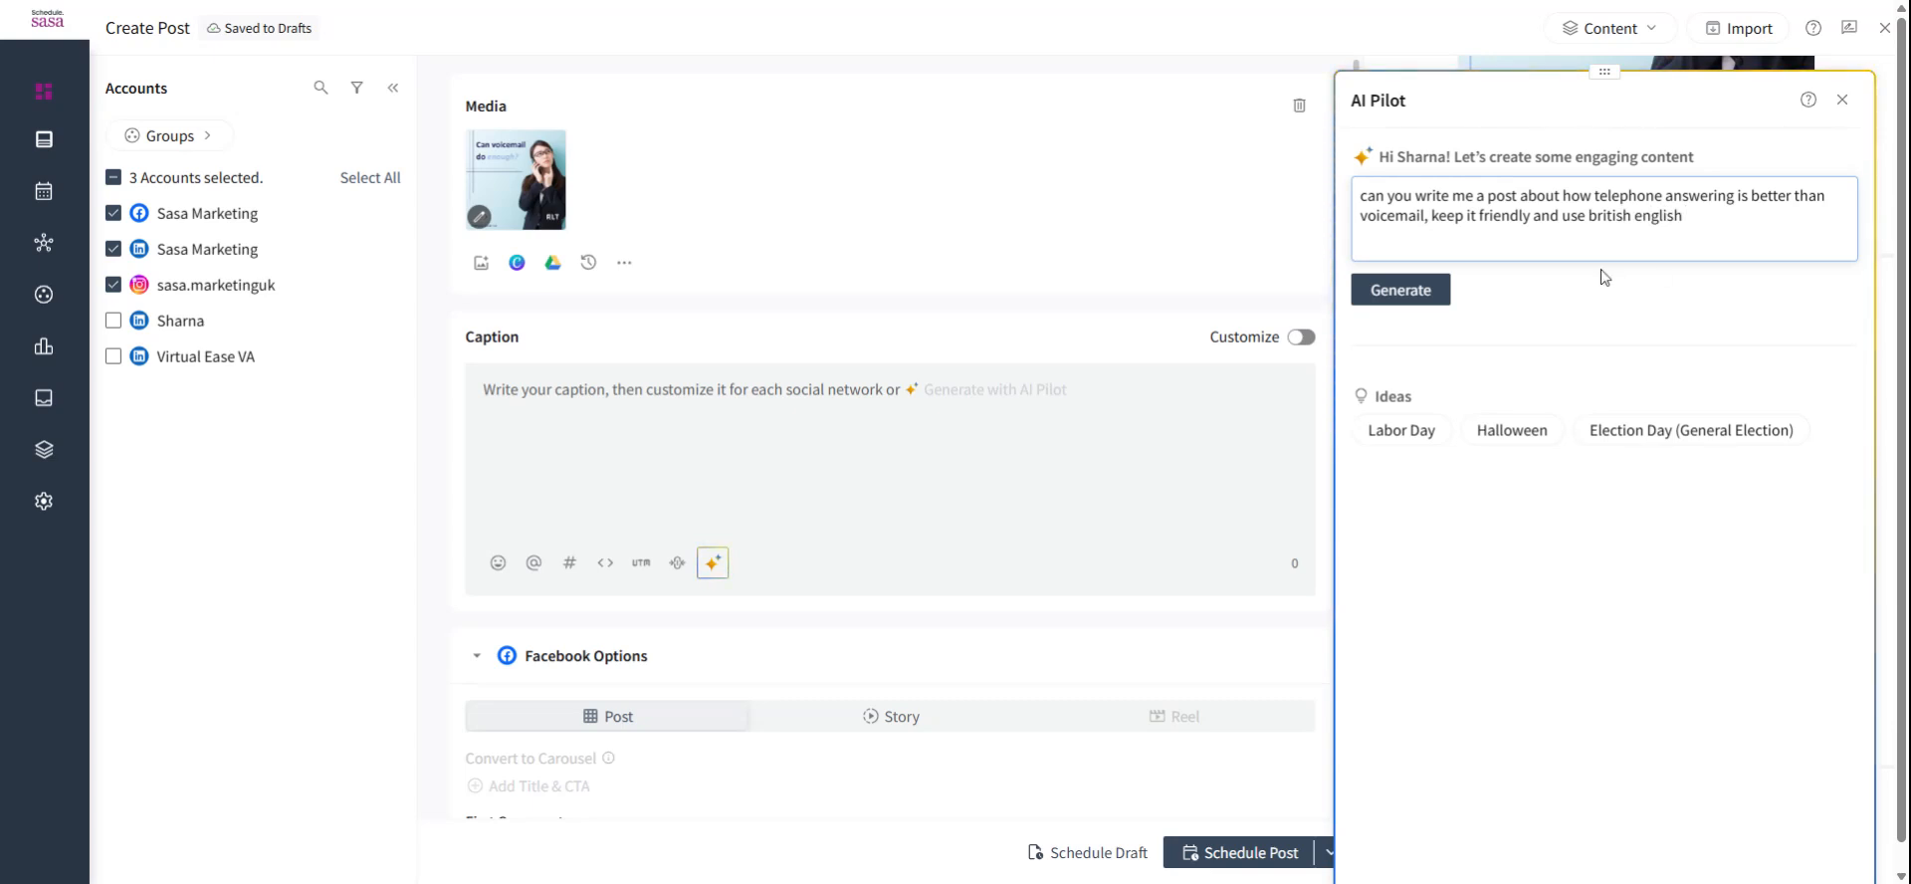
pyautogui.click(1413, 290)
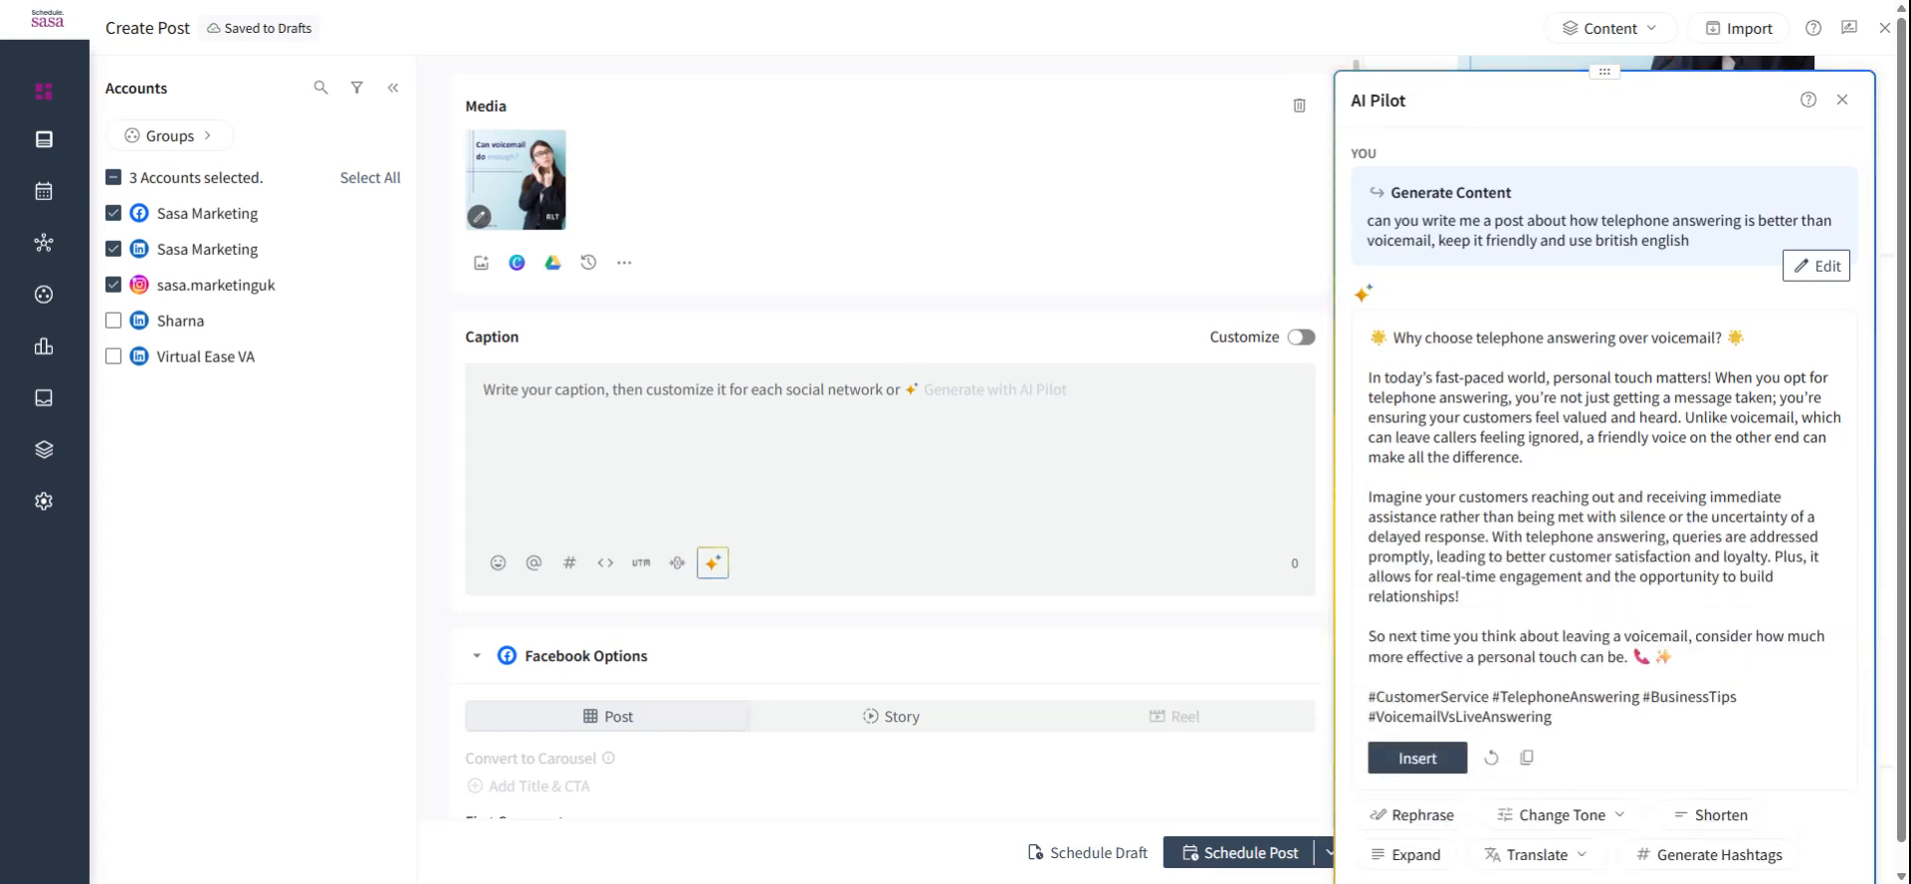
# Step: Insert the generated text into the caption and have AI Pilot produce a shortened version
pyautogui.scroll(-1, 1612, 448)
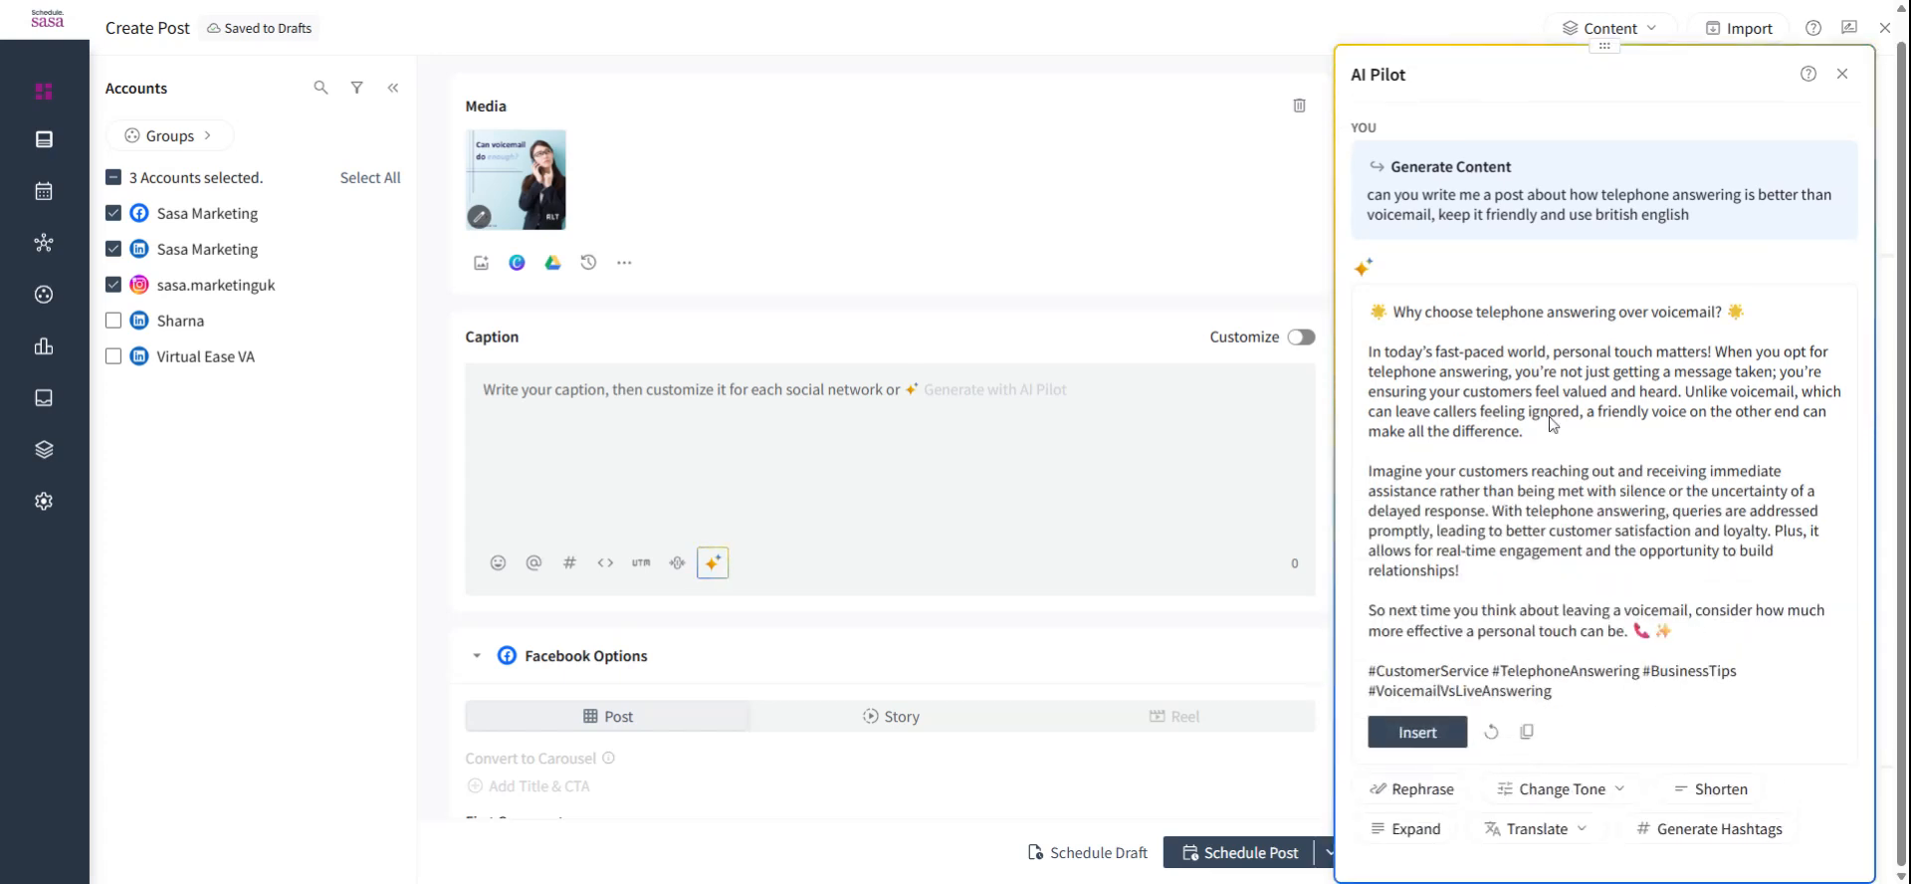
pyautogui.click(1417, 732)
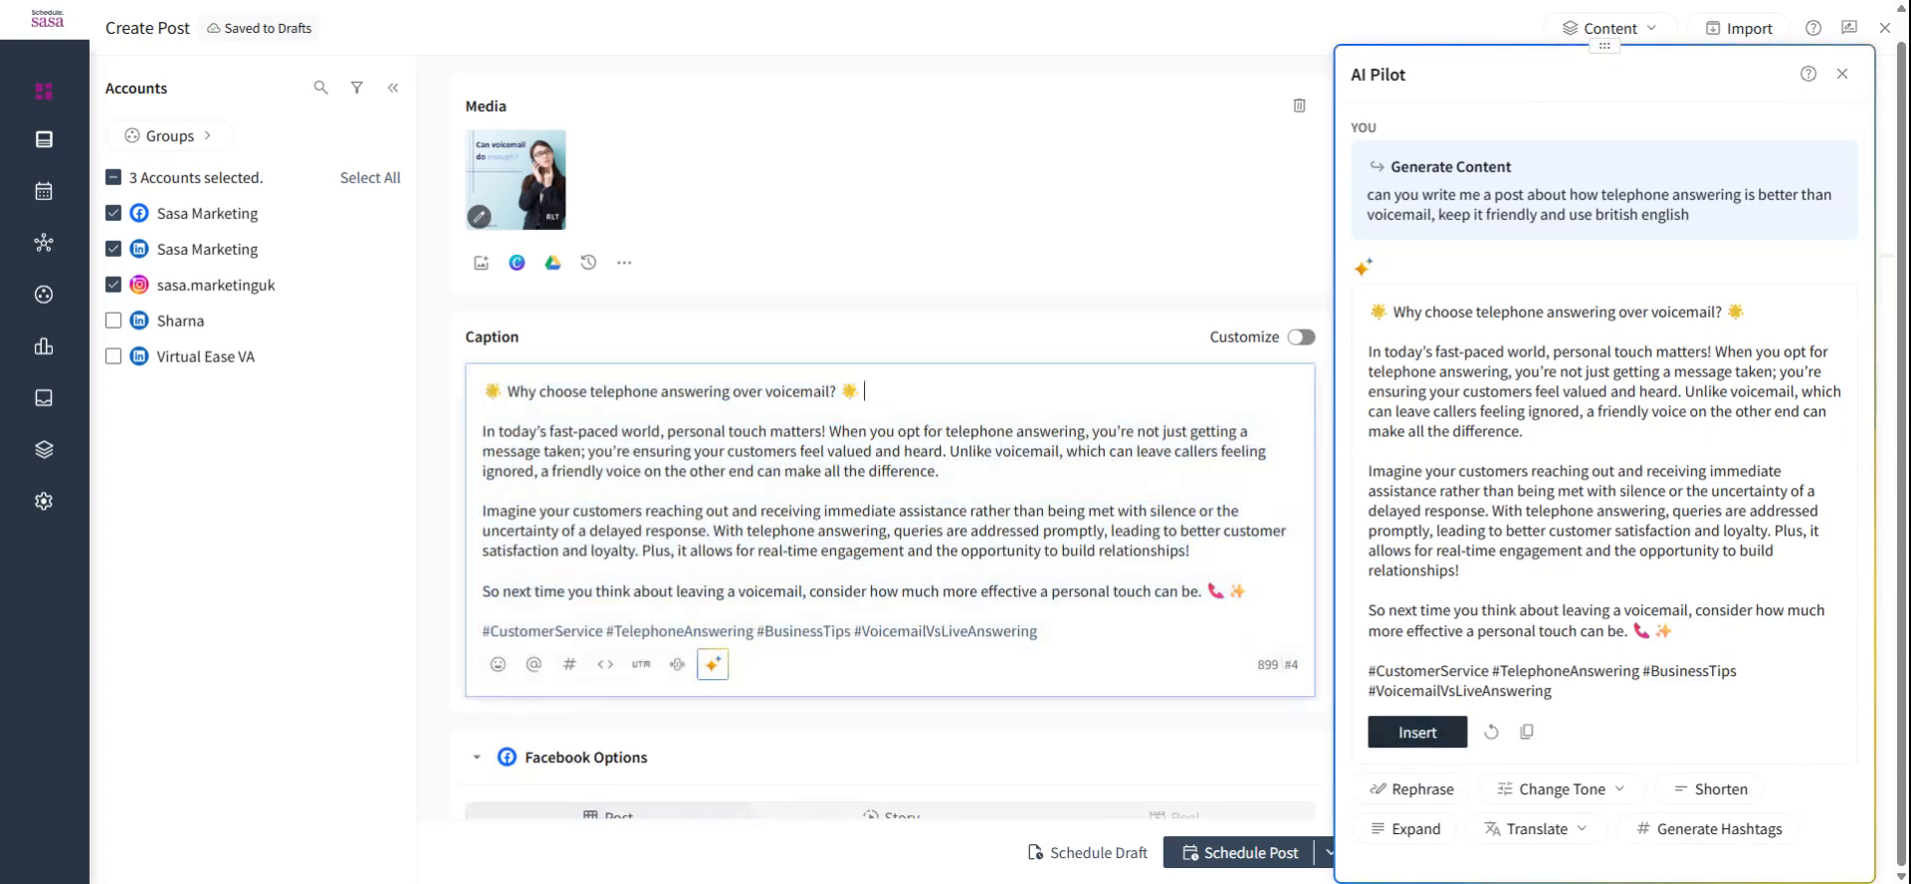
pyautogui.click(1613, 790)
pyautogui.click(1613, 792)
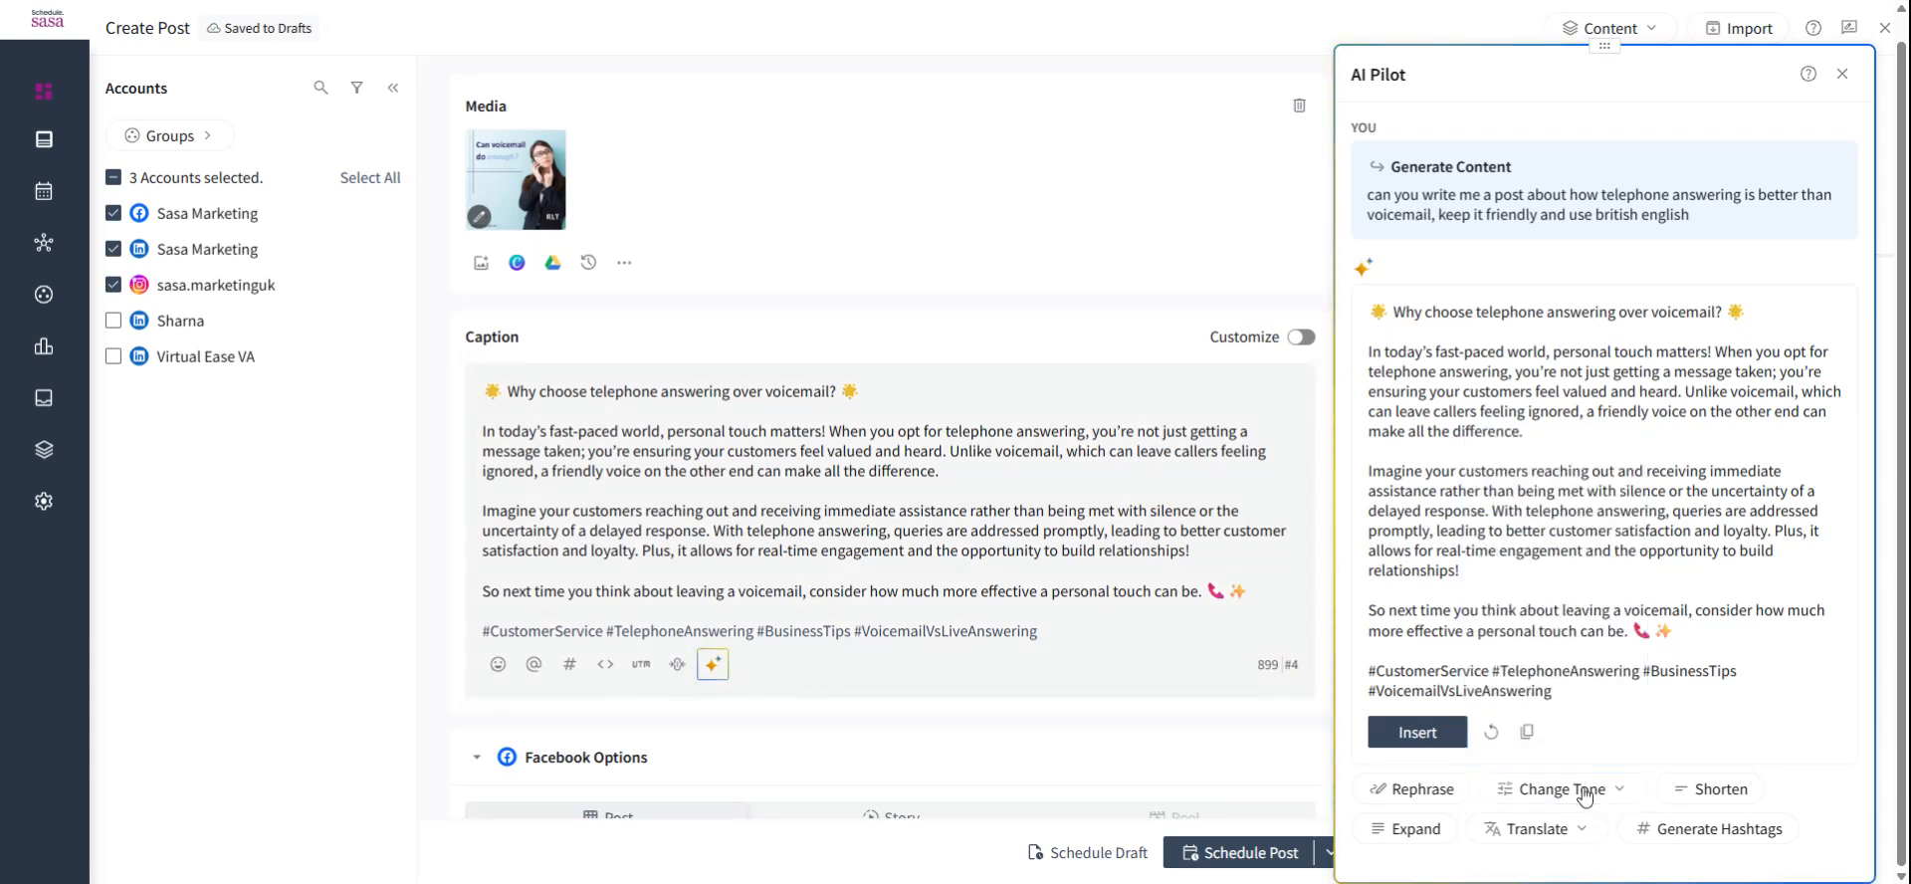
pyautogui.click(1698, 800)
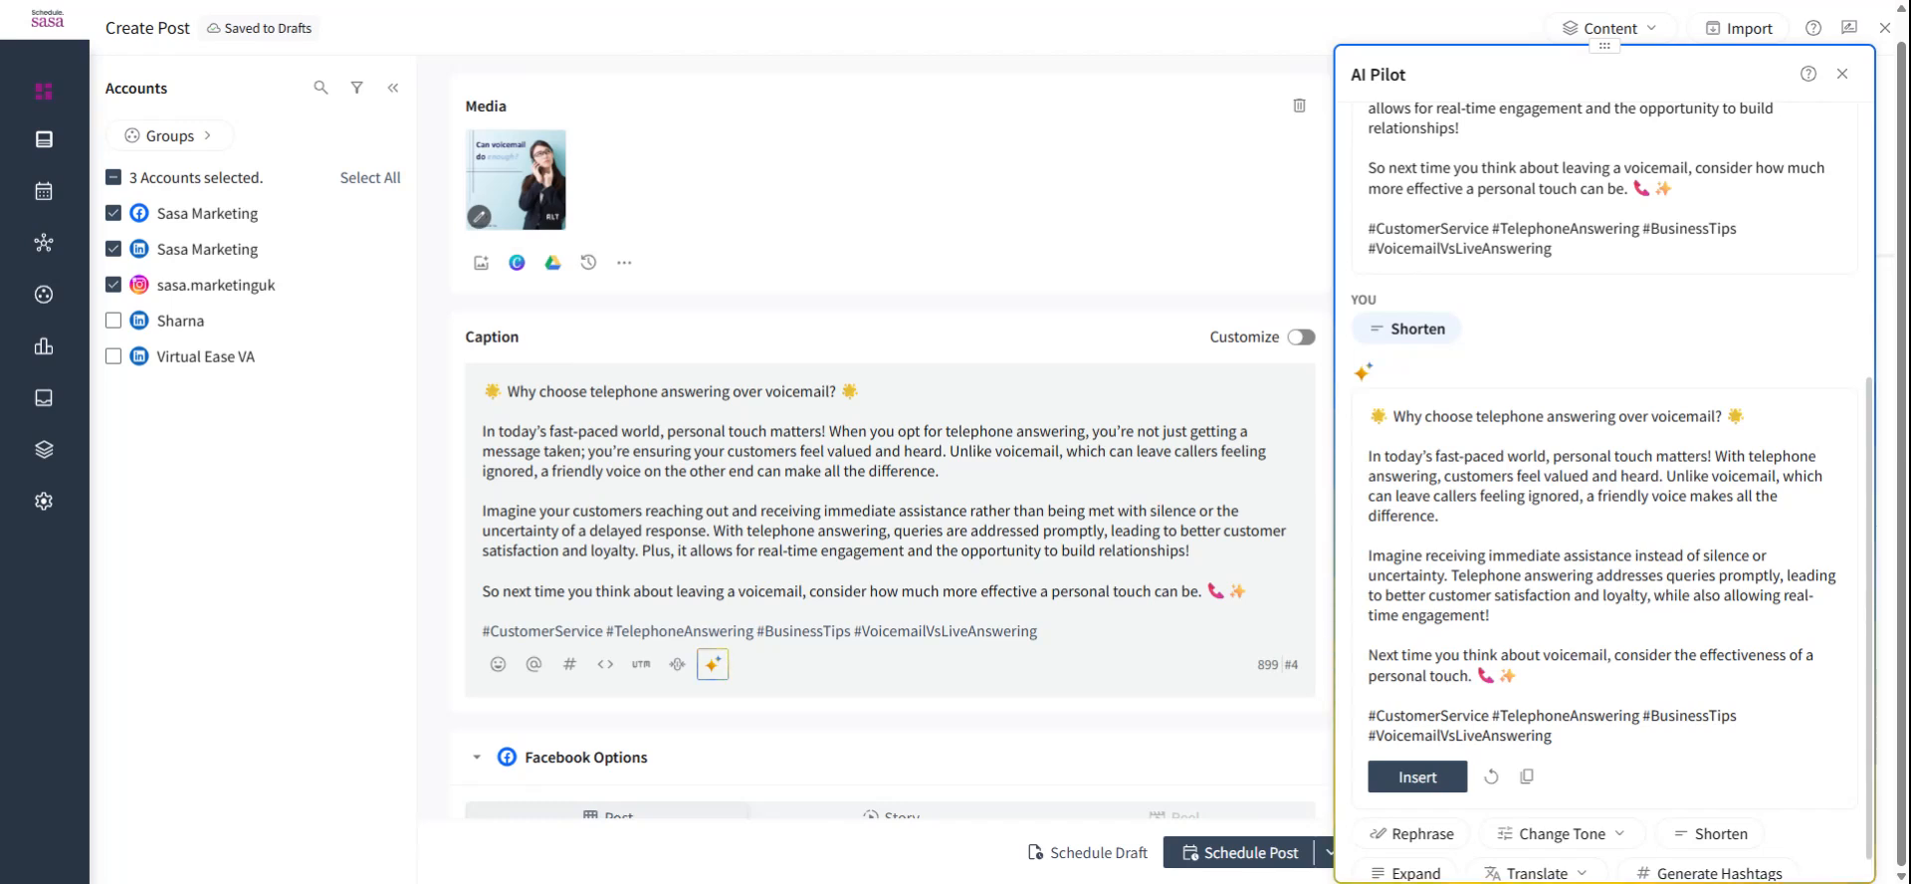
# Step: Remove the sun emojis from the caption's heading and the phone and sparkle emojis from its closing sentence
pyautogui.click(504, 391)
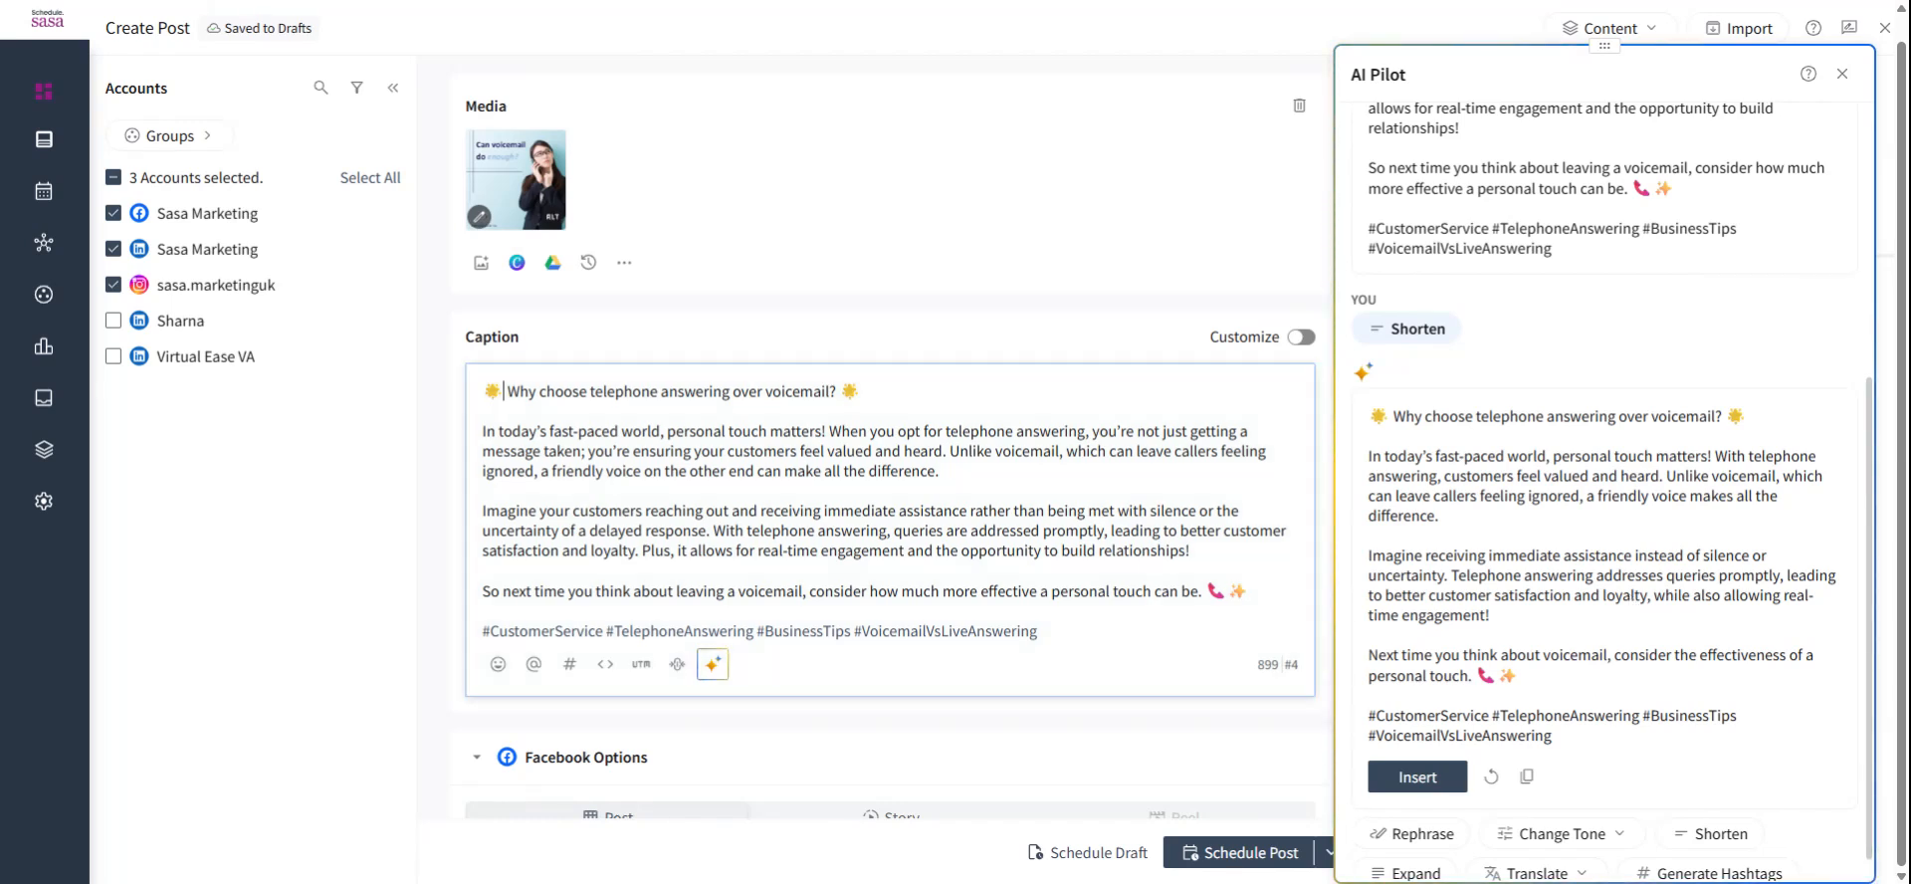
pyautogui.press('BackSpace')
pyautogui.press('BackSpace')
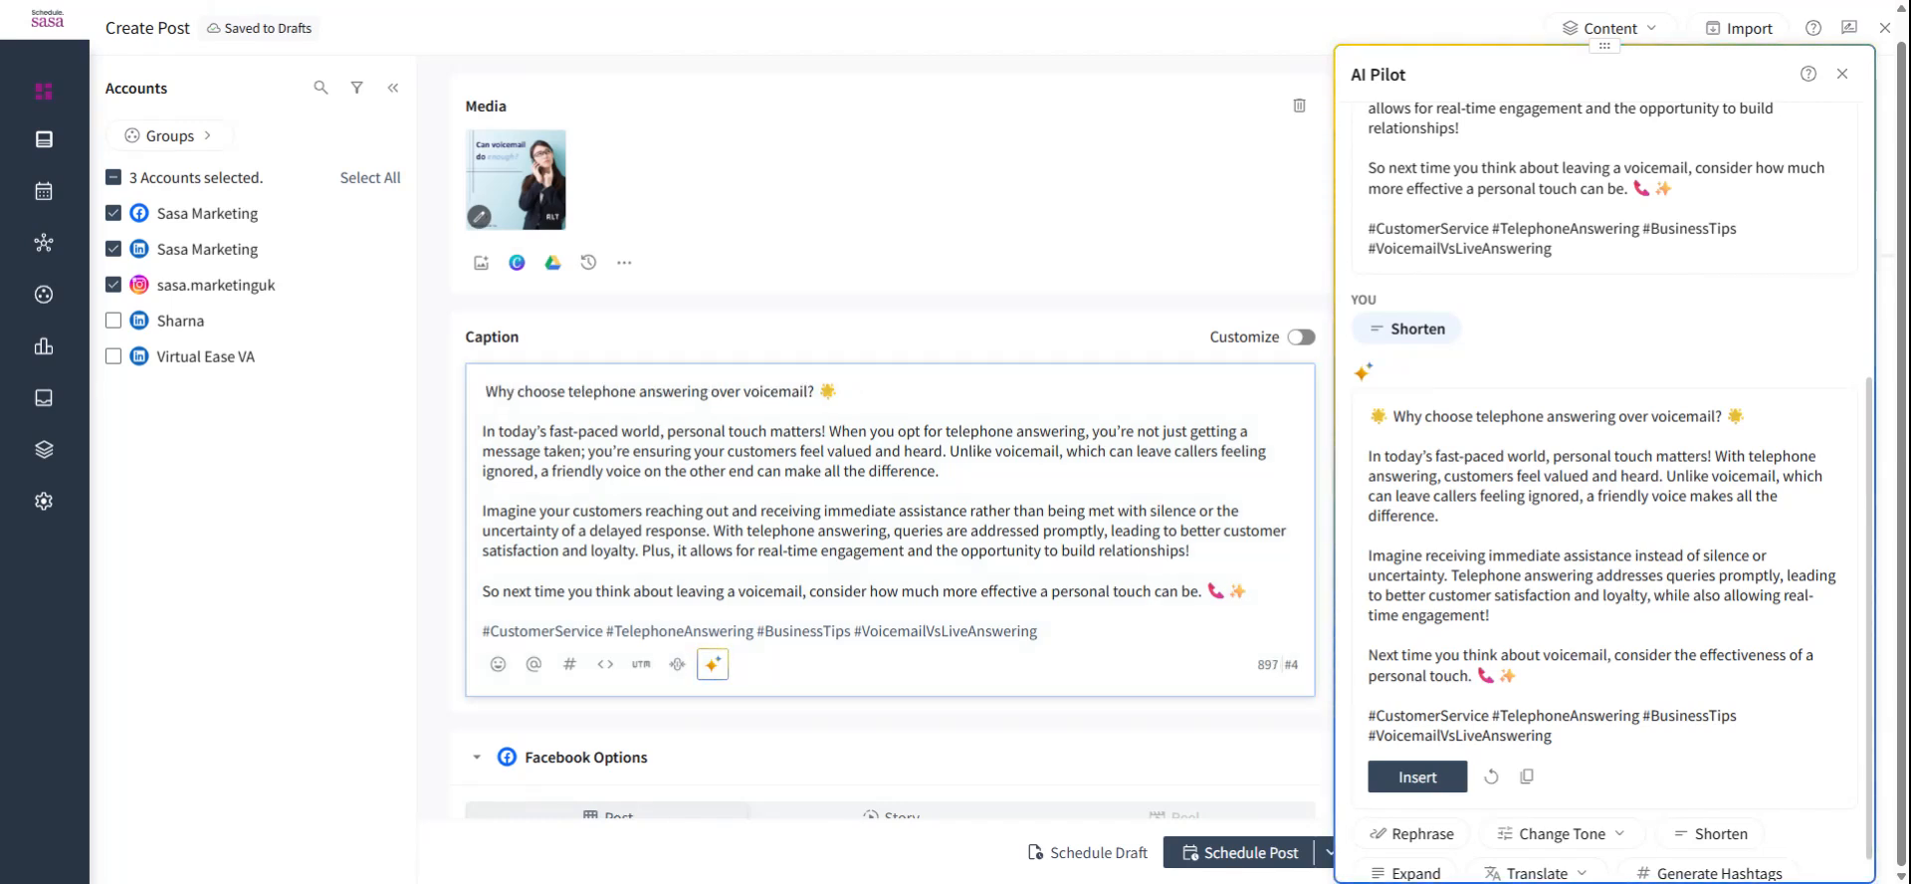
pyautogui.press('BackSpace')
pyautogui.click(834, 391)
pyautogui.press('BackSpace')
pyautogui.press('BackSpace')
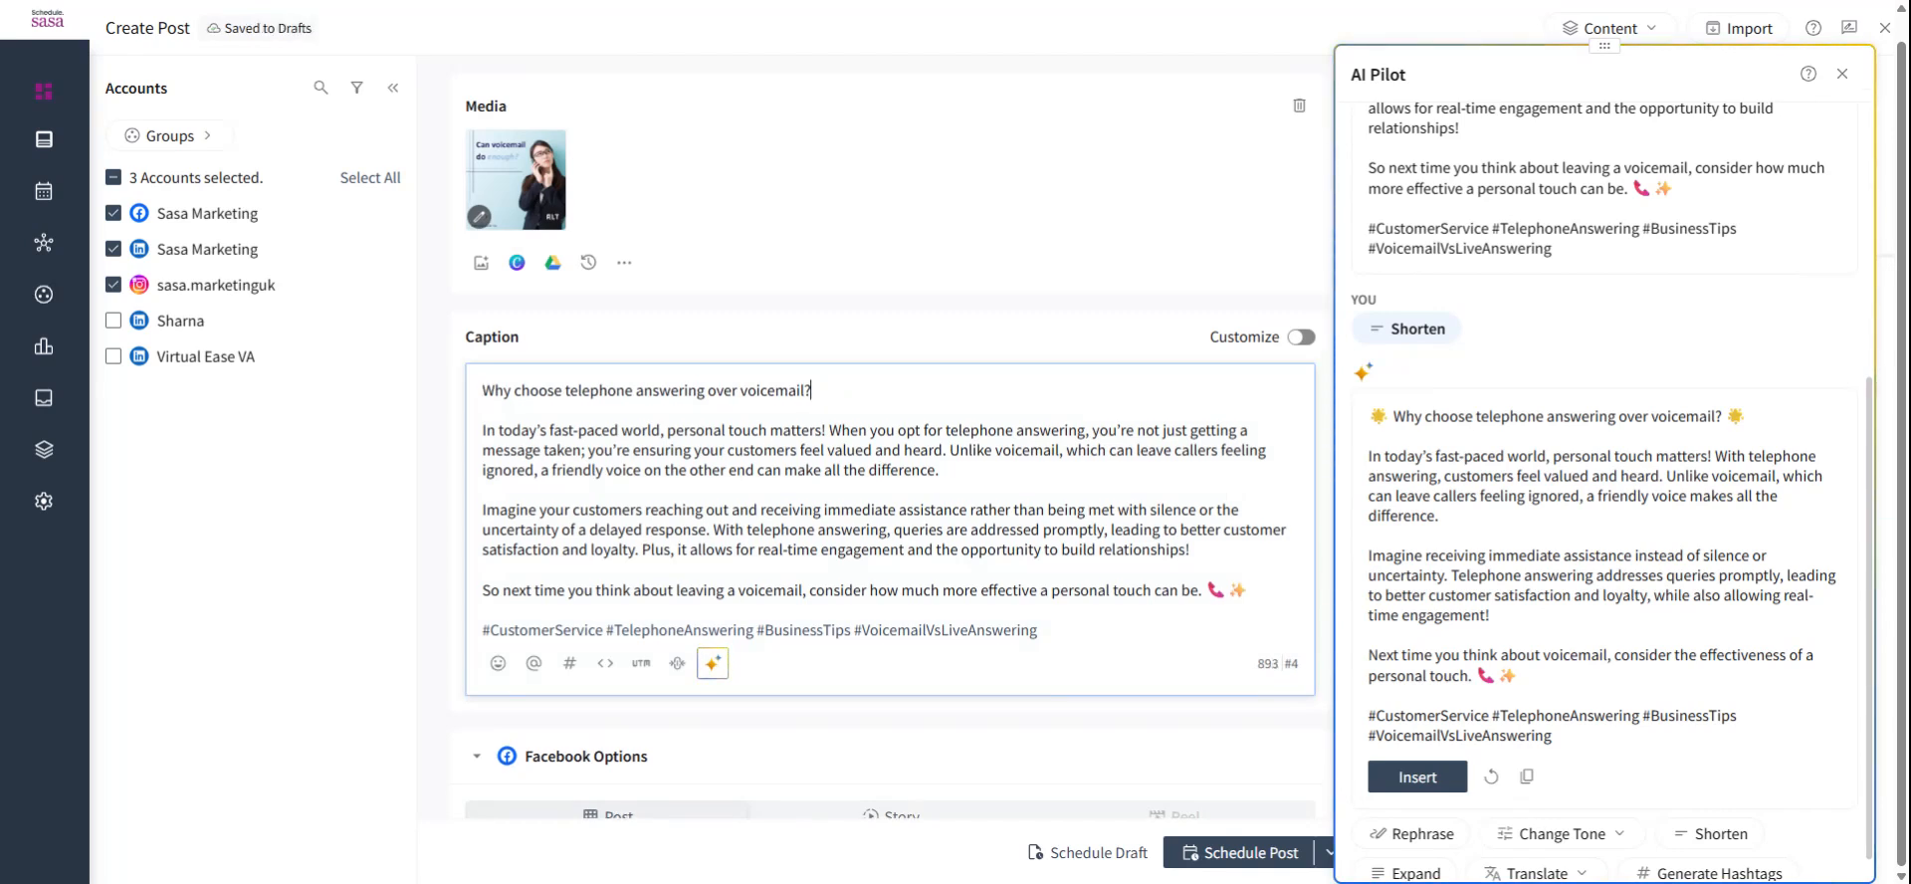
pyautogui.moveTo(1249, 590); pyautogui.dragTo(1205, 590)
pyautogui.press('BackSpace')
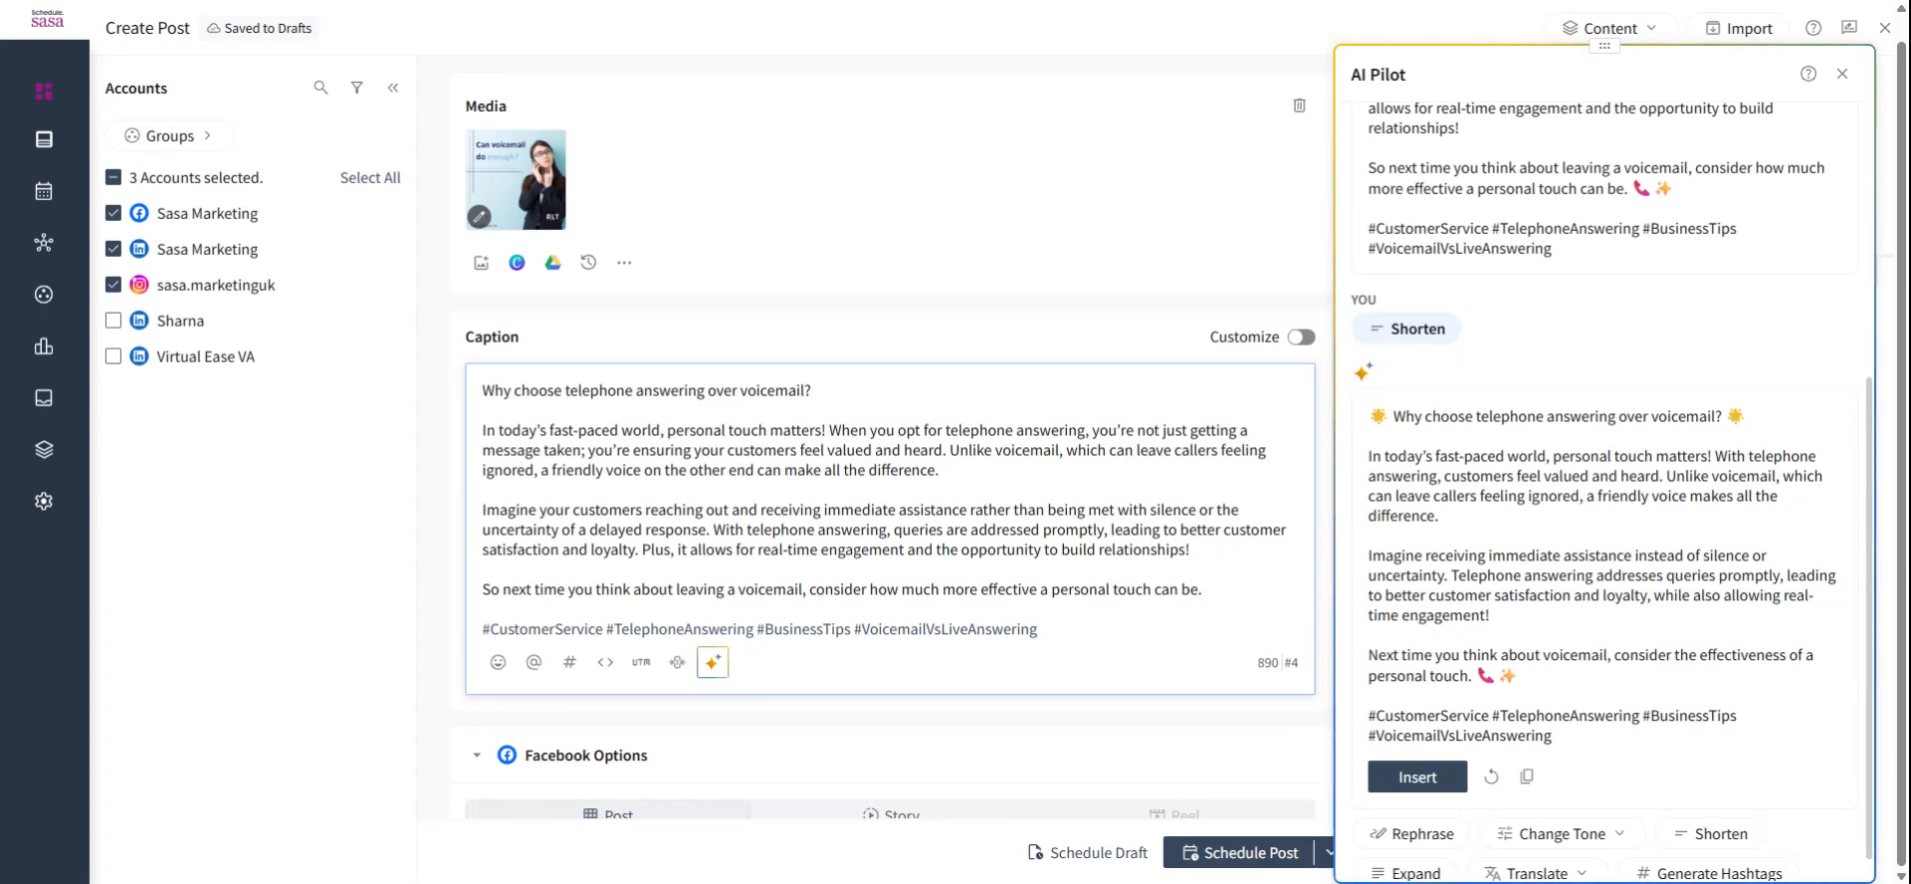
# Step: Turn on caption customisation per social network and look at the Instagram and Facebook versions
pyautogui.click(1299, 337)
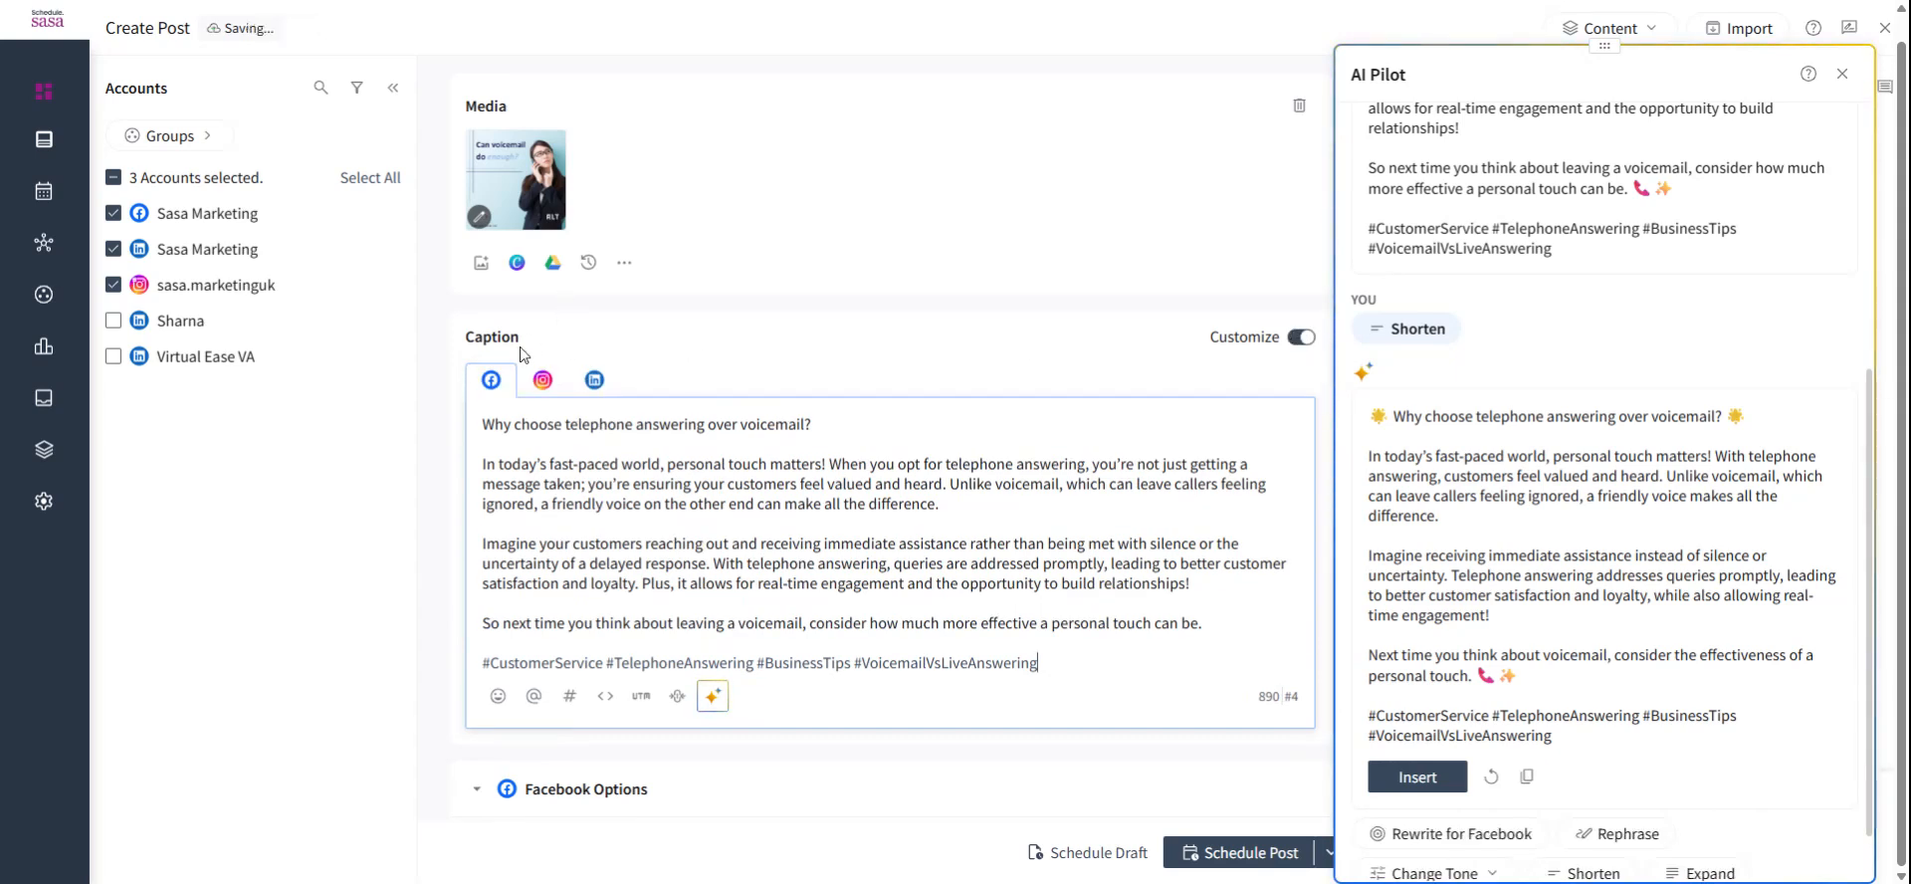
pyautogui.click(543, 379)
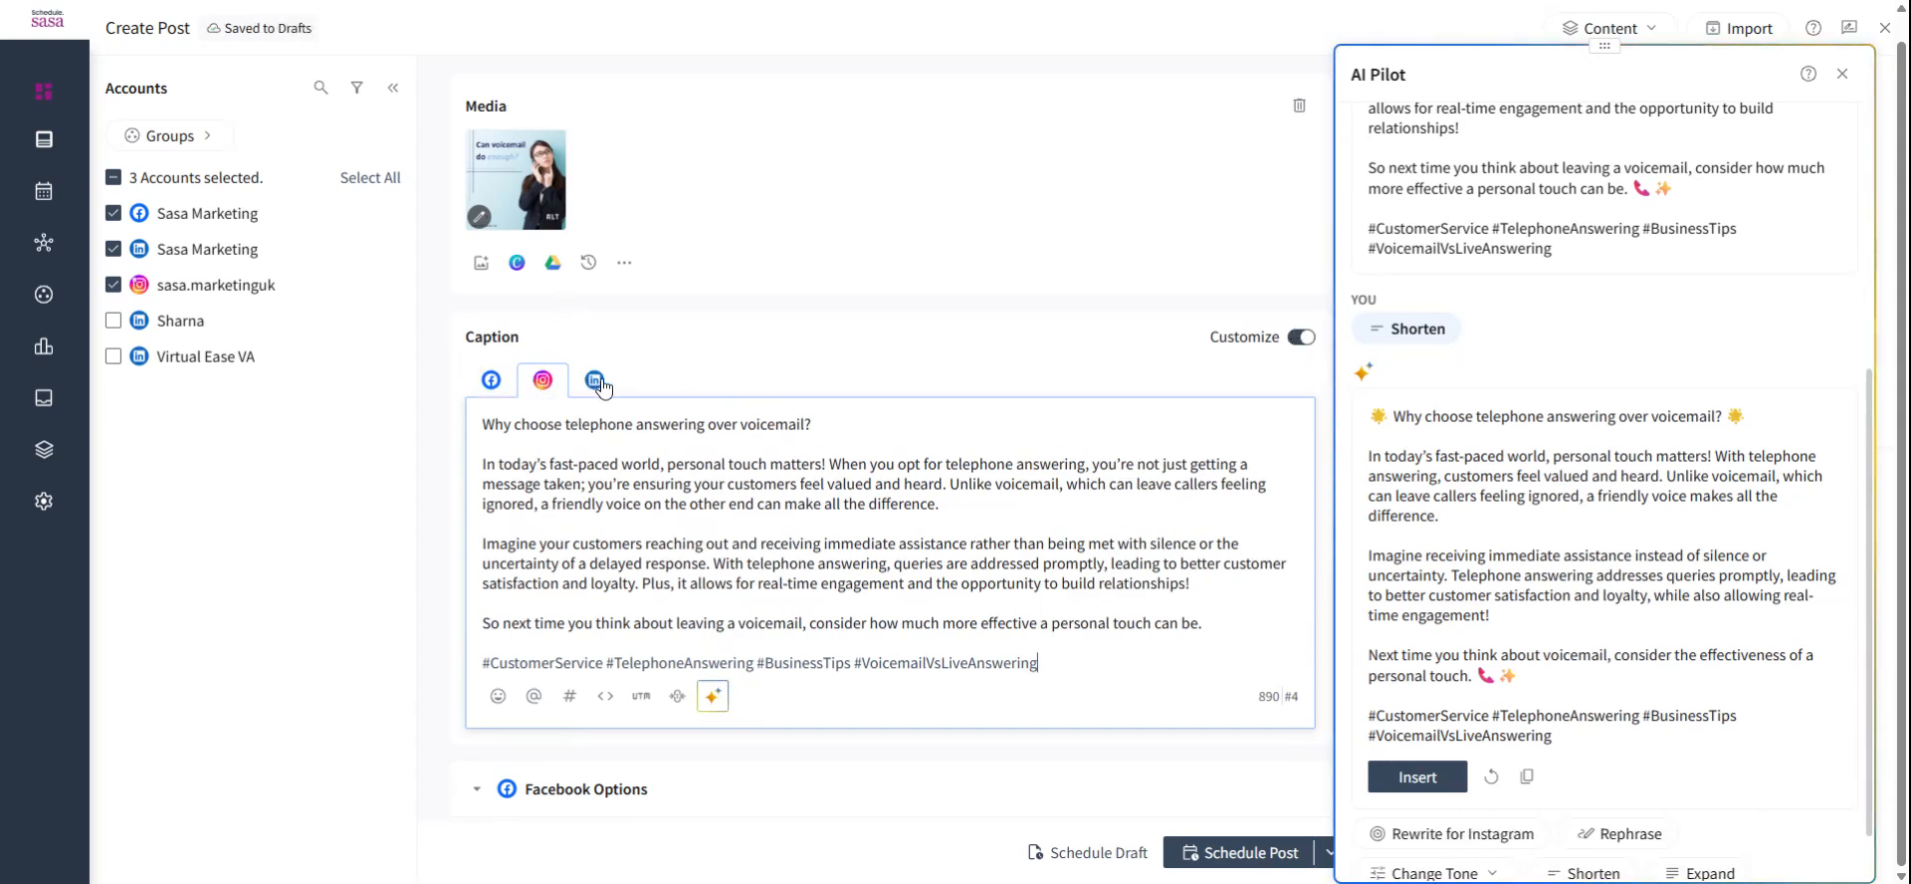
pyautogui.click(497, 382)
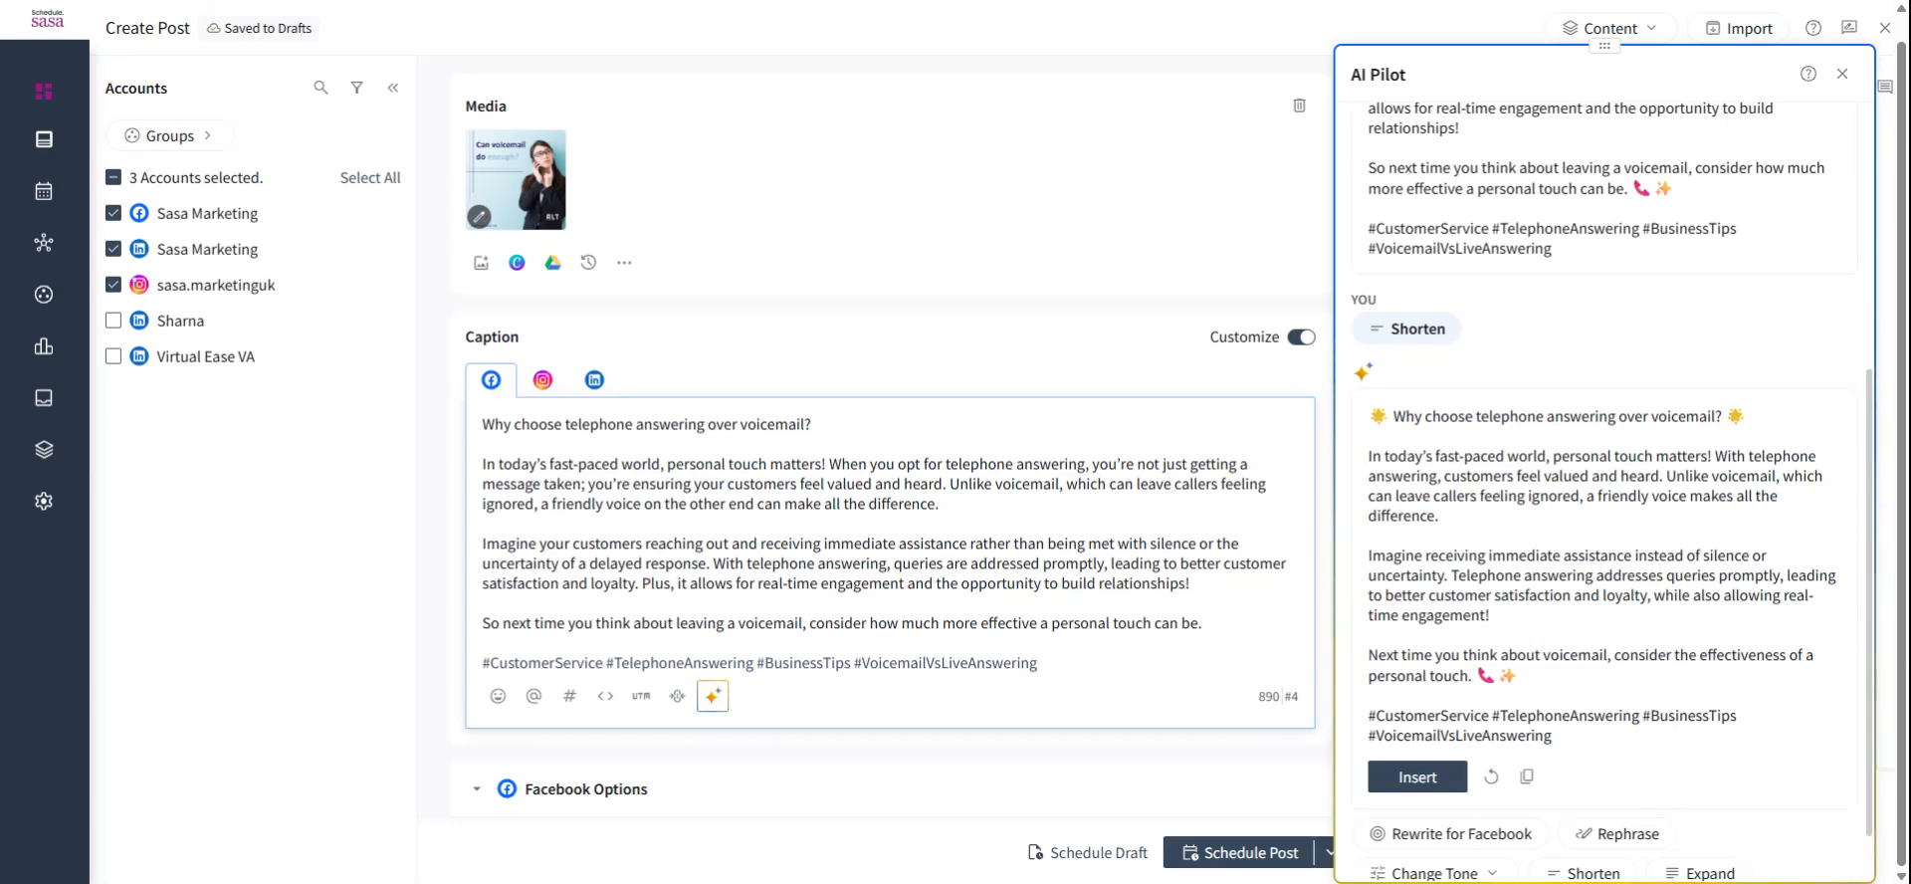
# Step: Replace the Facebook caption with AI Pilot's Rewrite for Facebook version
pyautogui.scroll(-2, 1398, 450)
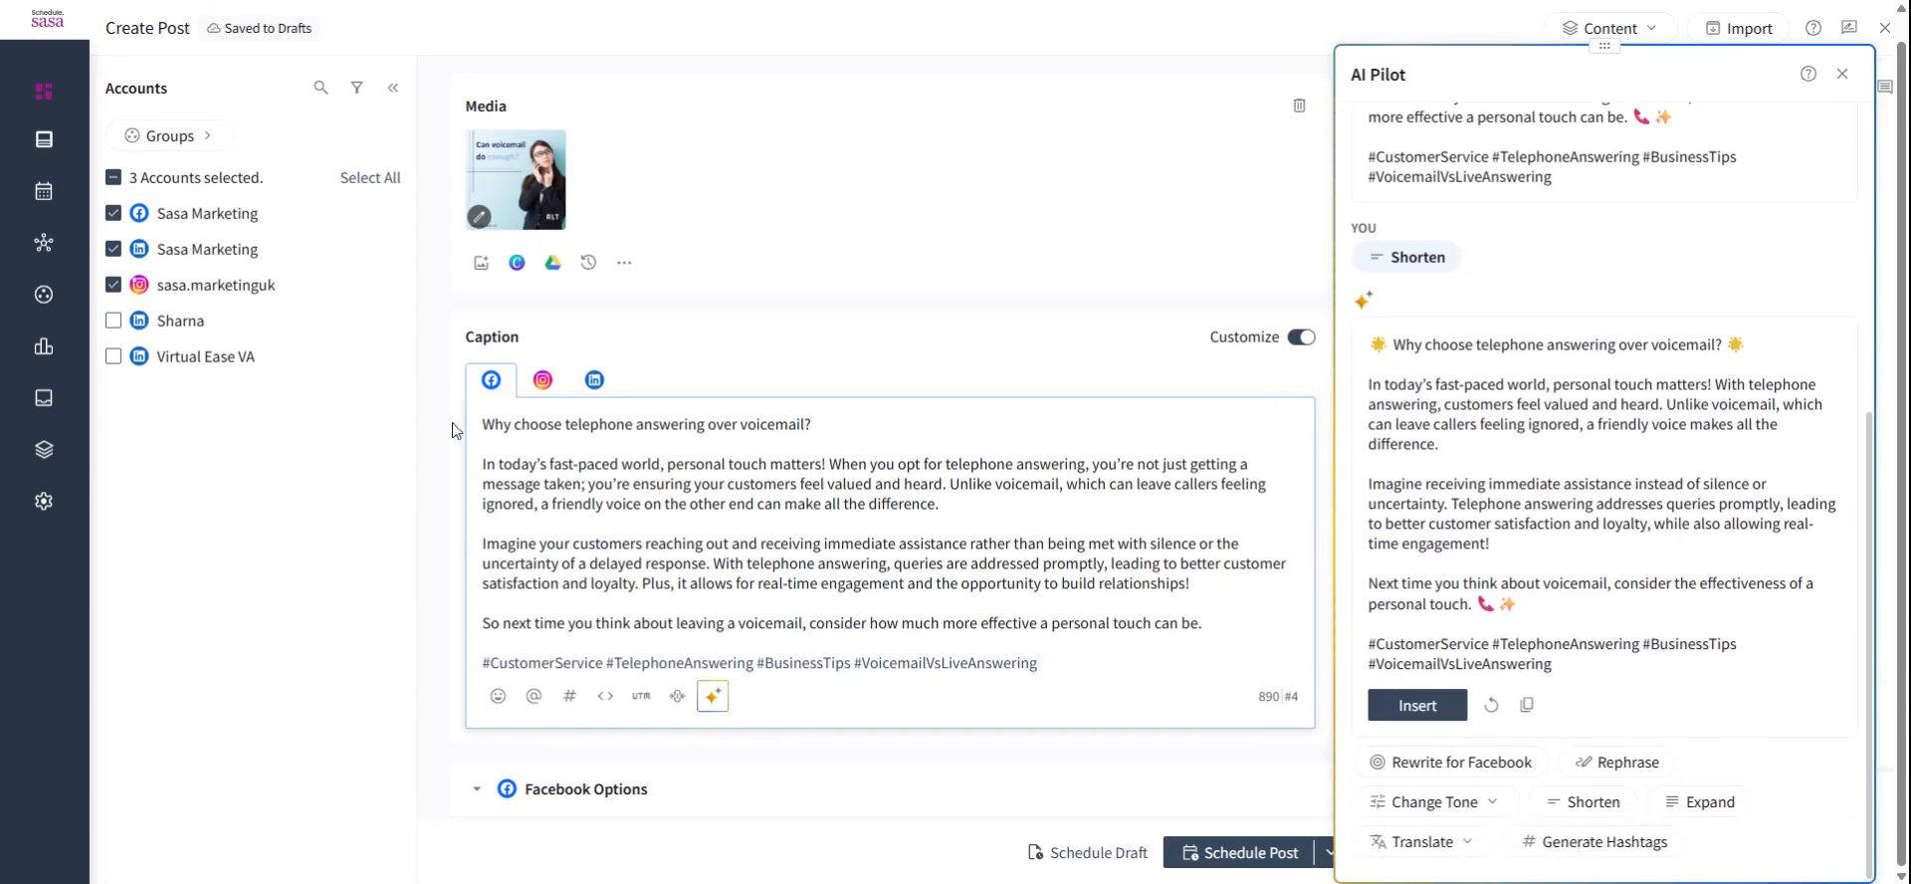
pyautogui.moveTo(482, 424); pyautogui.dragTo(1038, 663)
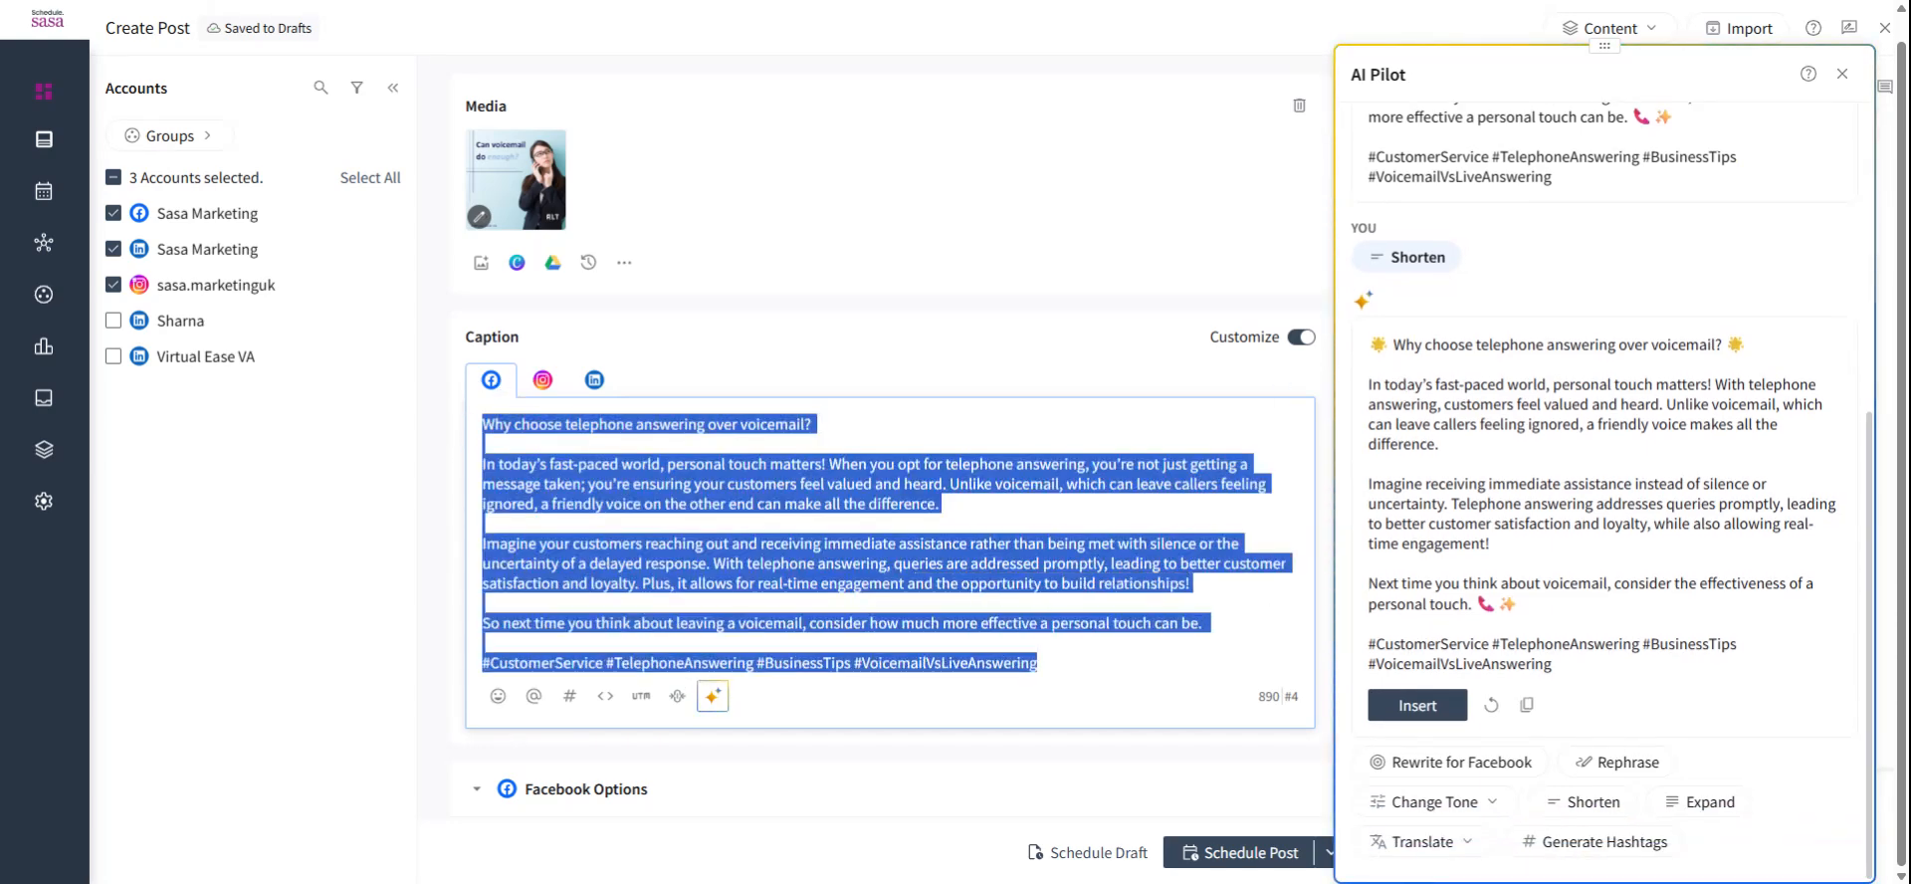
pyautogui.press('BackSpace')
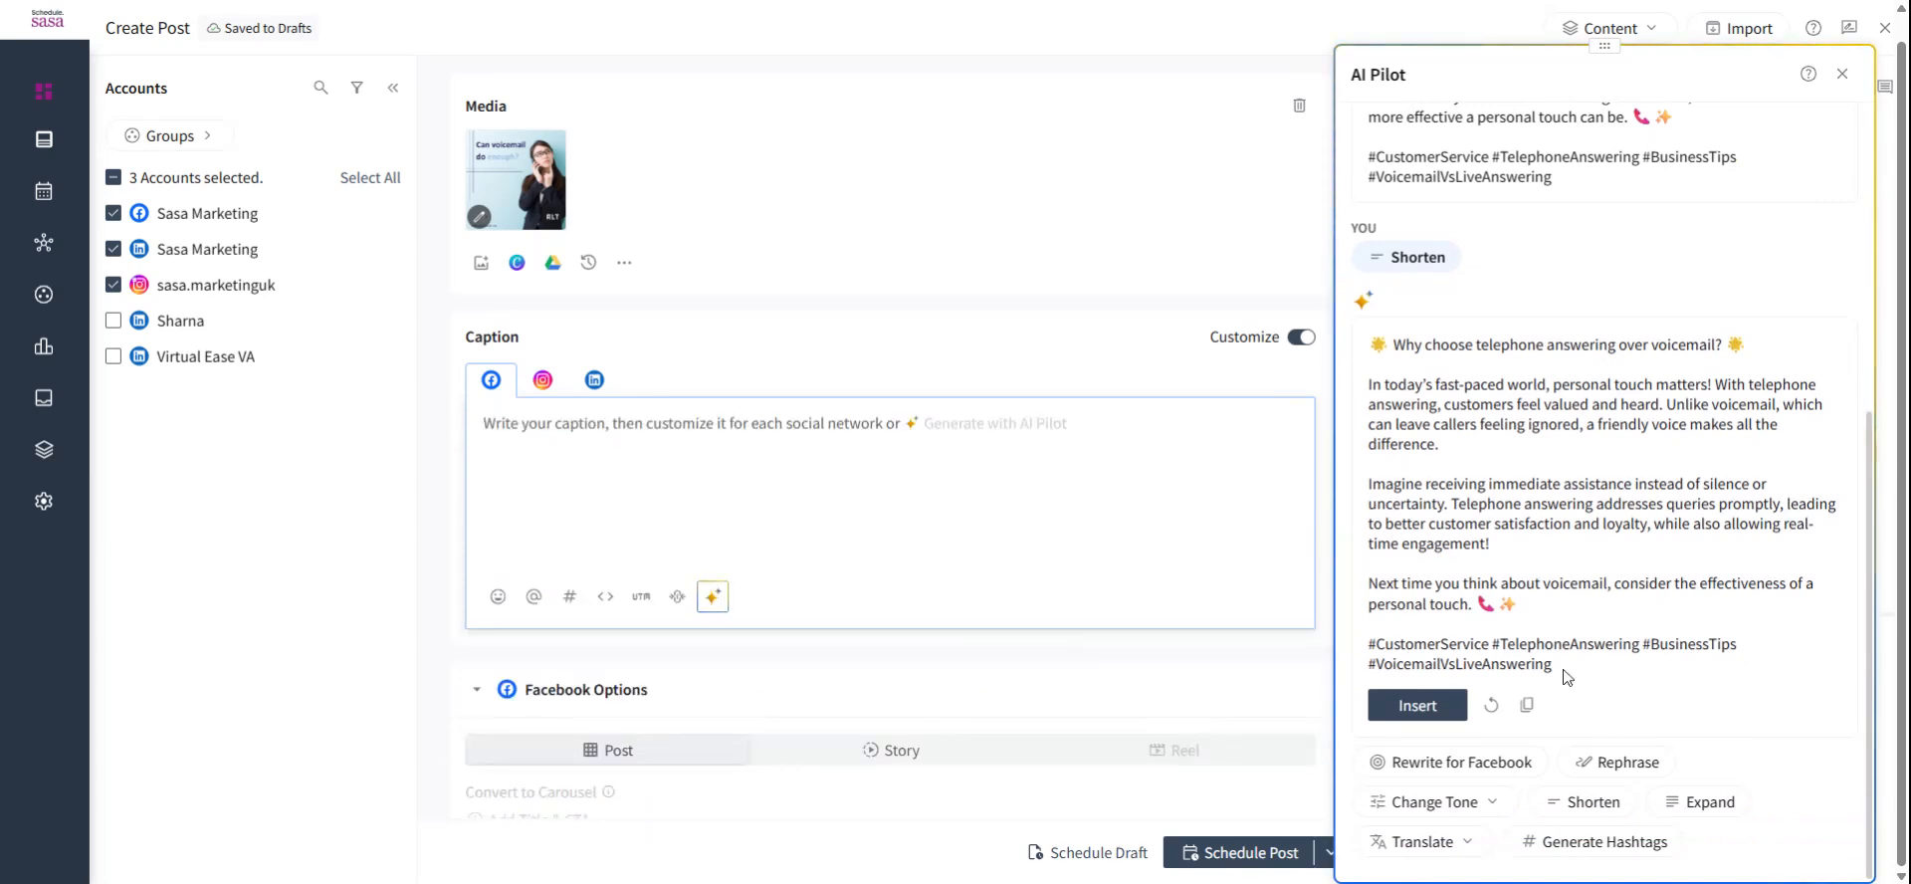
pyautogui.moveTo(1551, 664); pyautogui.dragTo(1491, 505)
pyautogui.click(1649, 679)
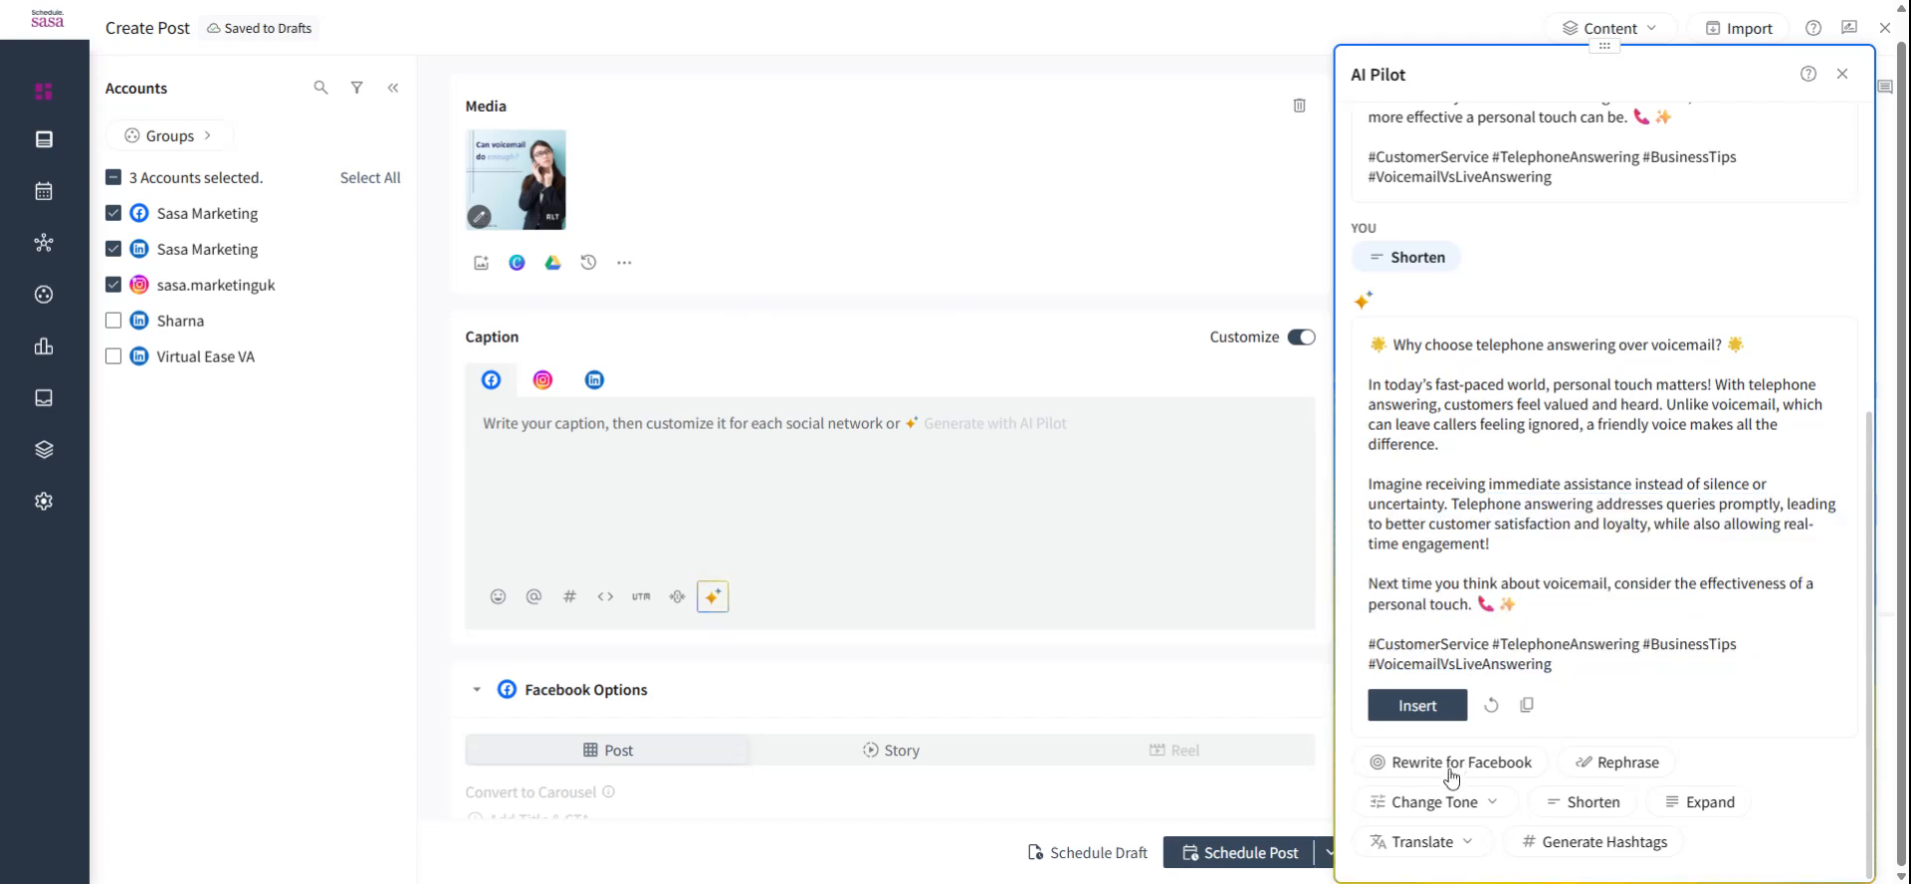
pyautogui.click(1452, 762)
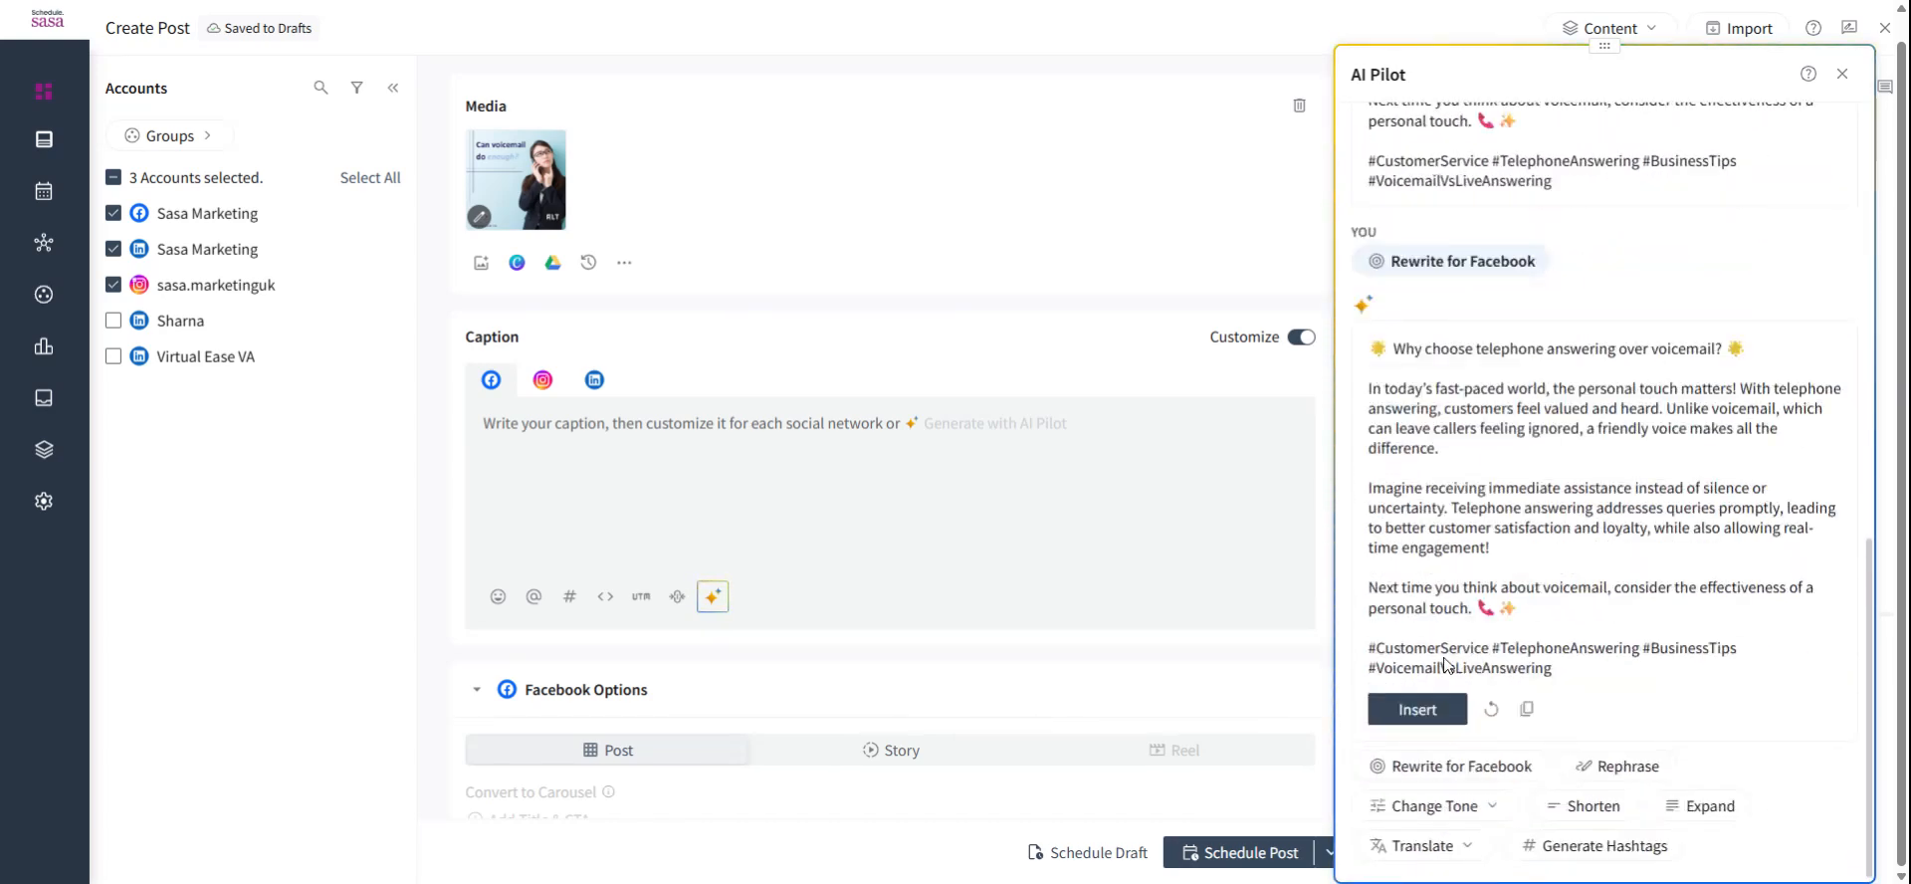
pyautogui.click(1413, 708)
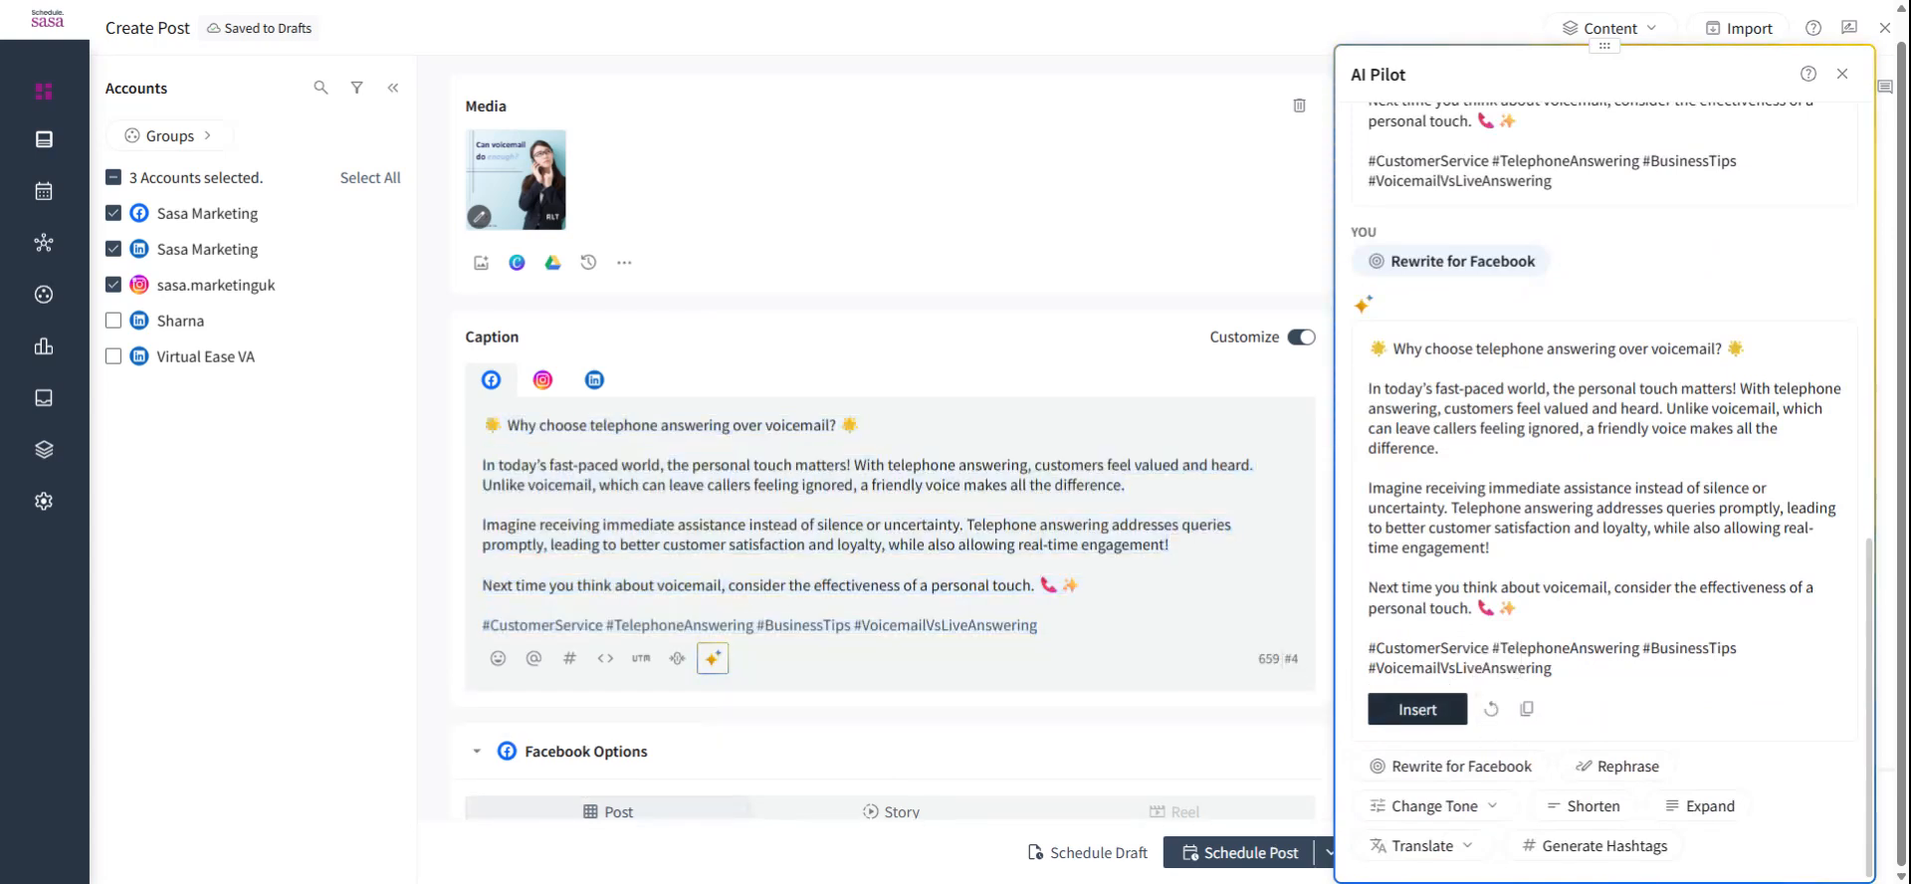
# Step: Remove all emojis from the heading and closing sentence of the Facebook caption
pyautogui.press('BackSpace')
pyautogui.press('BackSpace')
pyautogui.press('BackSpace')
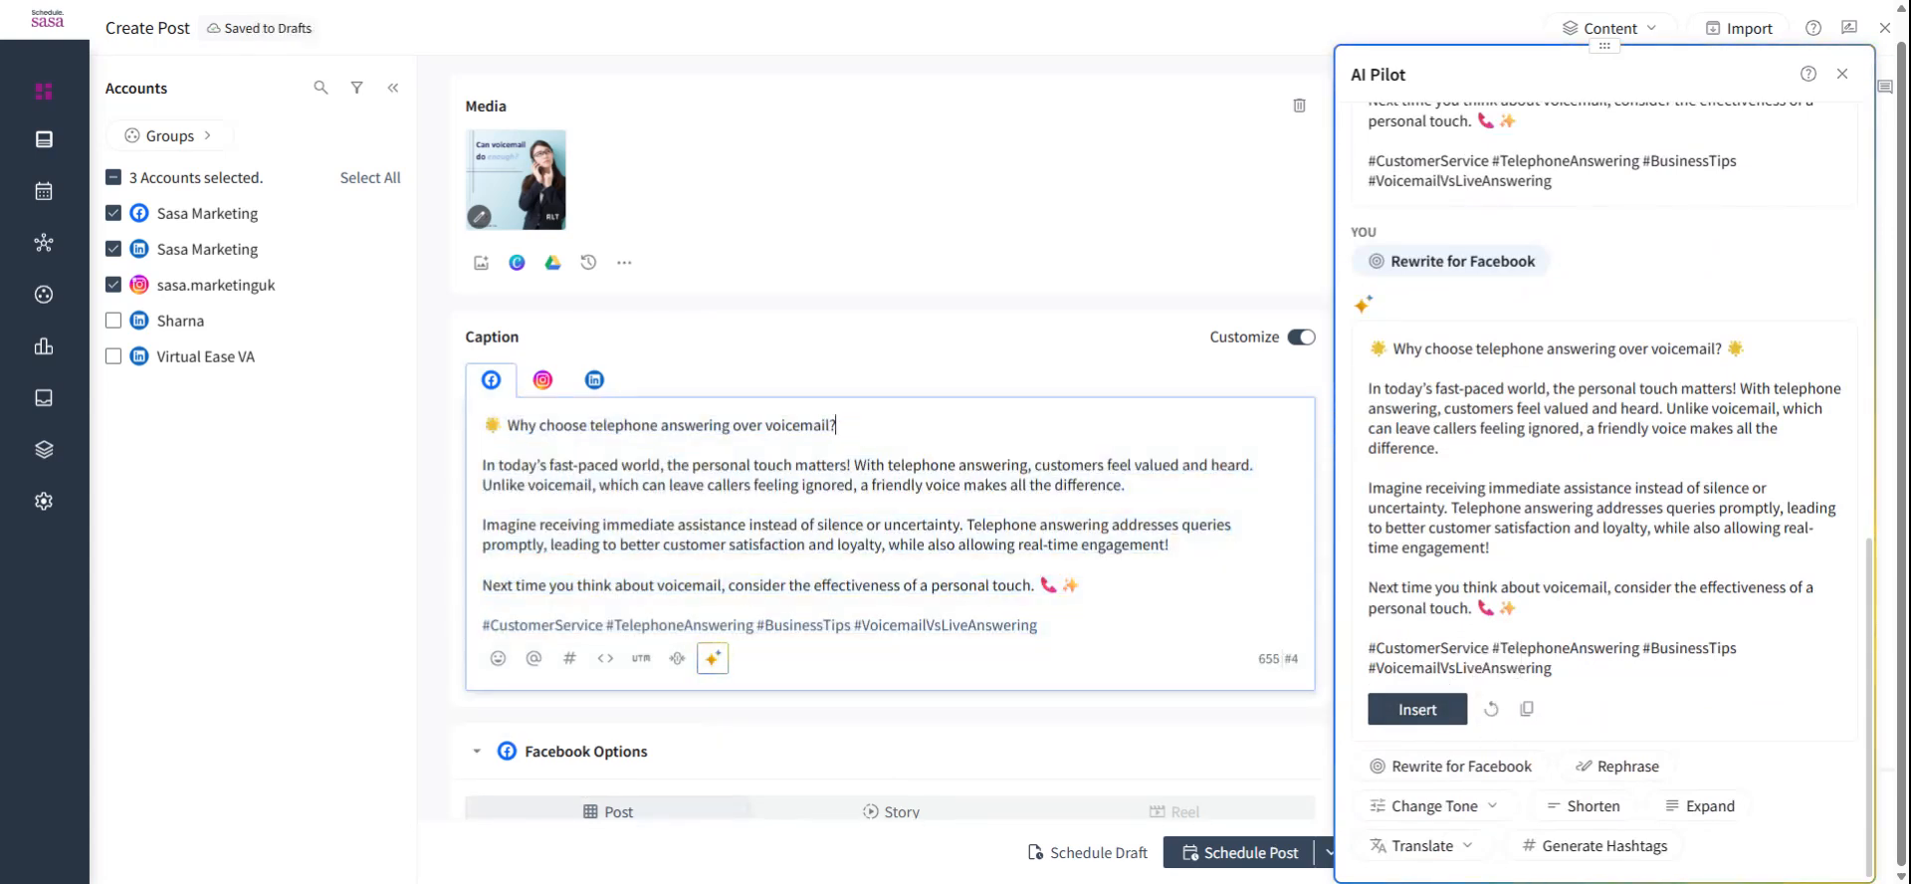
pyautogui.click(504, 425)
pyautogui.press('BackSpace')
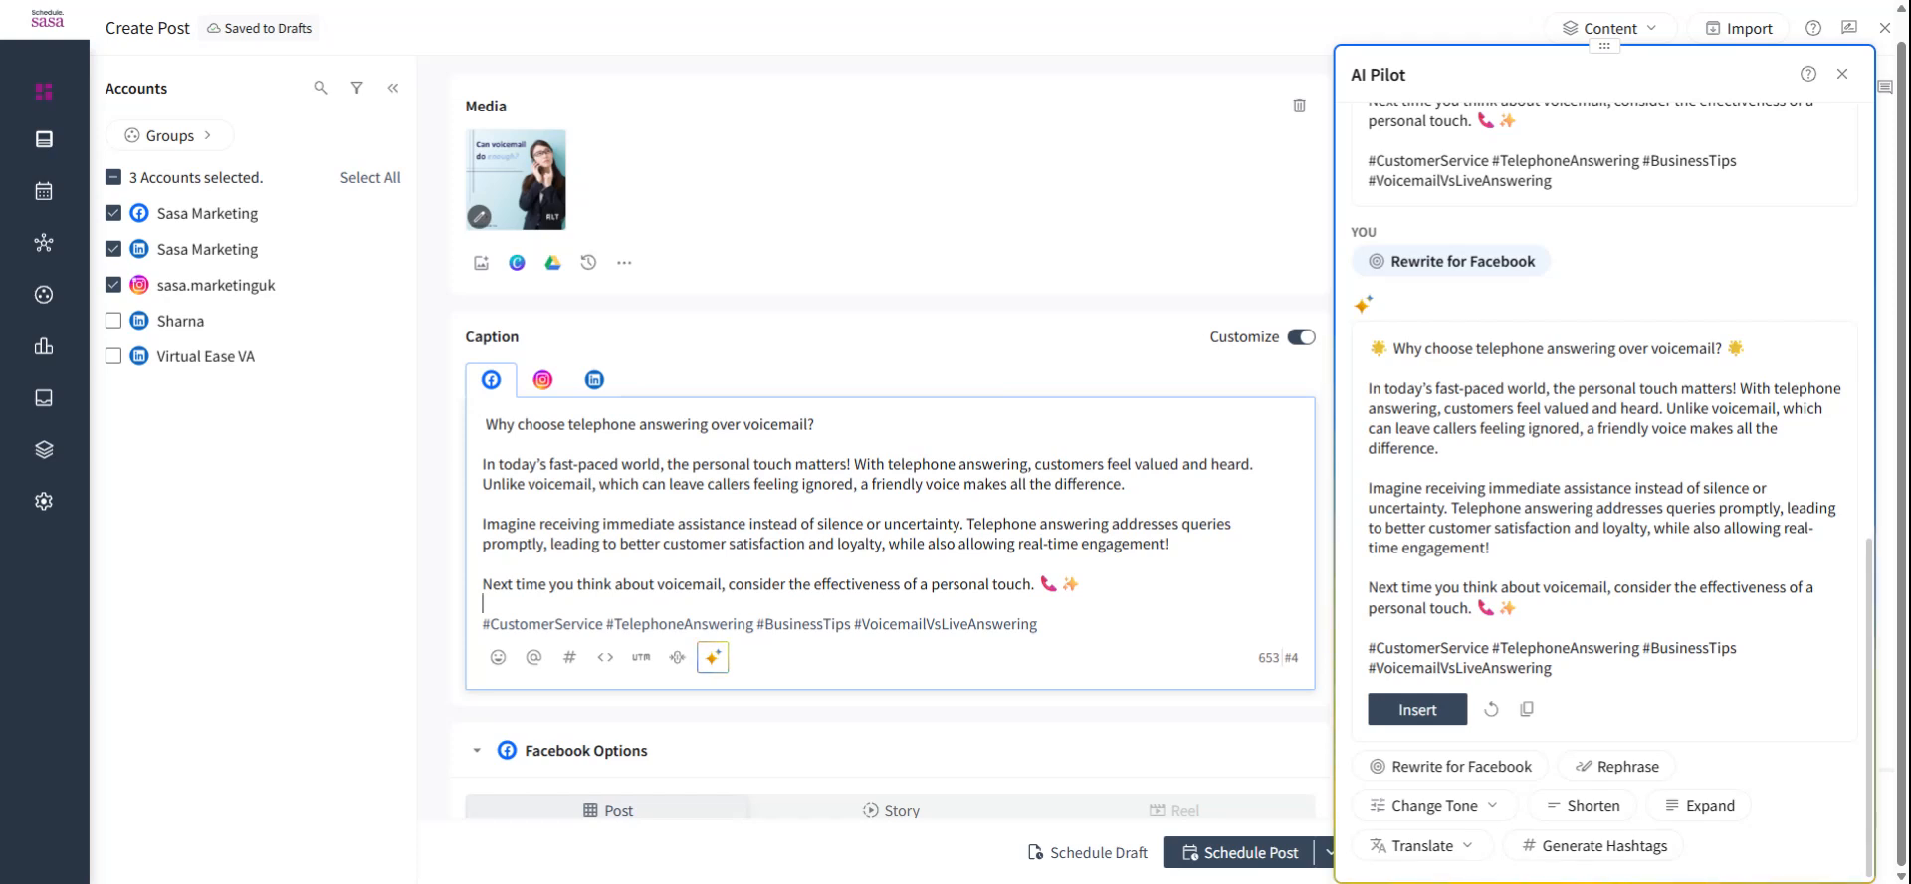
pyautogui.click(1080, 584)
pyautogui.press('BackSpace')
pyautogui.press('BackSpace')
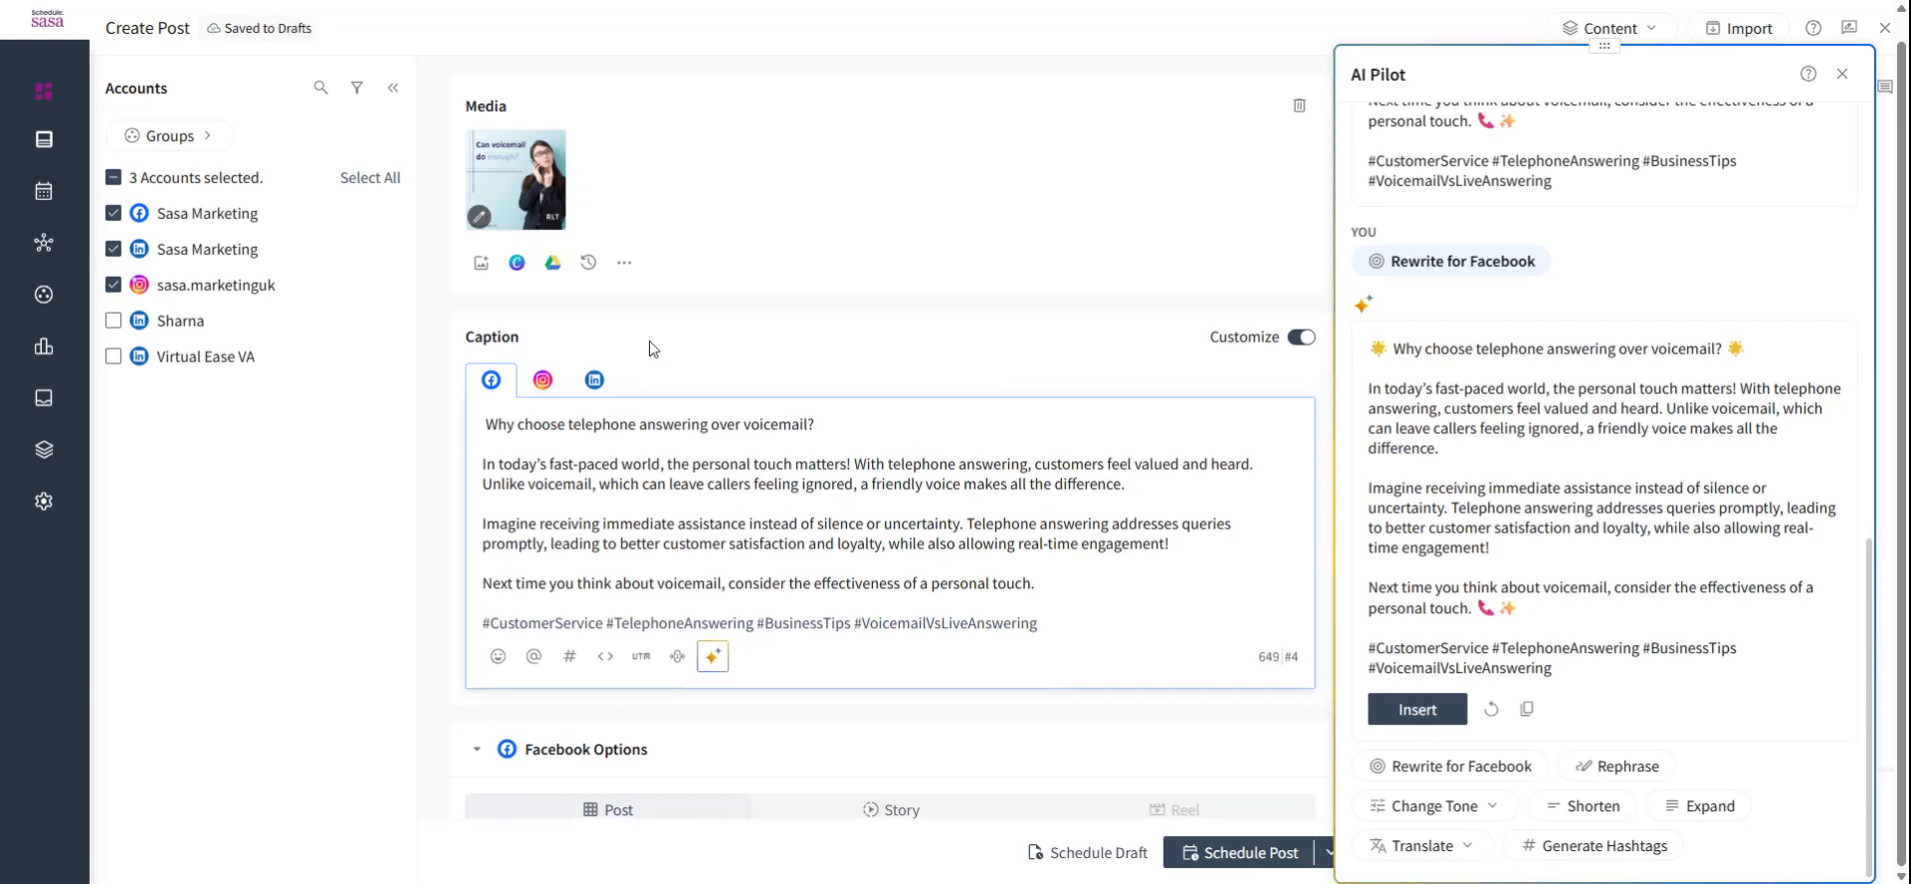
# Step: Replace the Instagram caption with AI Pilot's Rewrite for Instagram version, deleting the original text
pyautogui.click(545, 380)
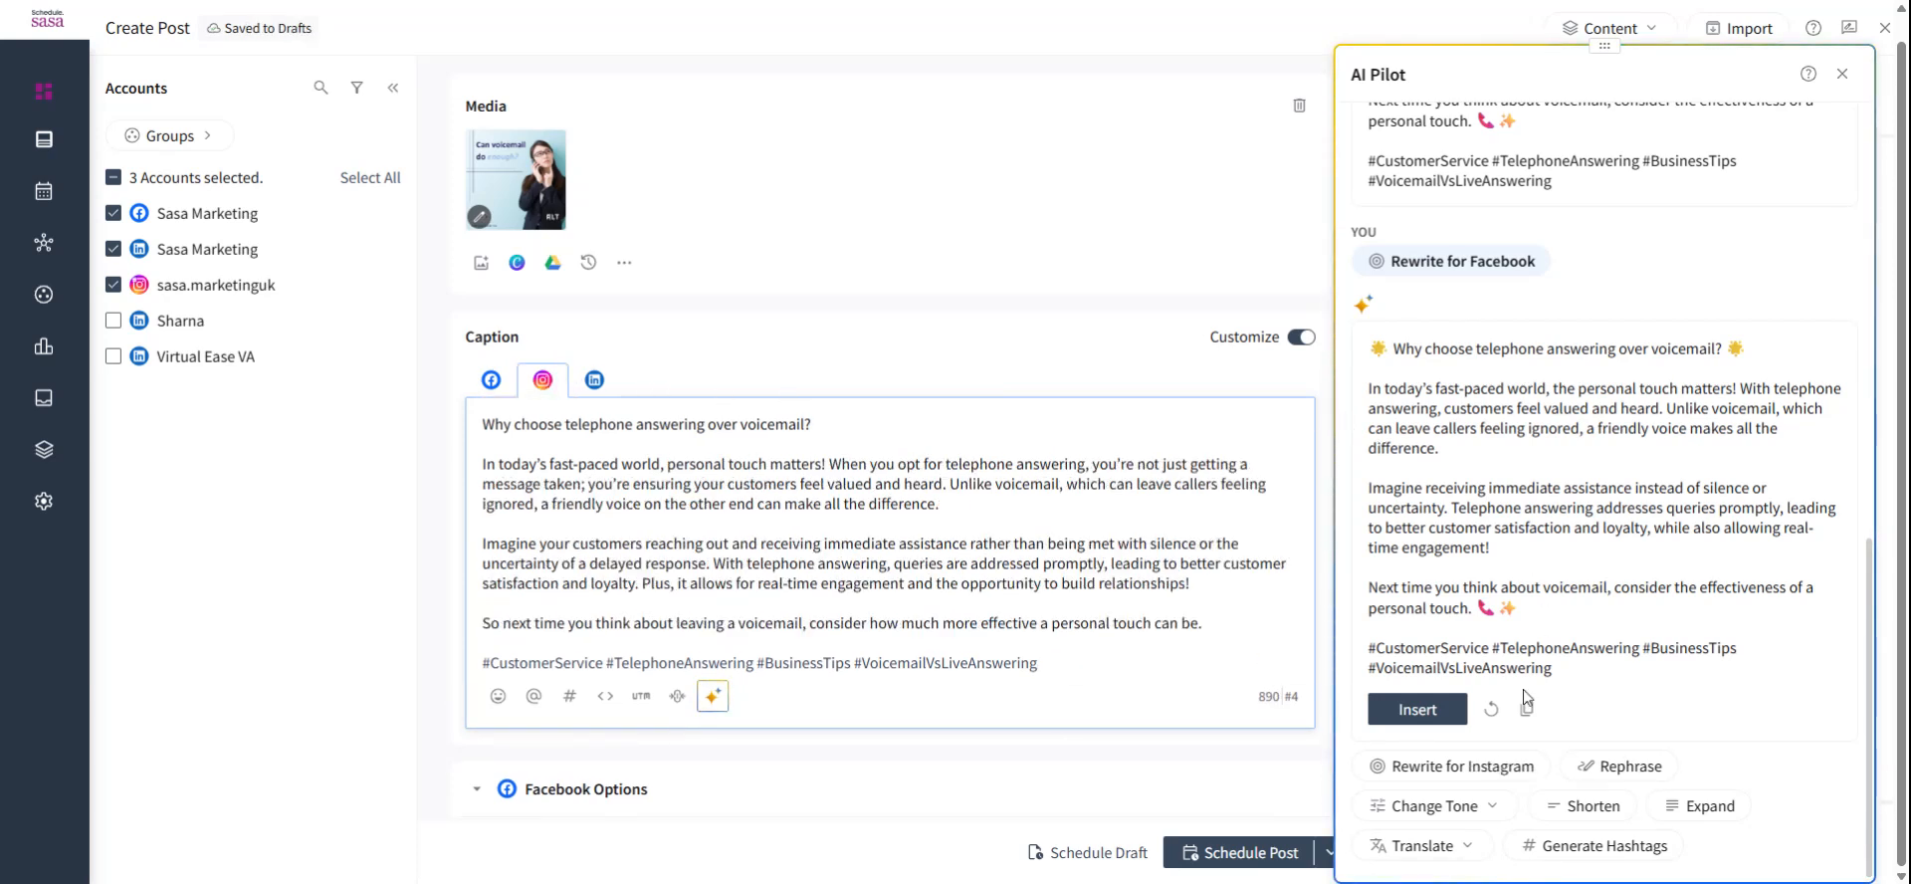
pyautogui.click(1453, 766)
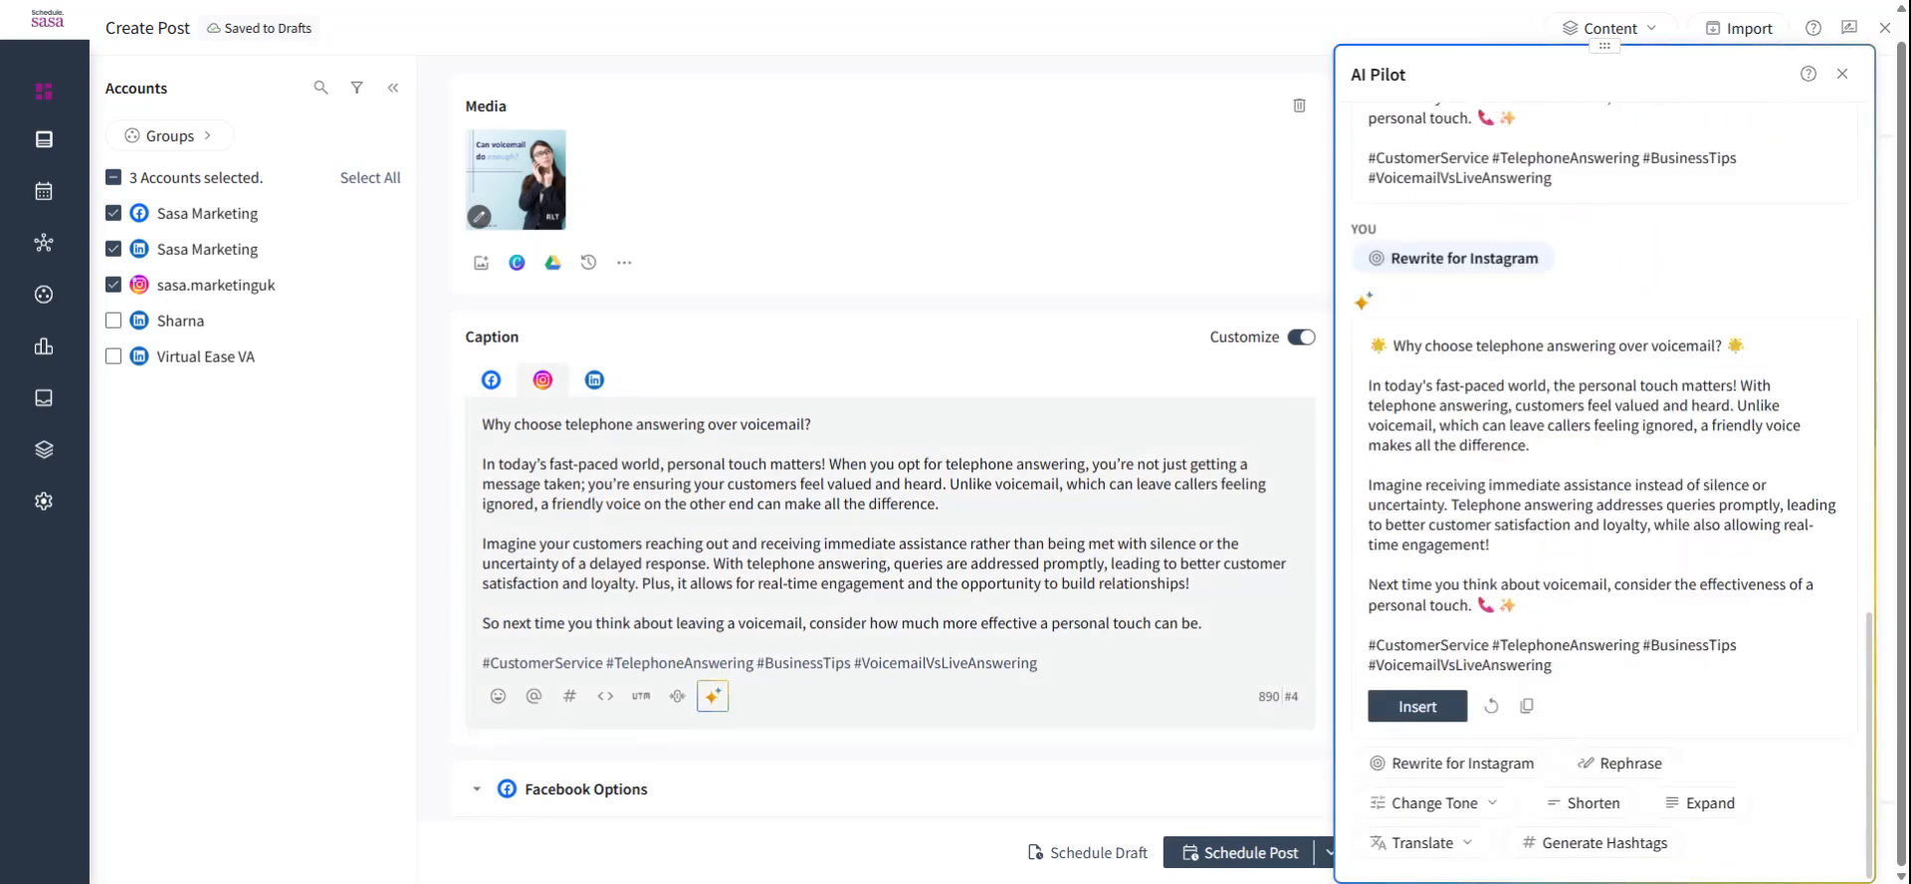
pyautogui.click(1448, 704)
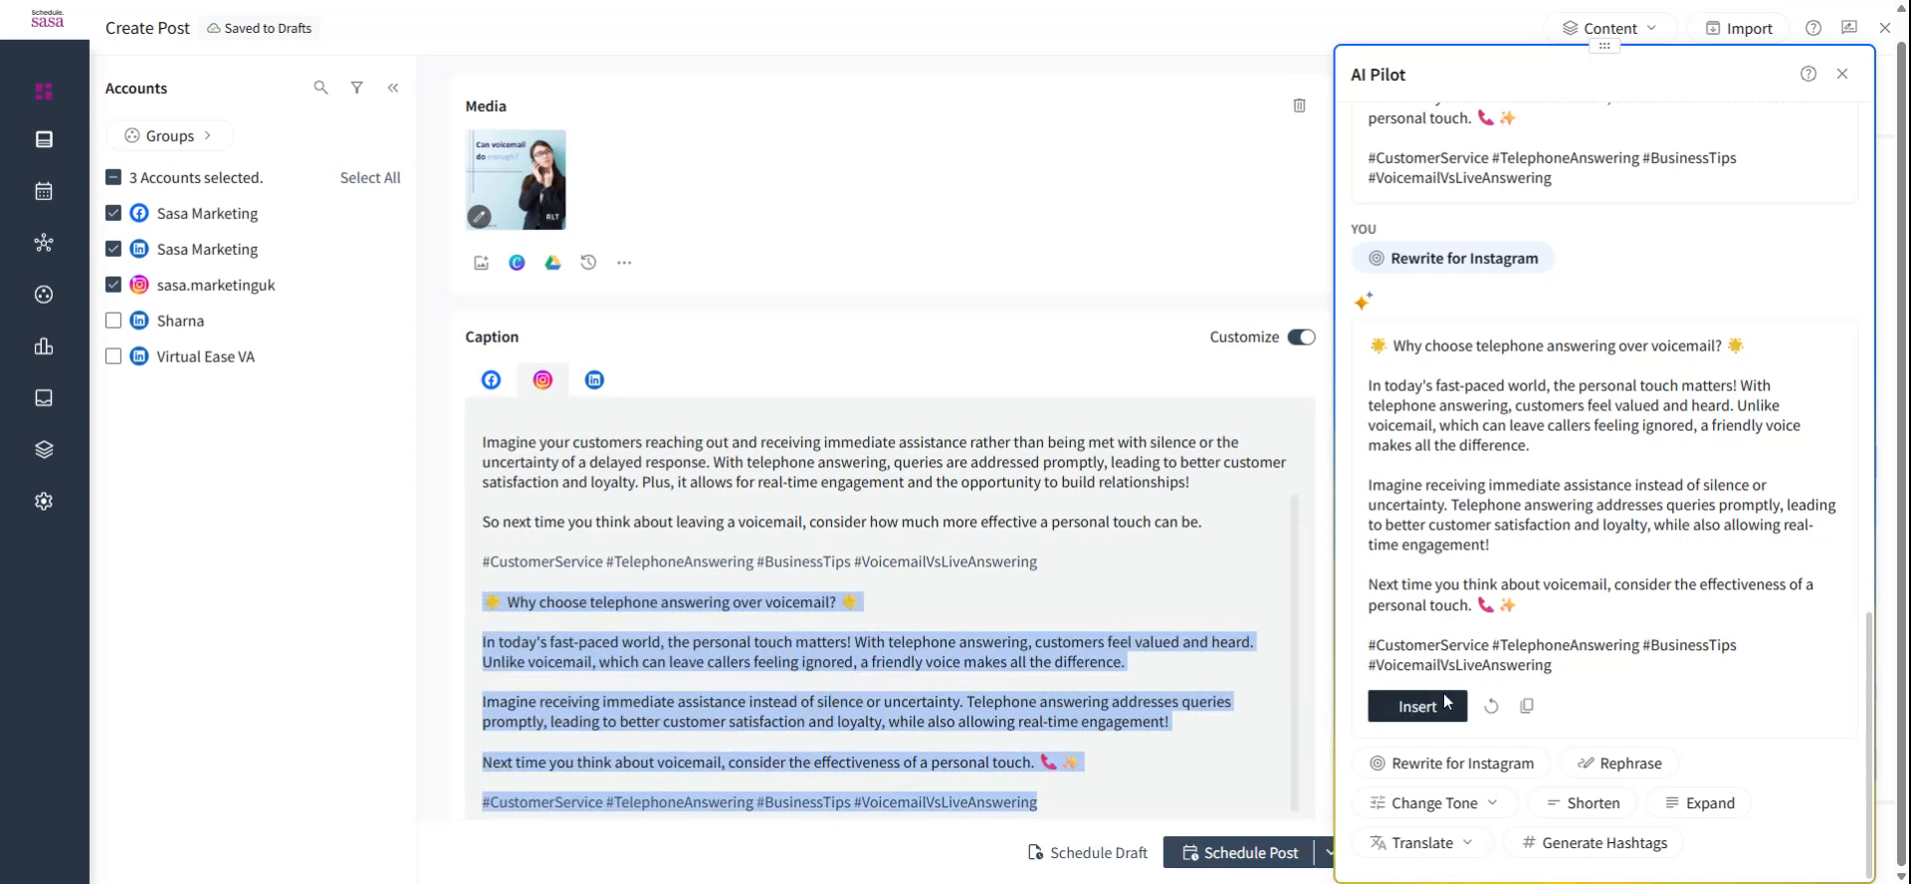
pyautogui.moveTo(1040, 562); pyautogui.dragTo(412, 376)
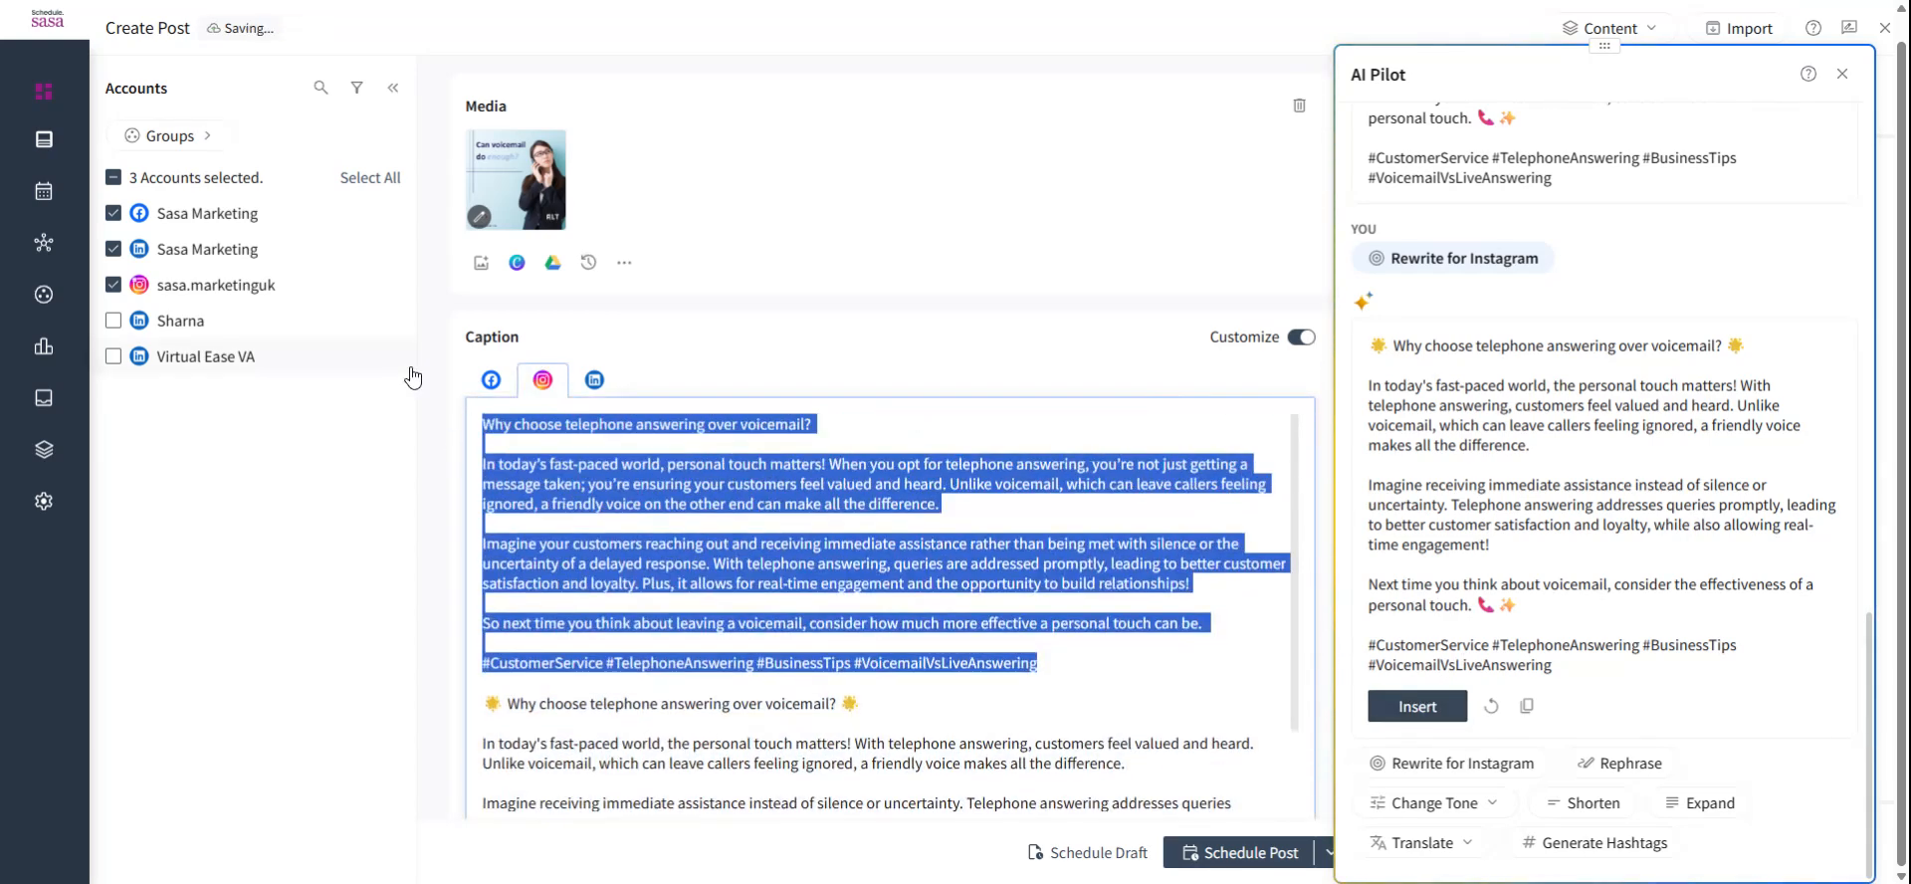
pyautogui.press('BackSpace')
# Step: Remove the leading blank line and all emojis from the Instagram caption
pyautogui.press('Delete')
pyautogui.press('Delete')
pyautogui.press('Delete')
pyautogui.press('Delete')
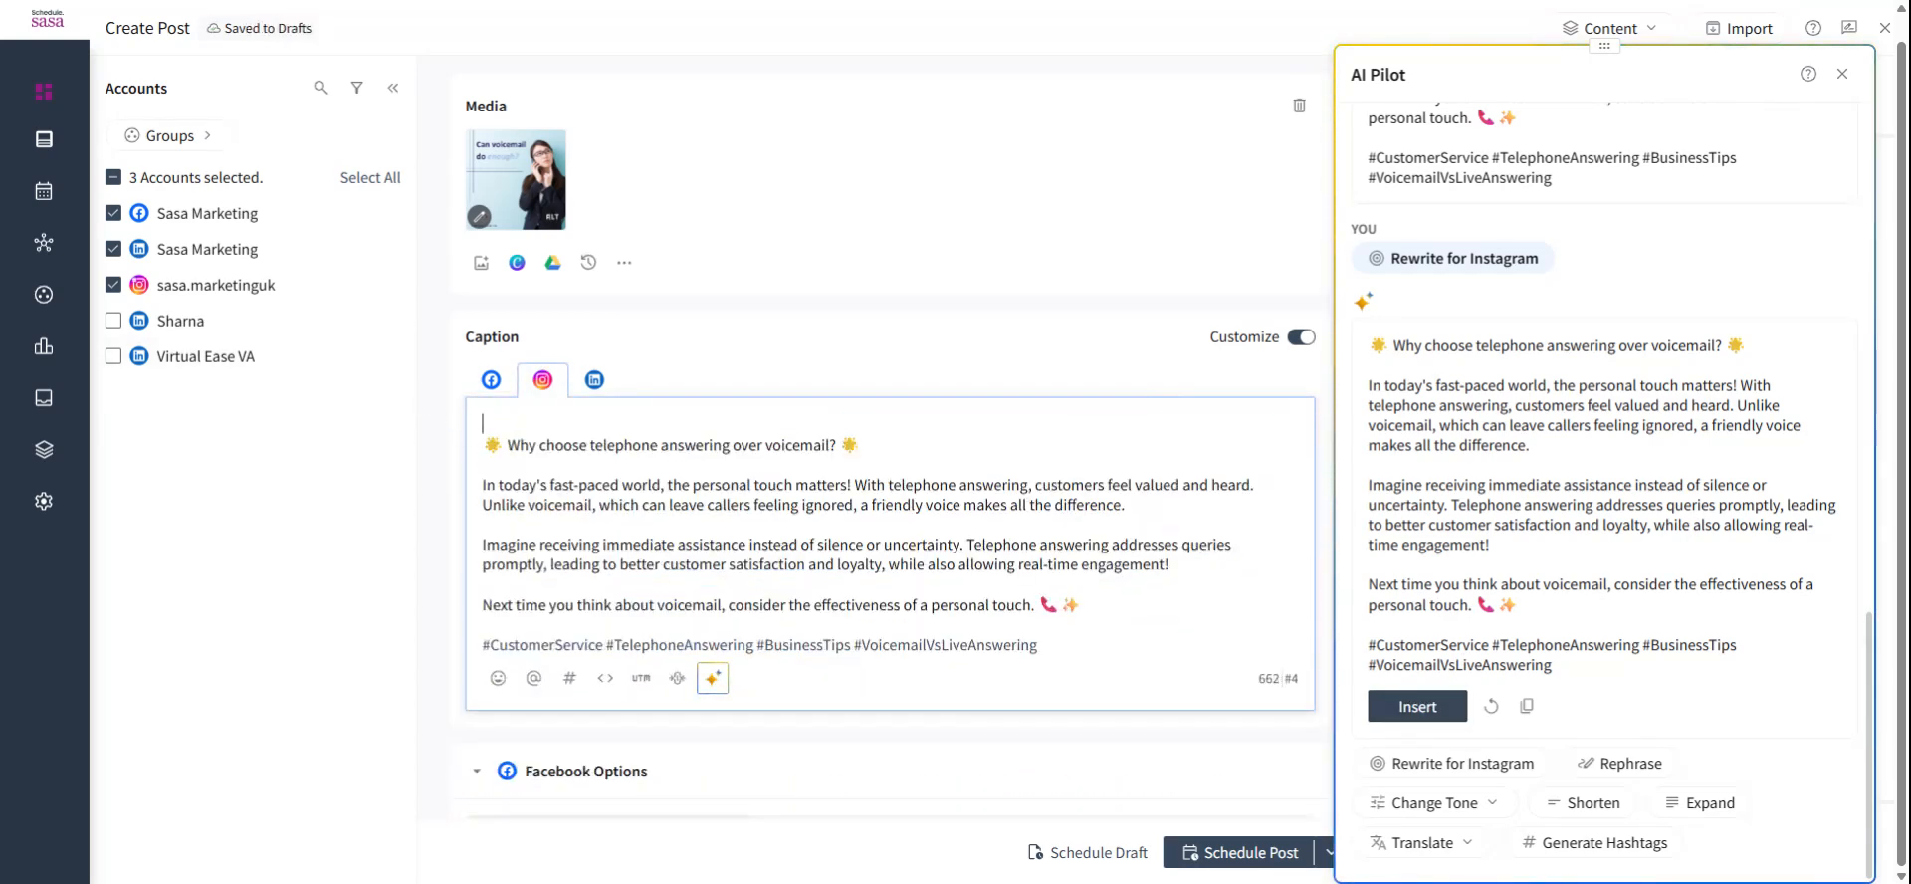
pyautogui.press('End')
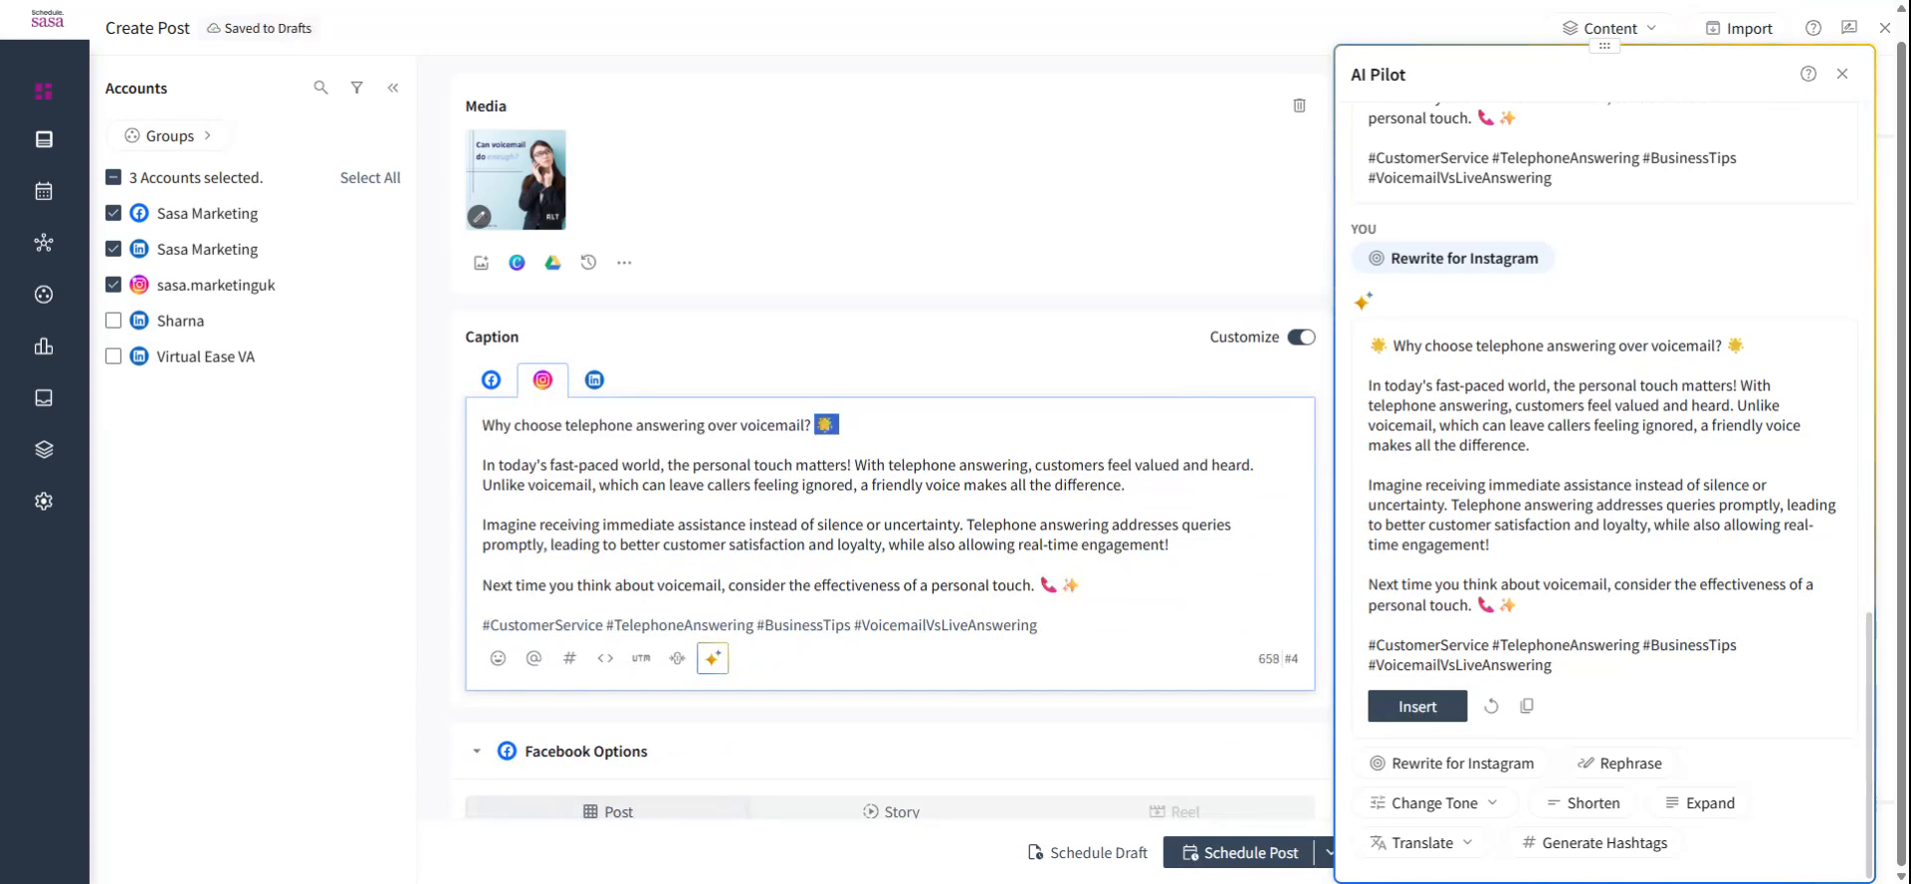
pyautogui.press('BackSpace')
pyautogui.press('BackSpace')
pyautogui.press('BackSpace')
pyautogui.press('BackSpace')
pyautogui.press('BackSpace')
pyautogui.press('BackSpace')
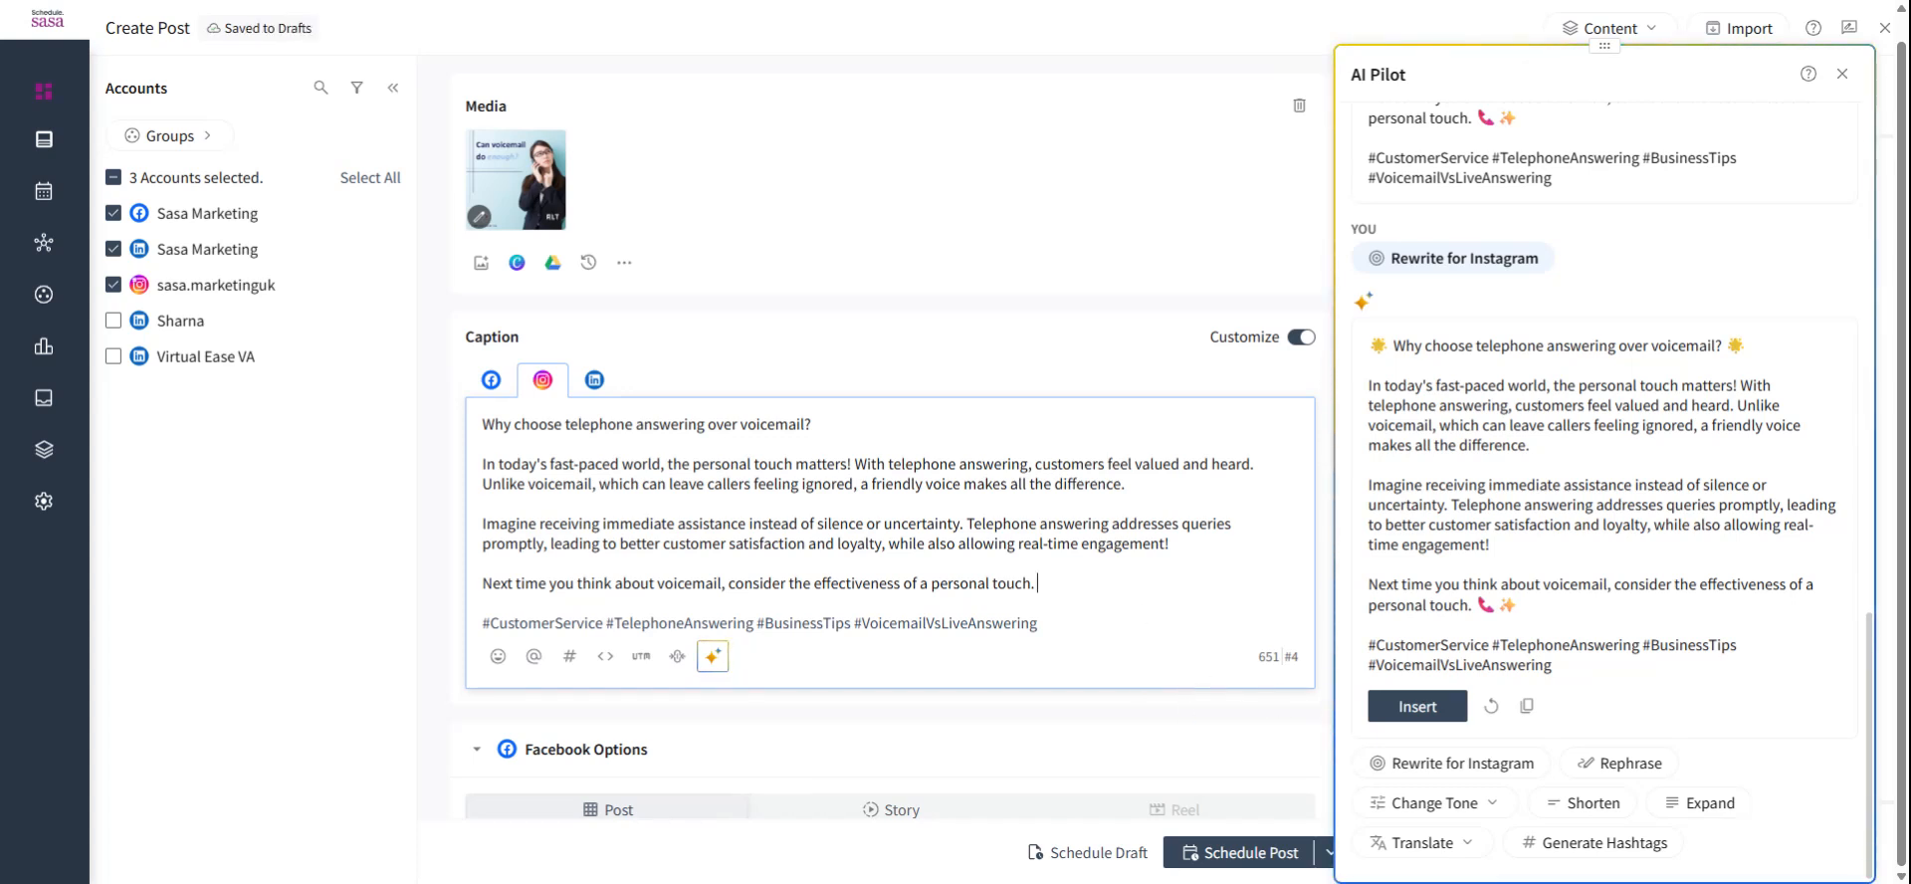
pyautogui.click(594, 379)
pyautogui.click(492, 379)
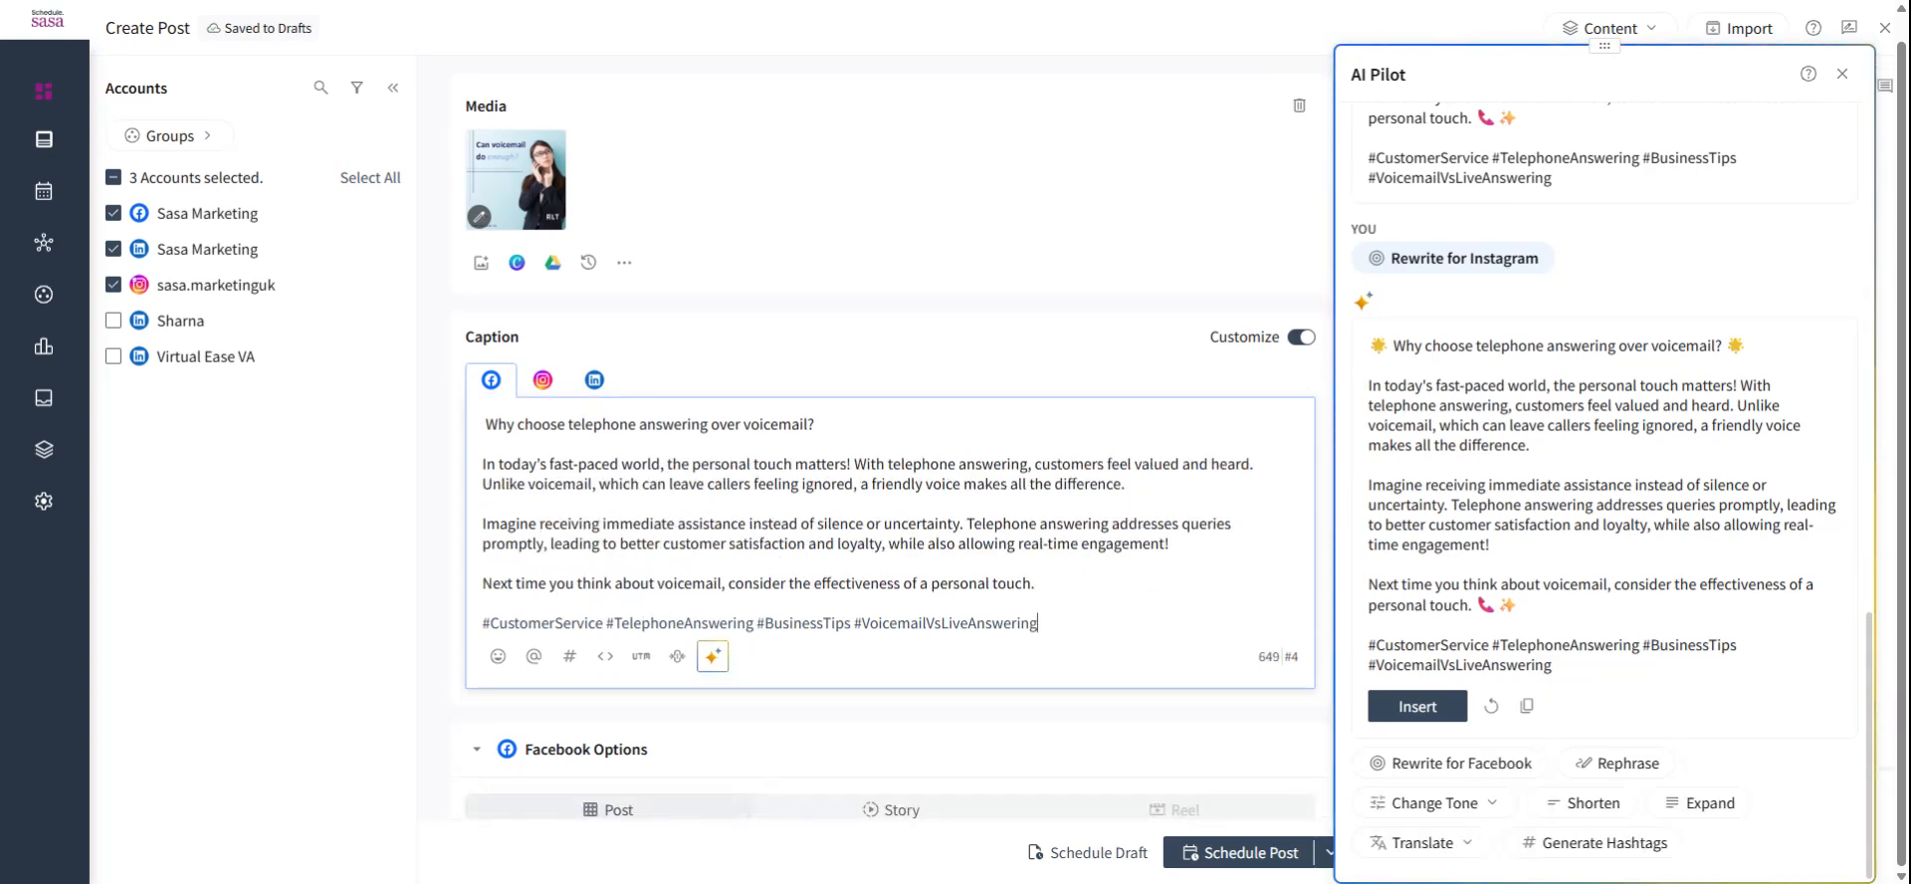
pyautogui.scroll(-5, 1024, 444)
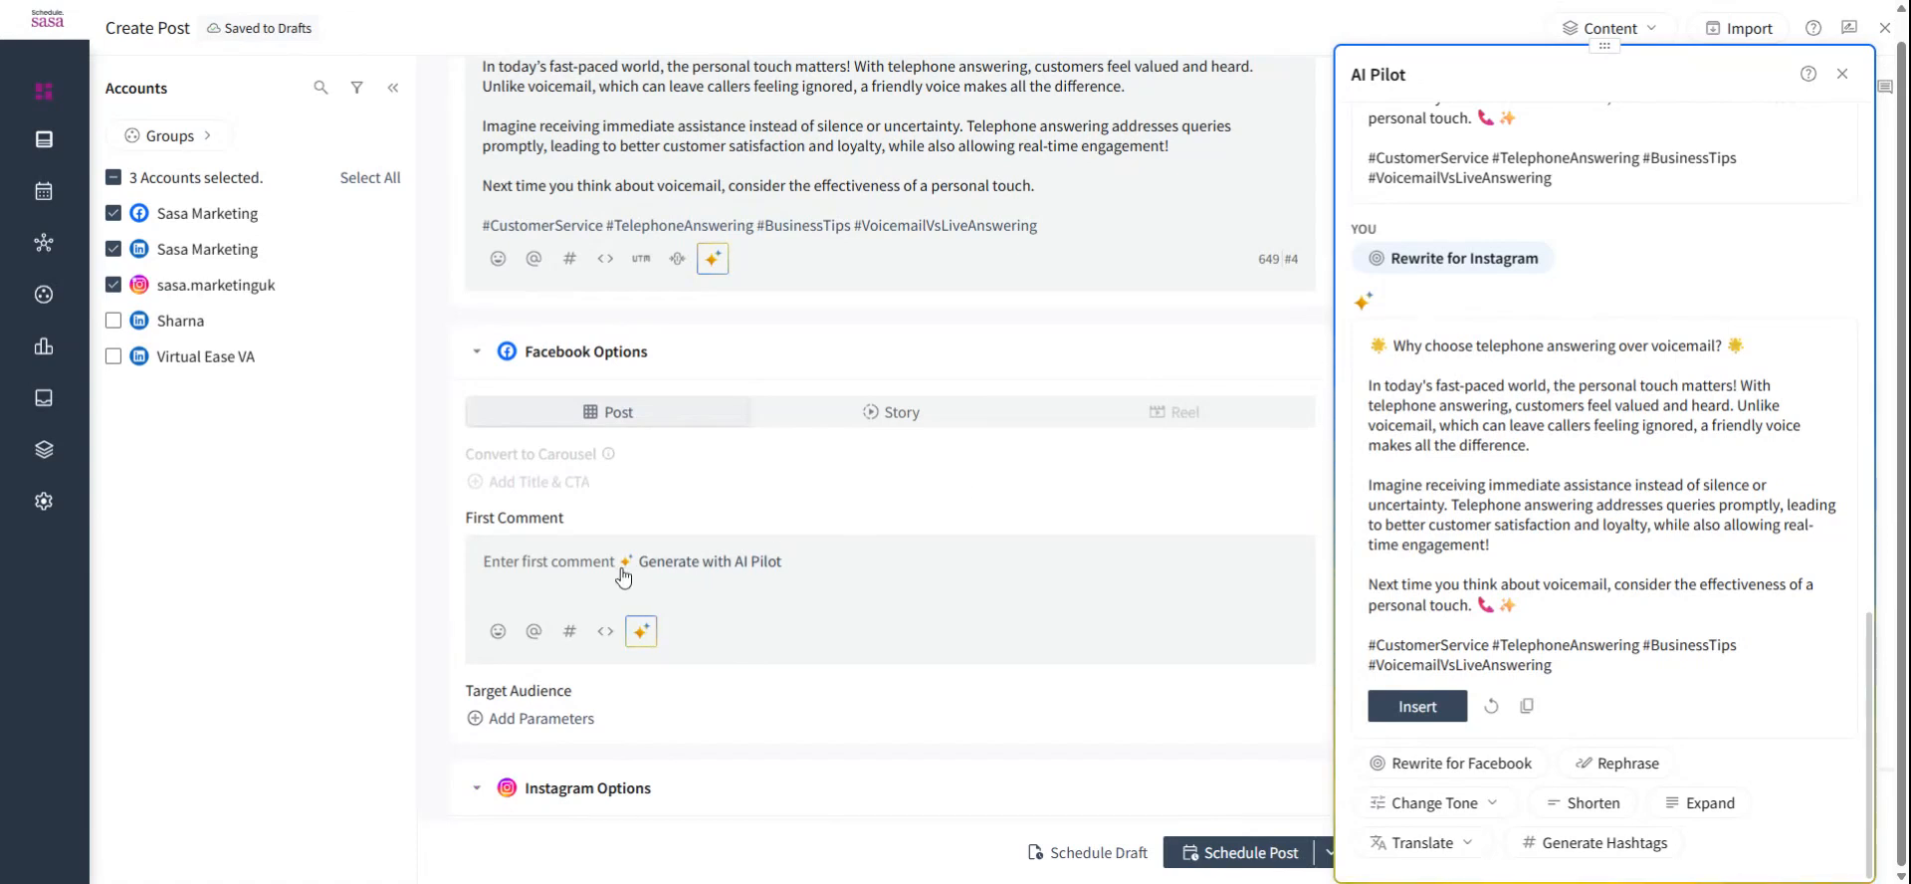
pyautogui.click(622, 572)
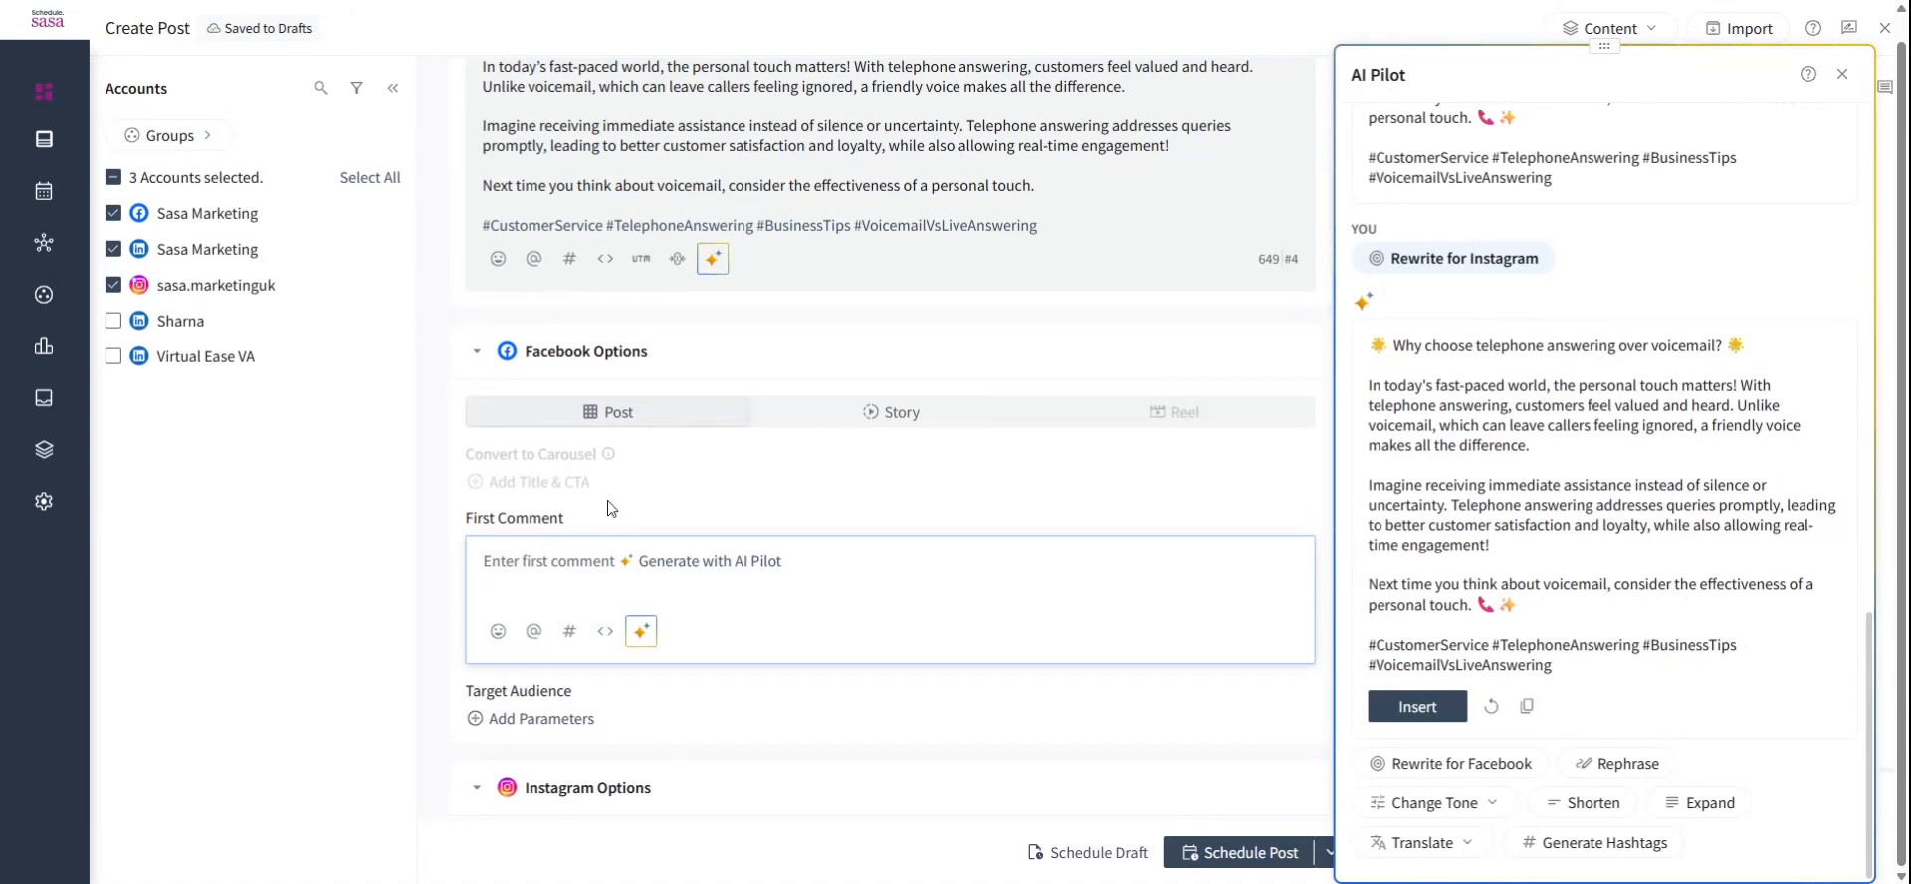
pyautogui.click(1188, 2)
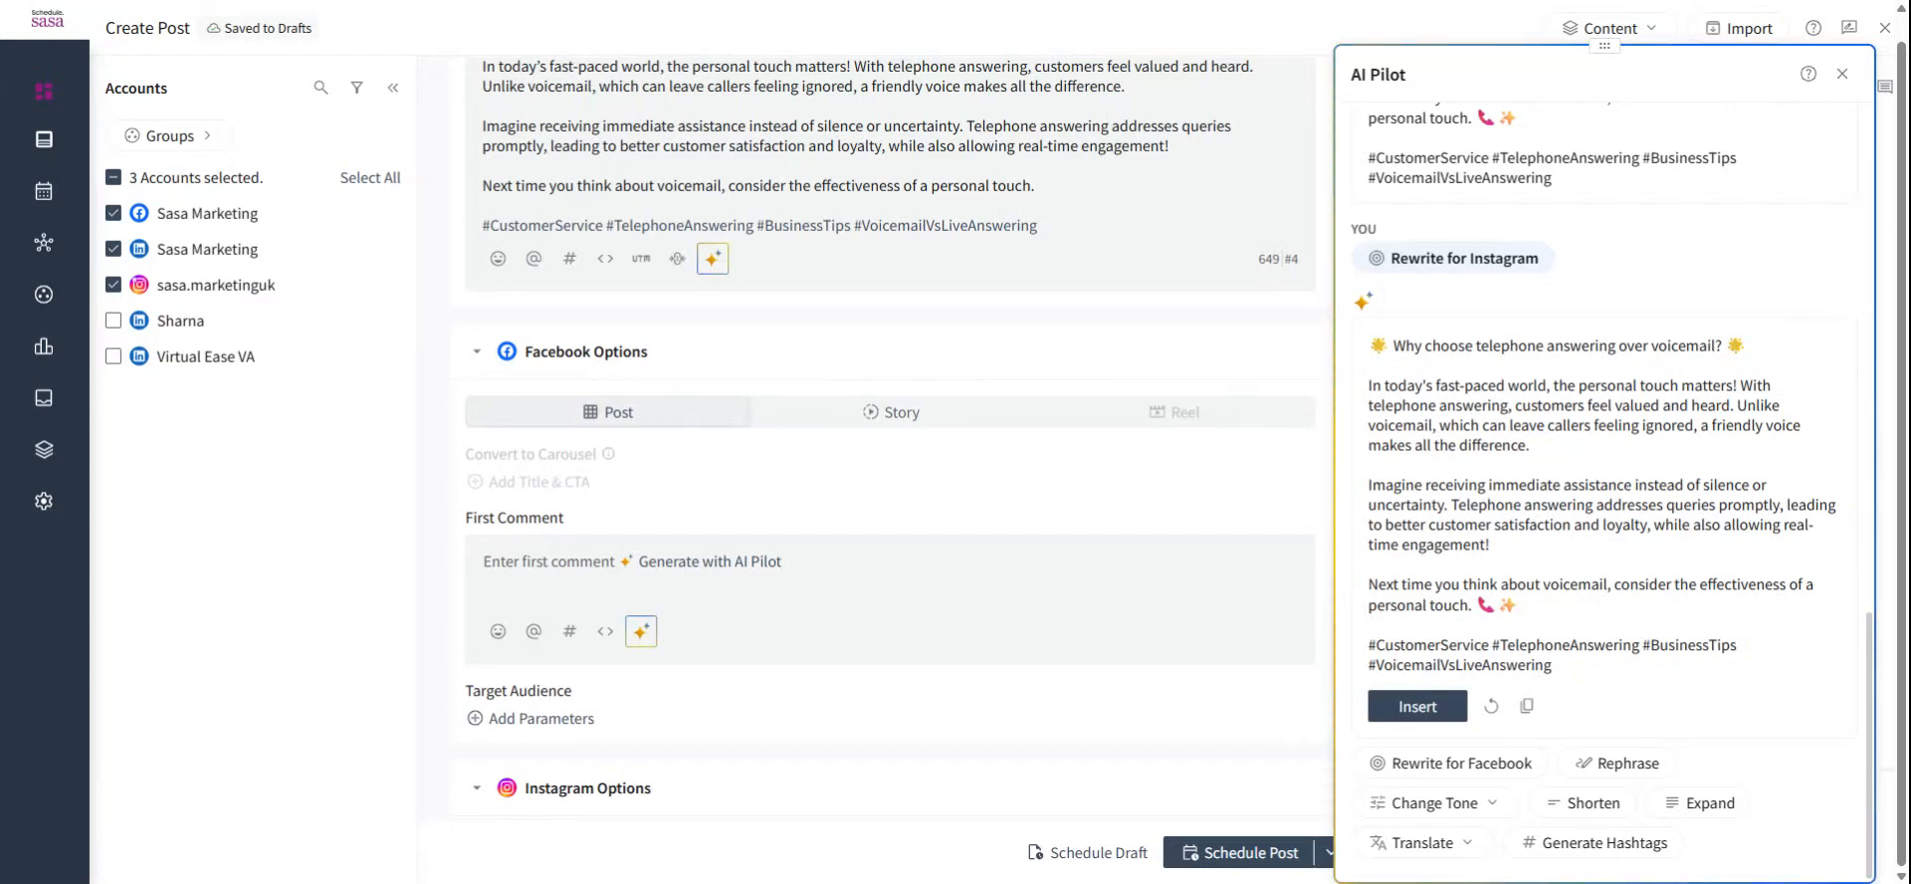
pyautogui.click(788, 645)
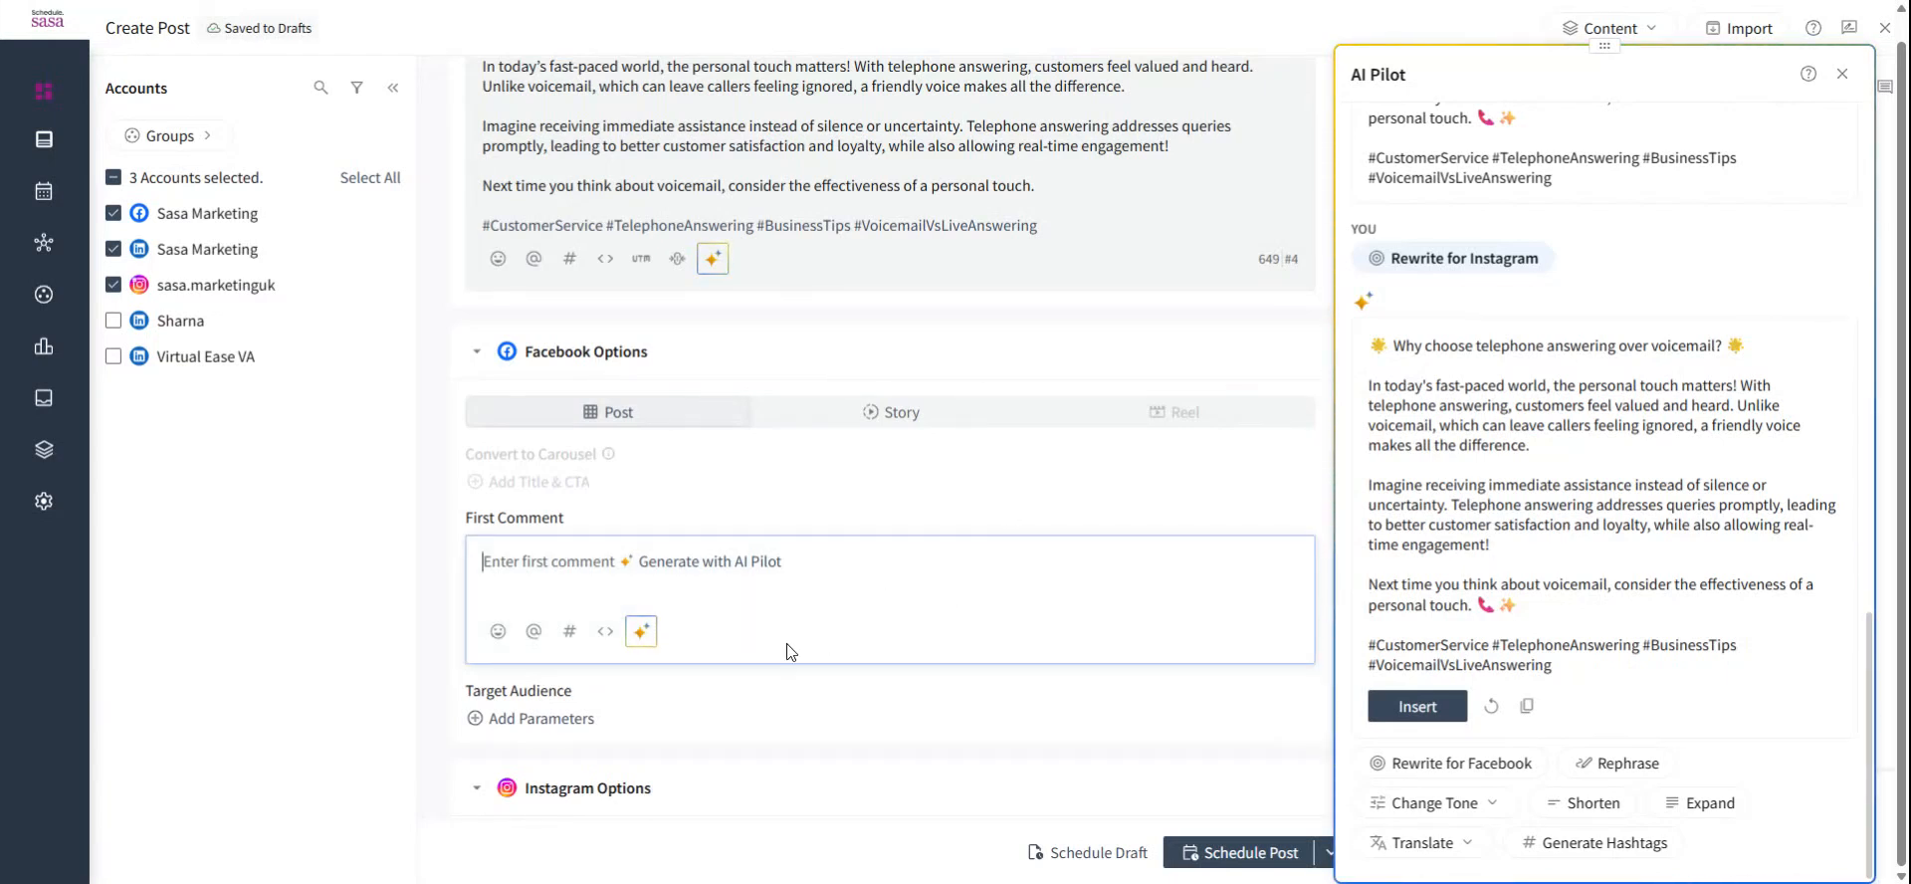
pyautogui.write('https://virtualeaseva.com/5-ways-a-telephone-answering-service-helps-small-businesses-win-more-customers/')
pyautogui.scroll(-3, 468, 512)
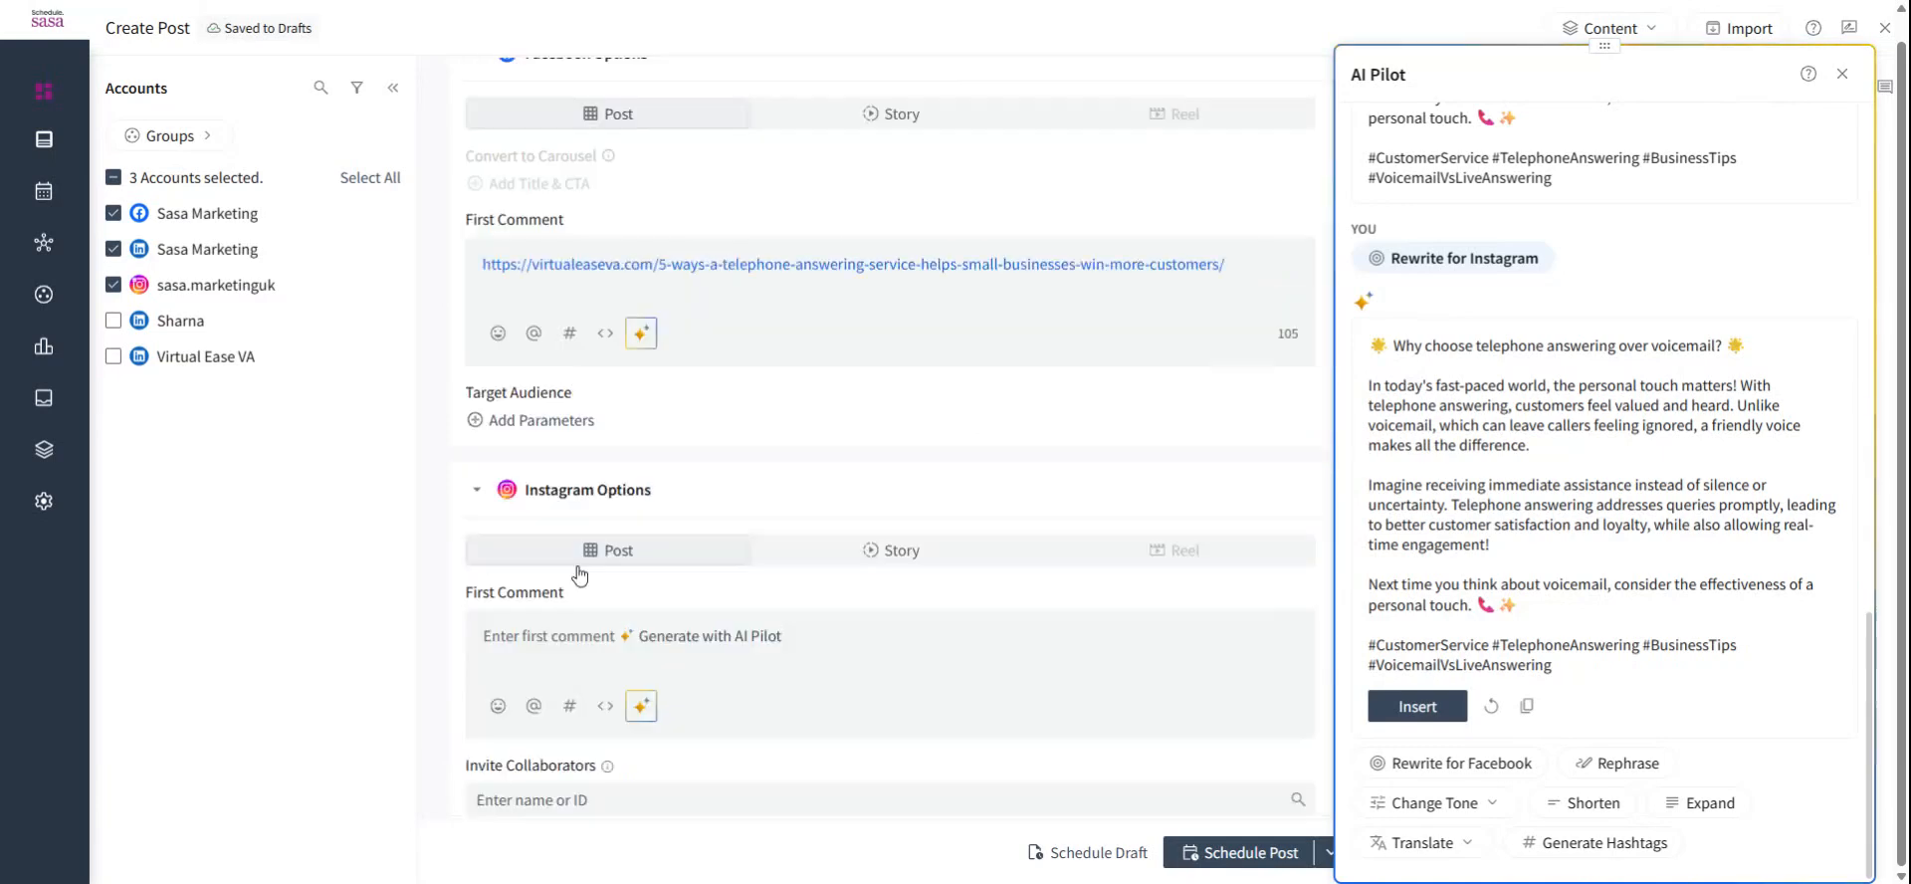
pyautogui.click(631, 637)
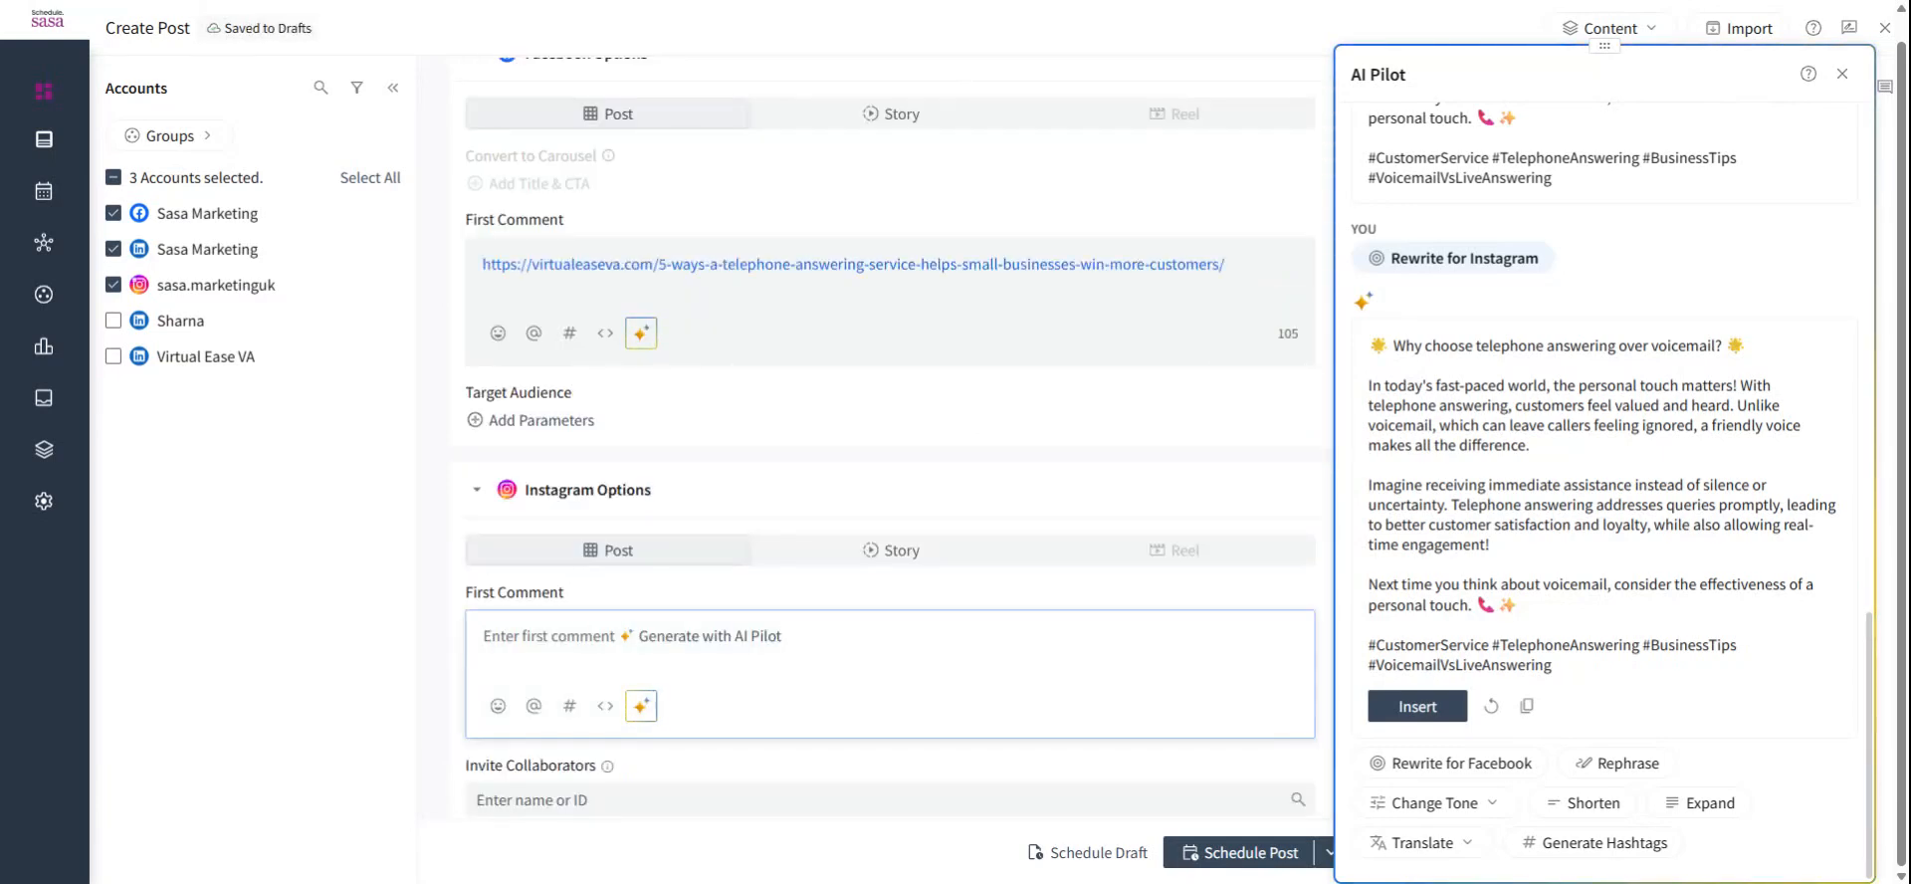
pyautogui.scroll(-5, 637, 514)
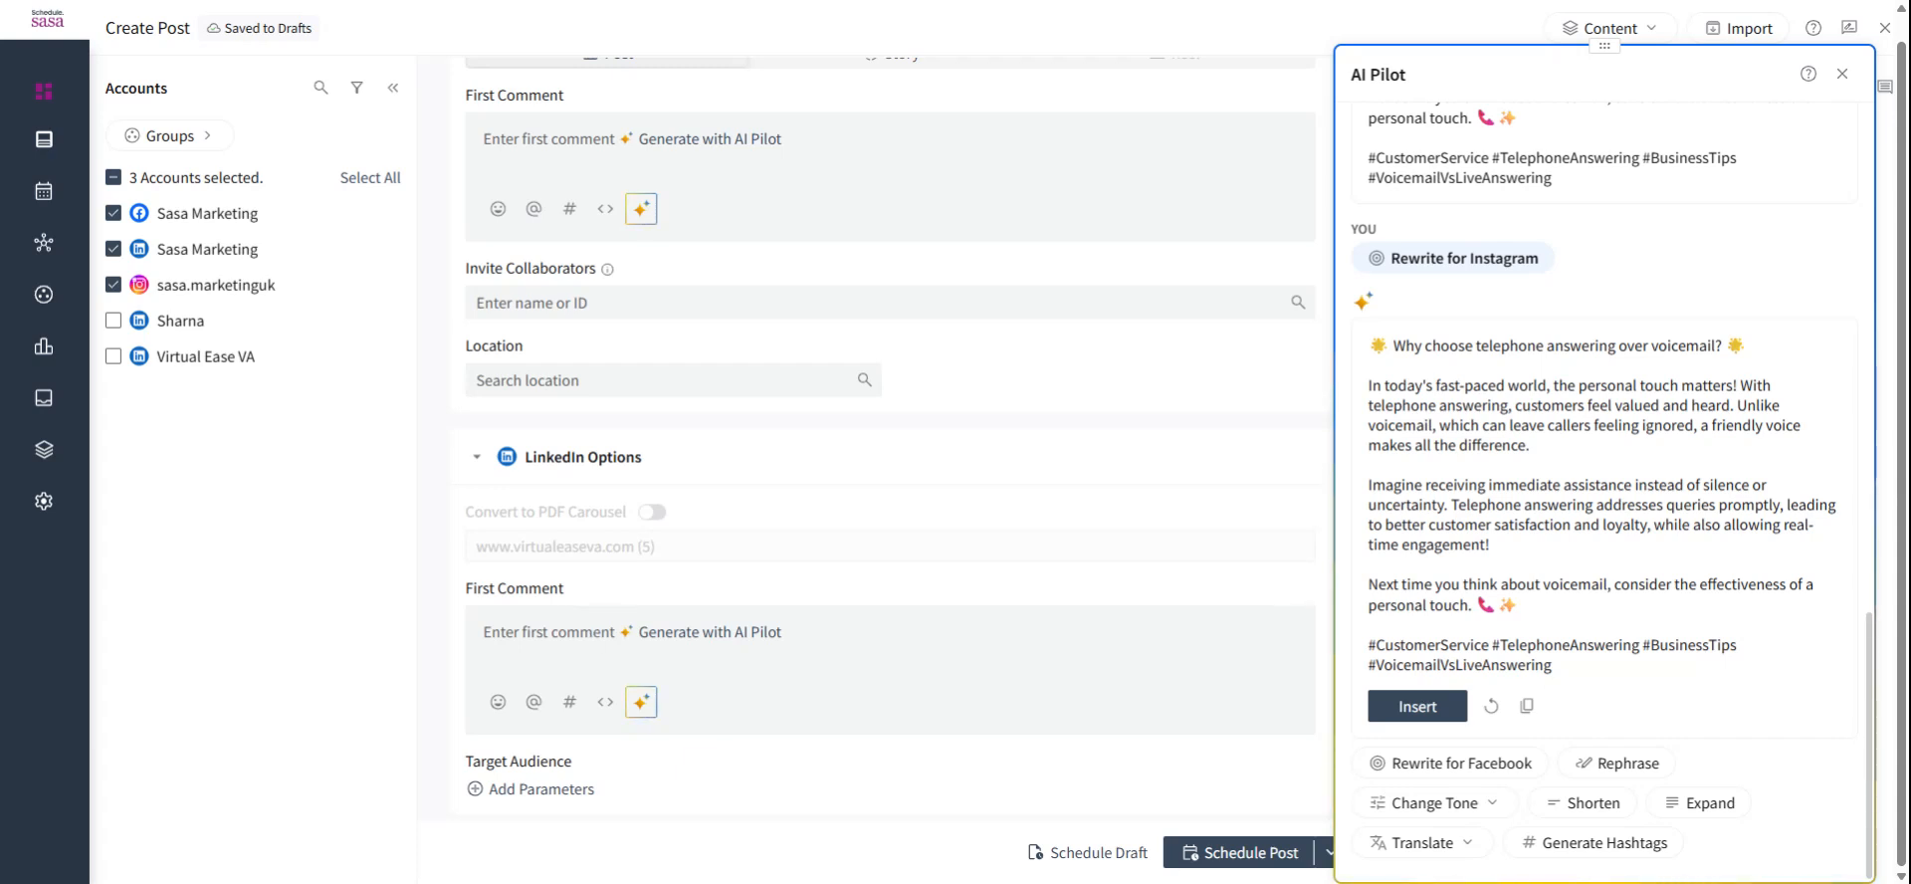
pyautogui.click(593, 628)
pyautogui.write('https://virtualeaseva.com/5-ways-a-telephone-answering-service-helps-small-businesses-win-more-customers/')
pyautogui.scroll(4, 917, 534)
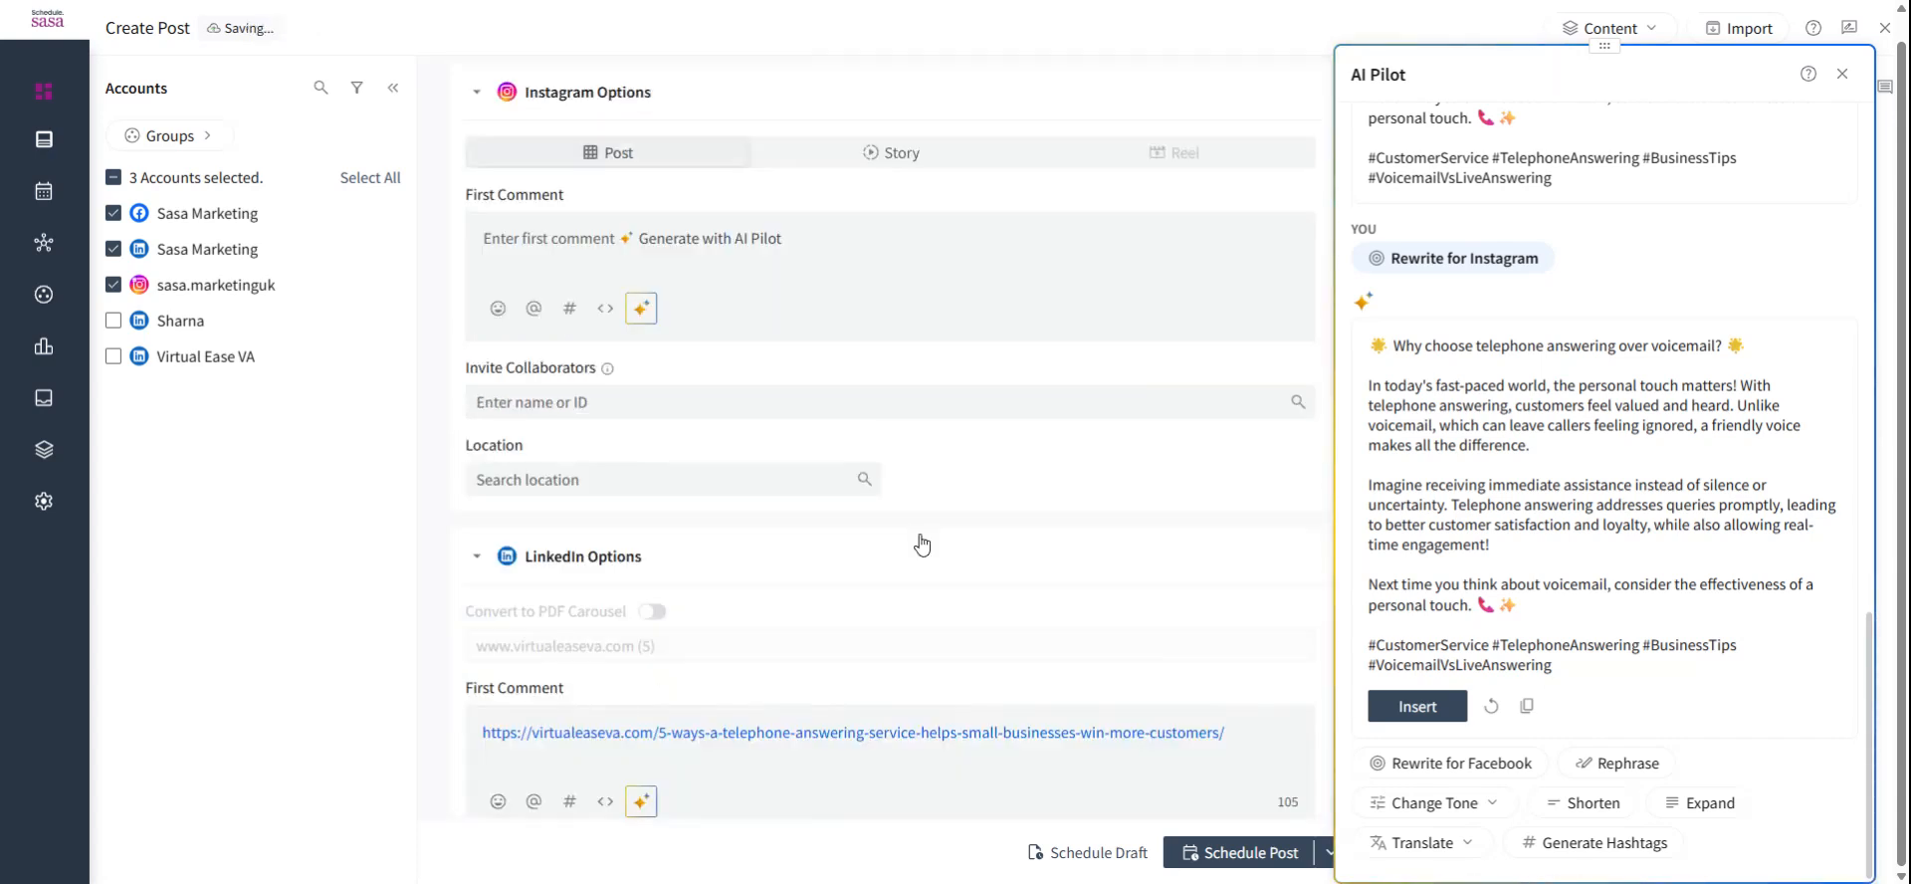
pyautogui.scroll(-5, 920, 543)
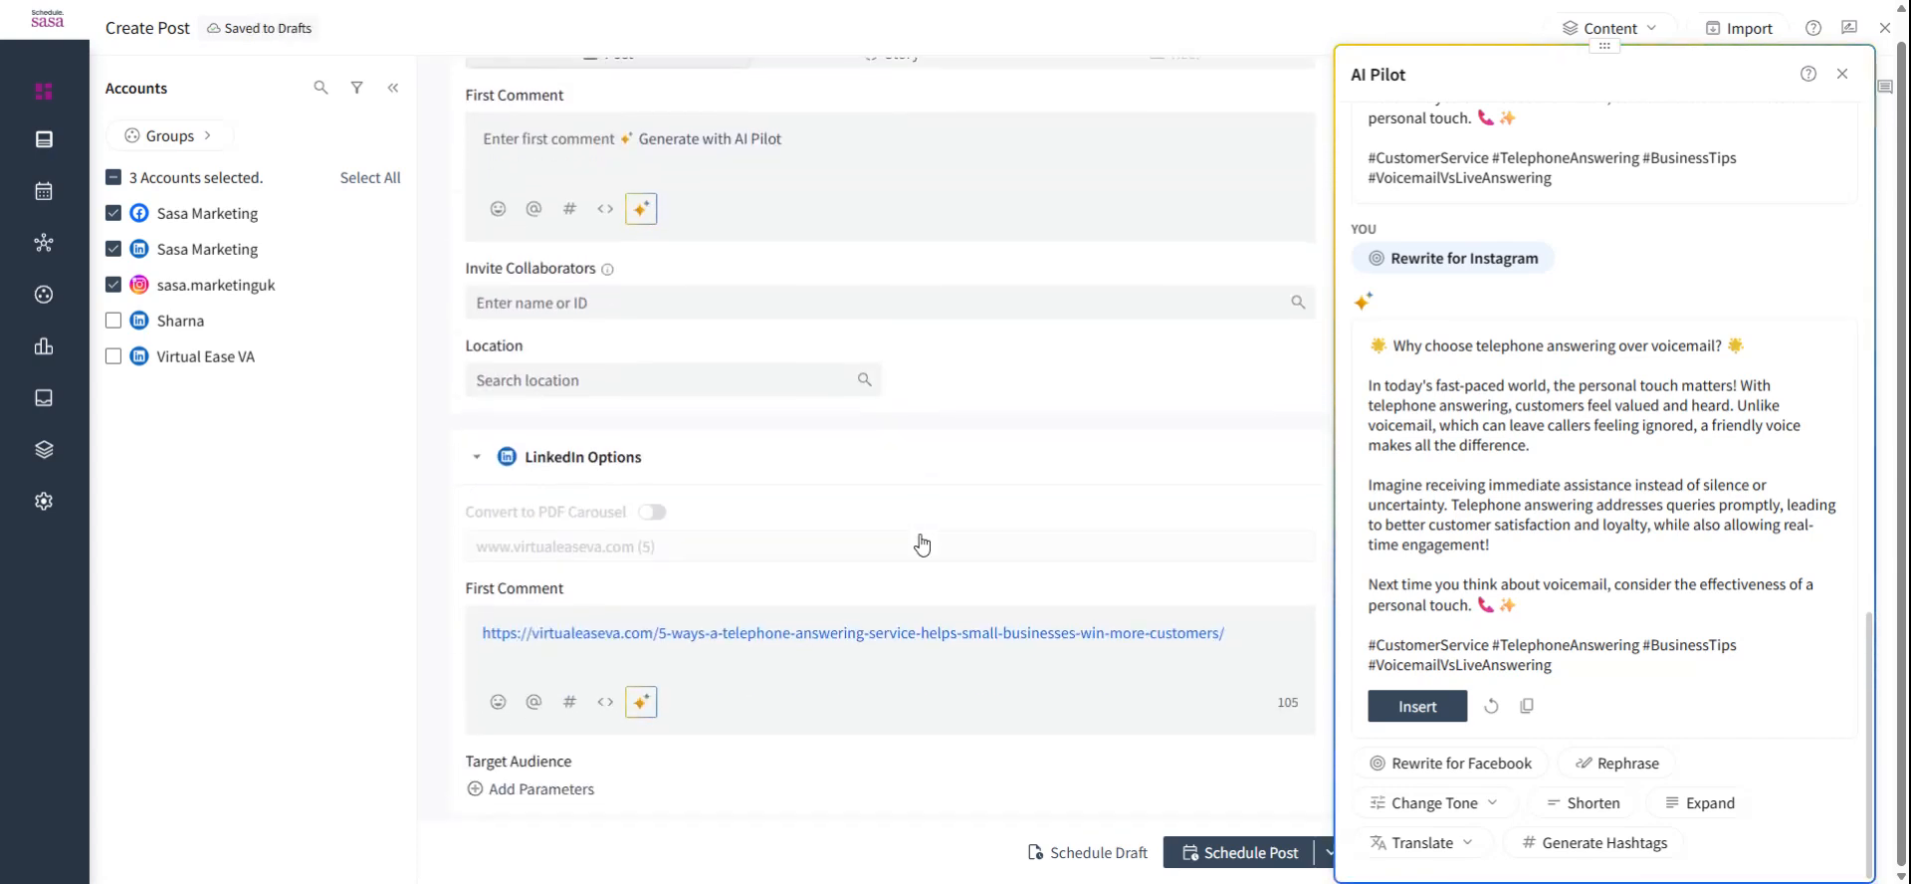
# Step: Preview the Facebook content as a Story with AI Pilot closed, and switch it back to the Post type
pyautogui.scroll(5, 926, 532)
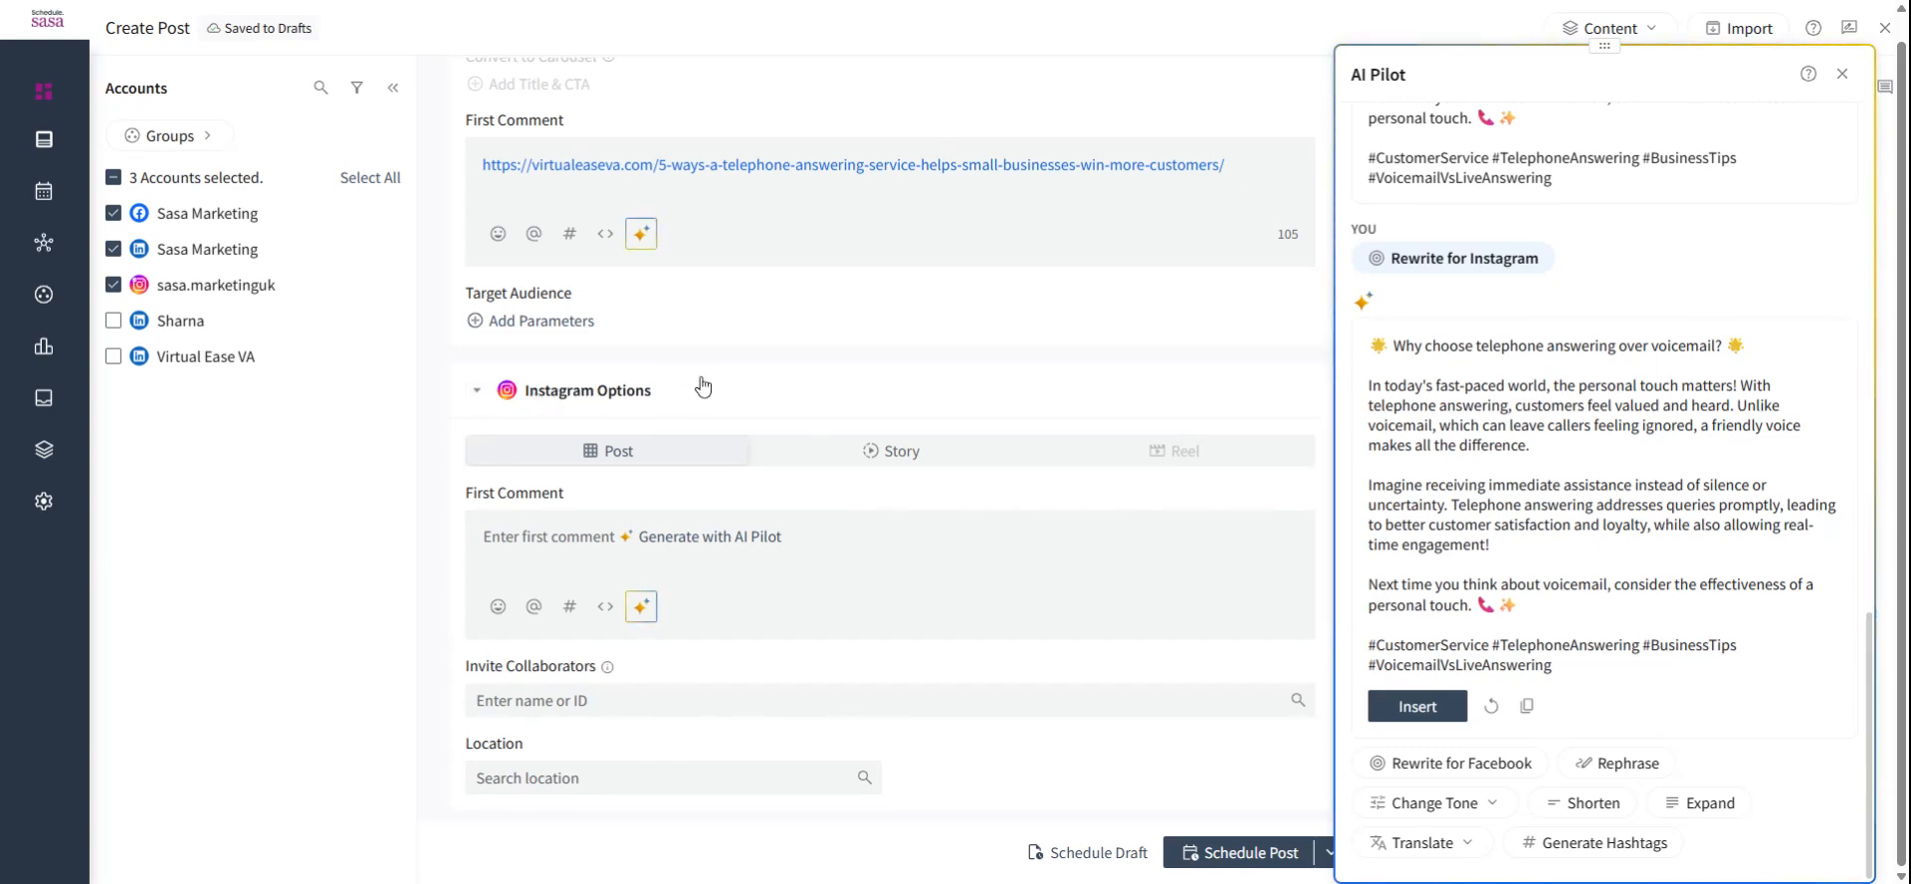
pyautogui.scroll(4, 699, 383)
pyautogui.scroll(4, 703, 385)
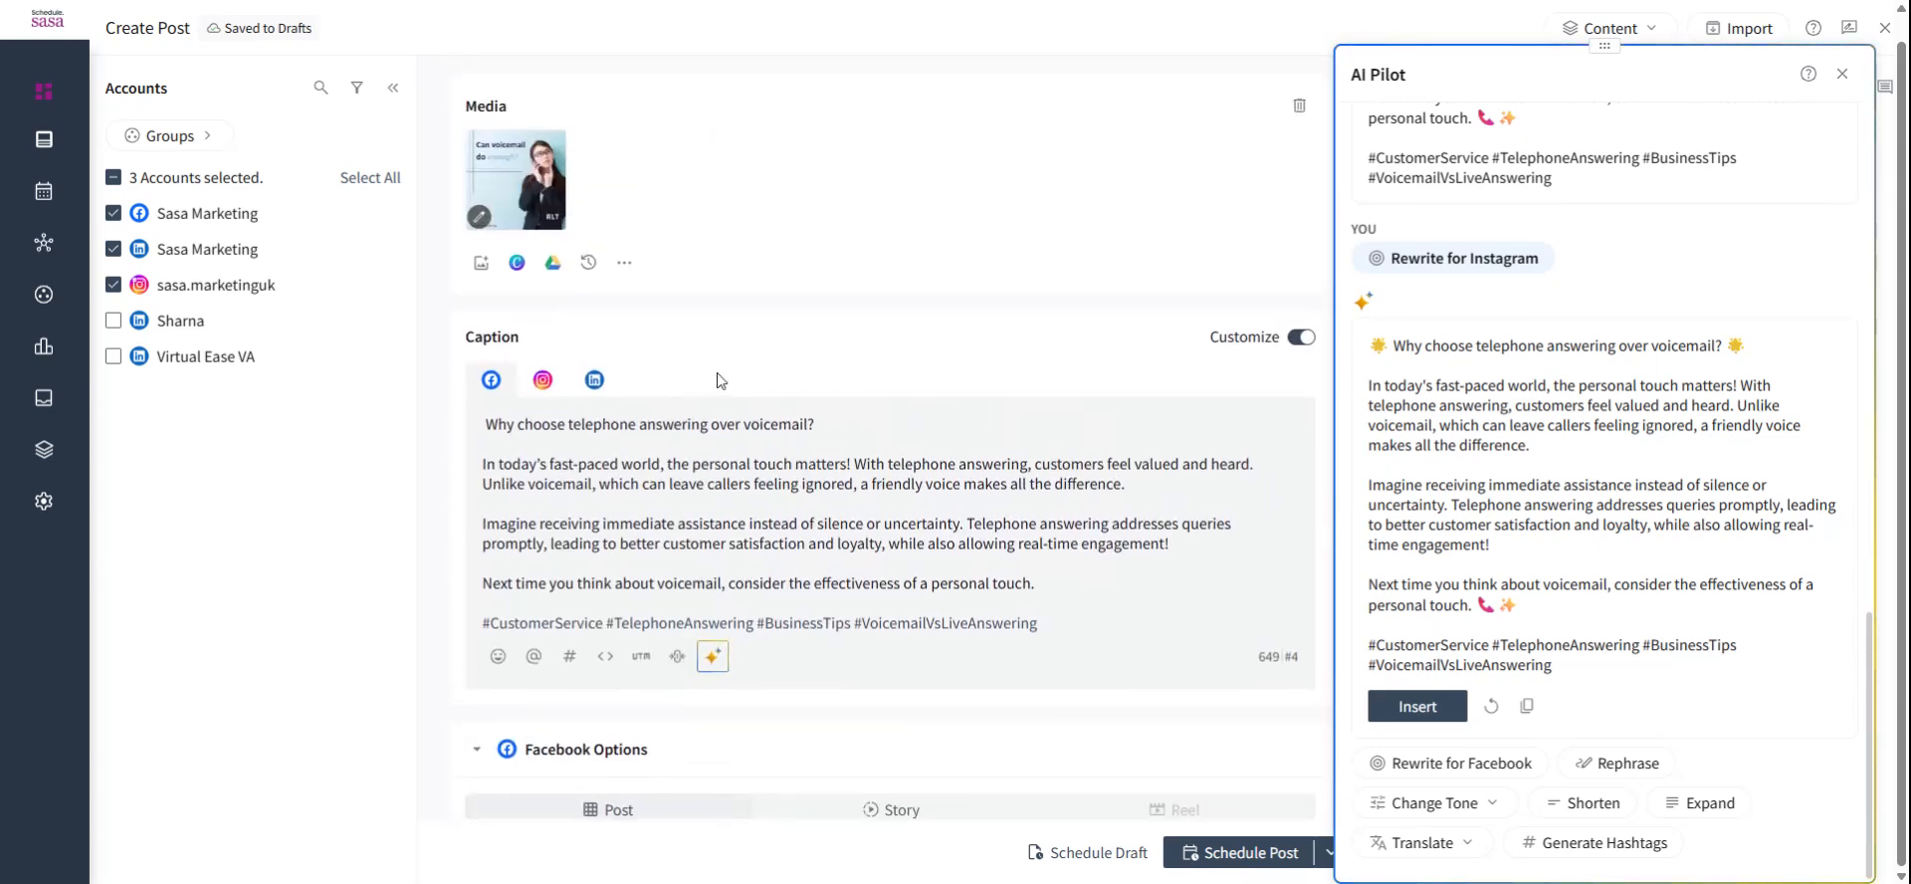
pyautogui.scroll(-2, 749, 364)
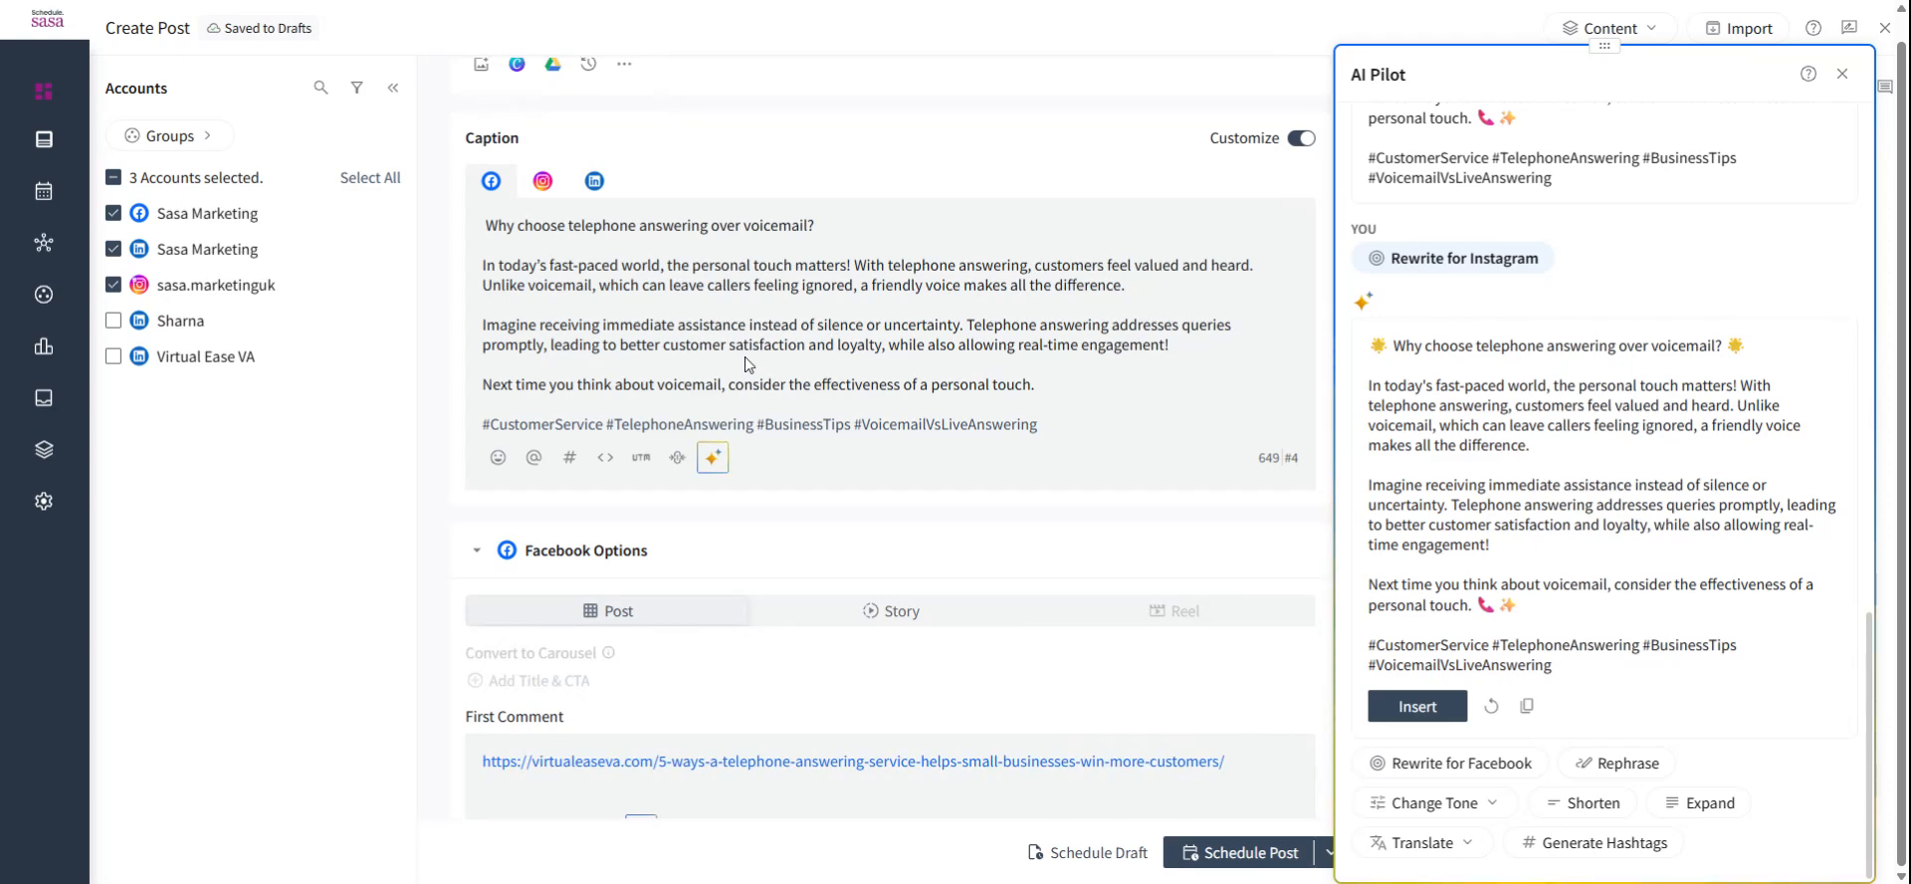
pyautogui.click(851, 611)
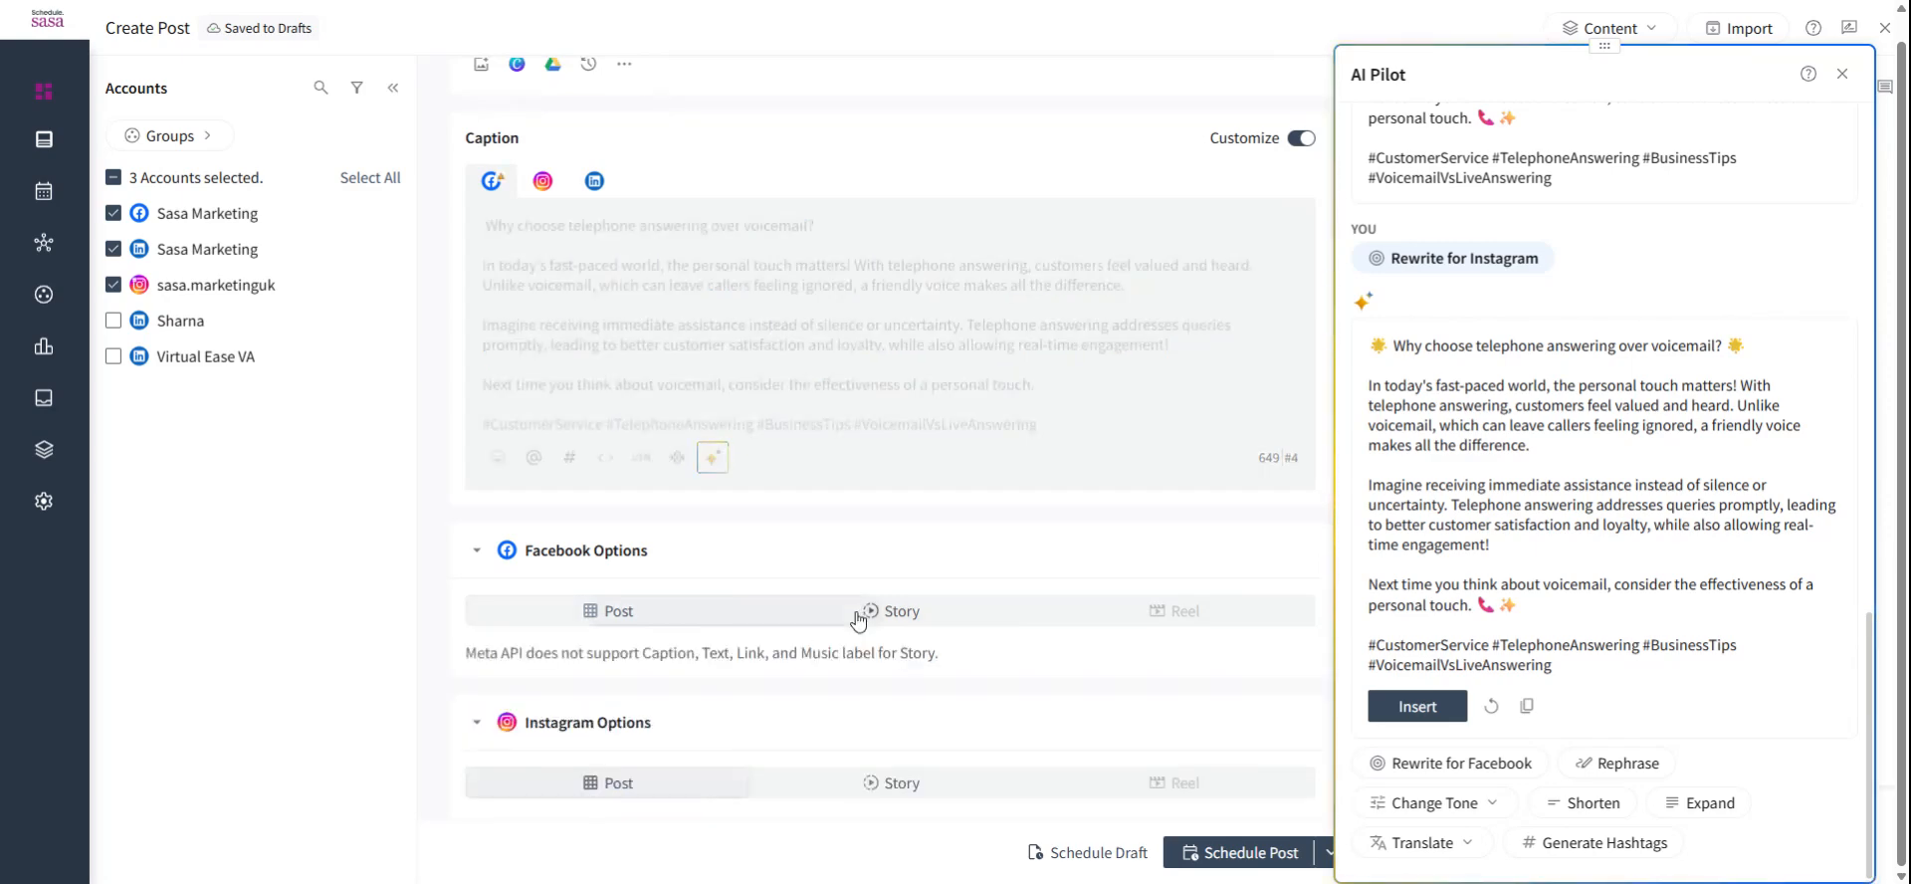
pyautogui.click(1843, 73)
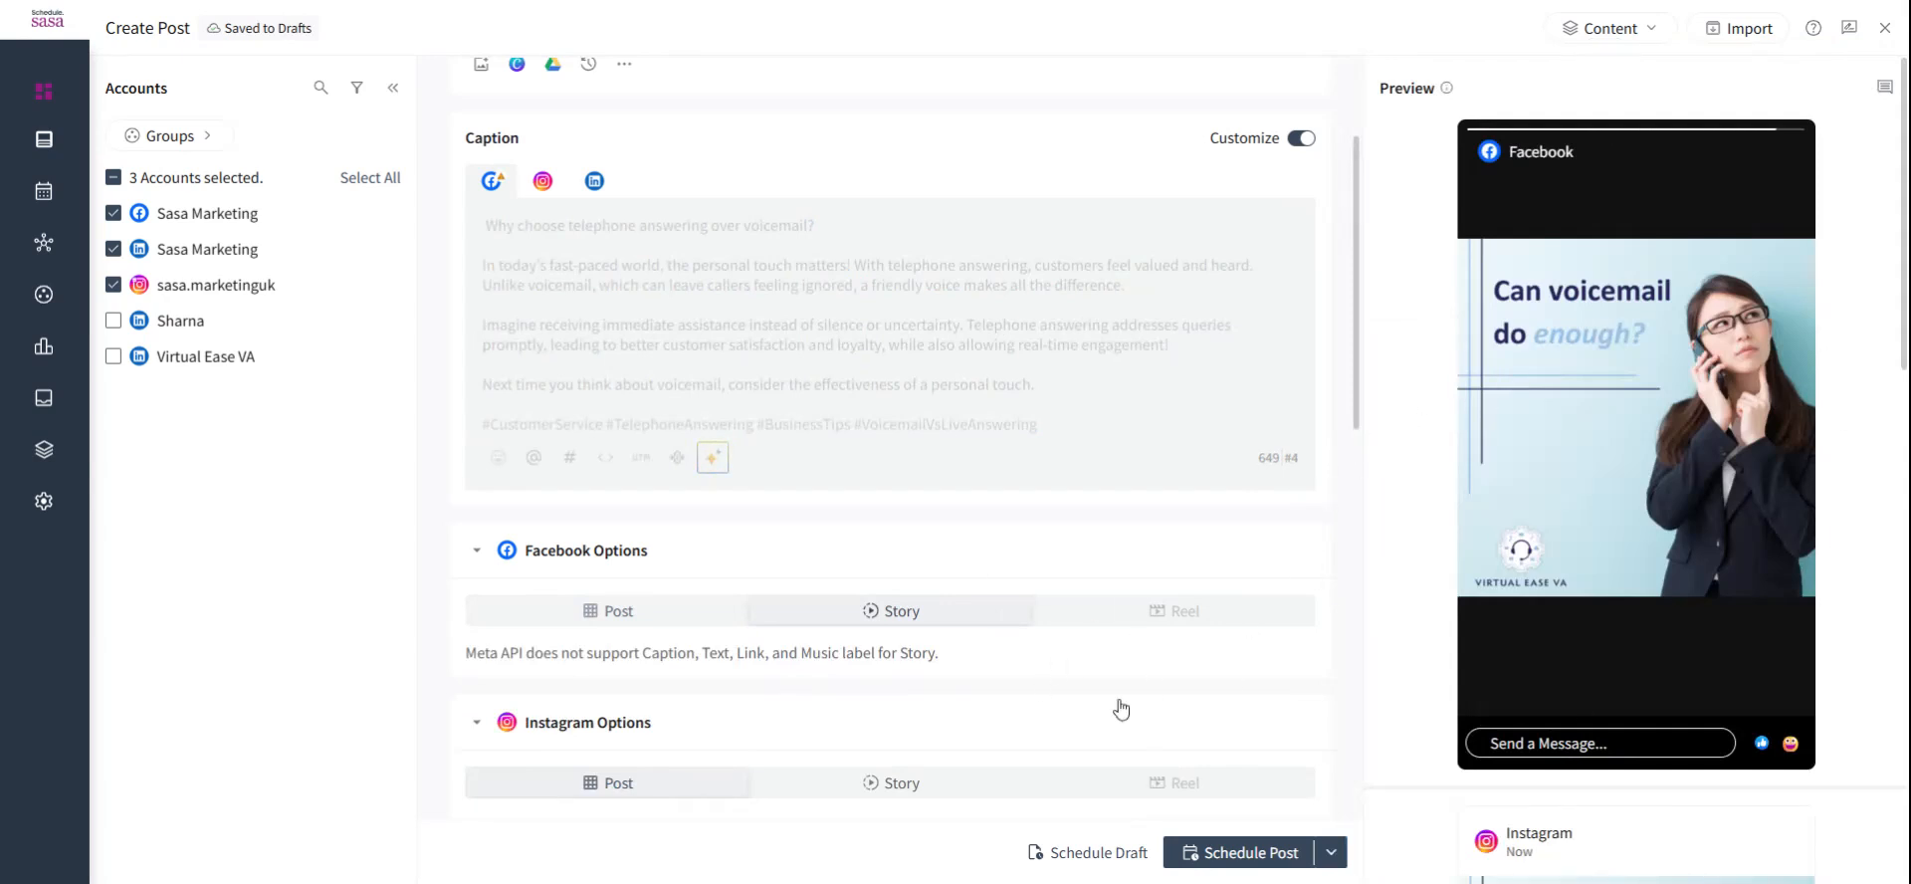
pyautogui.click(587, 611)
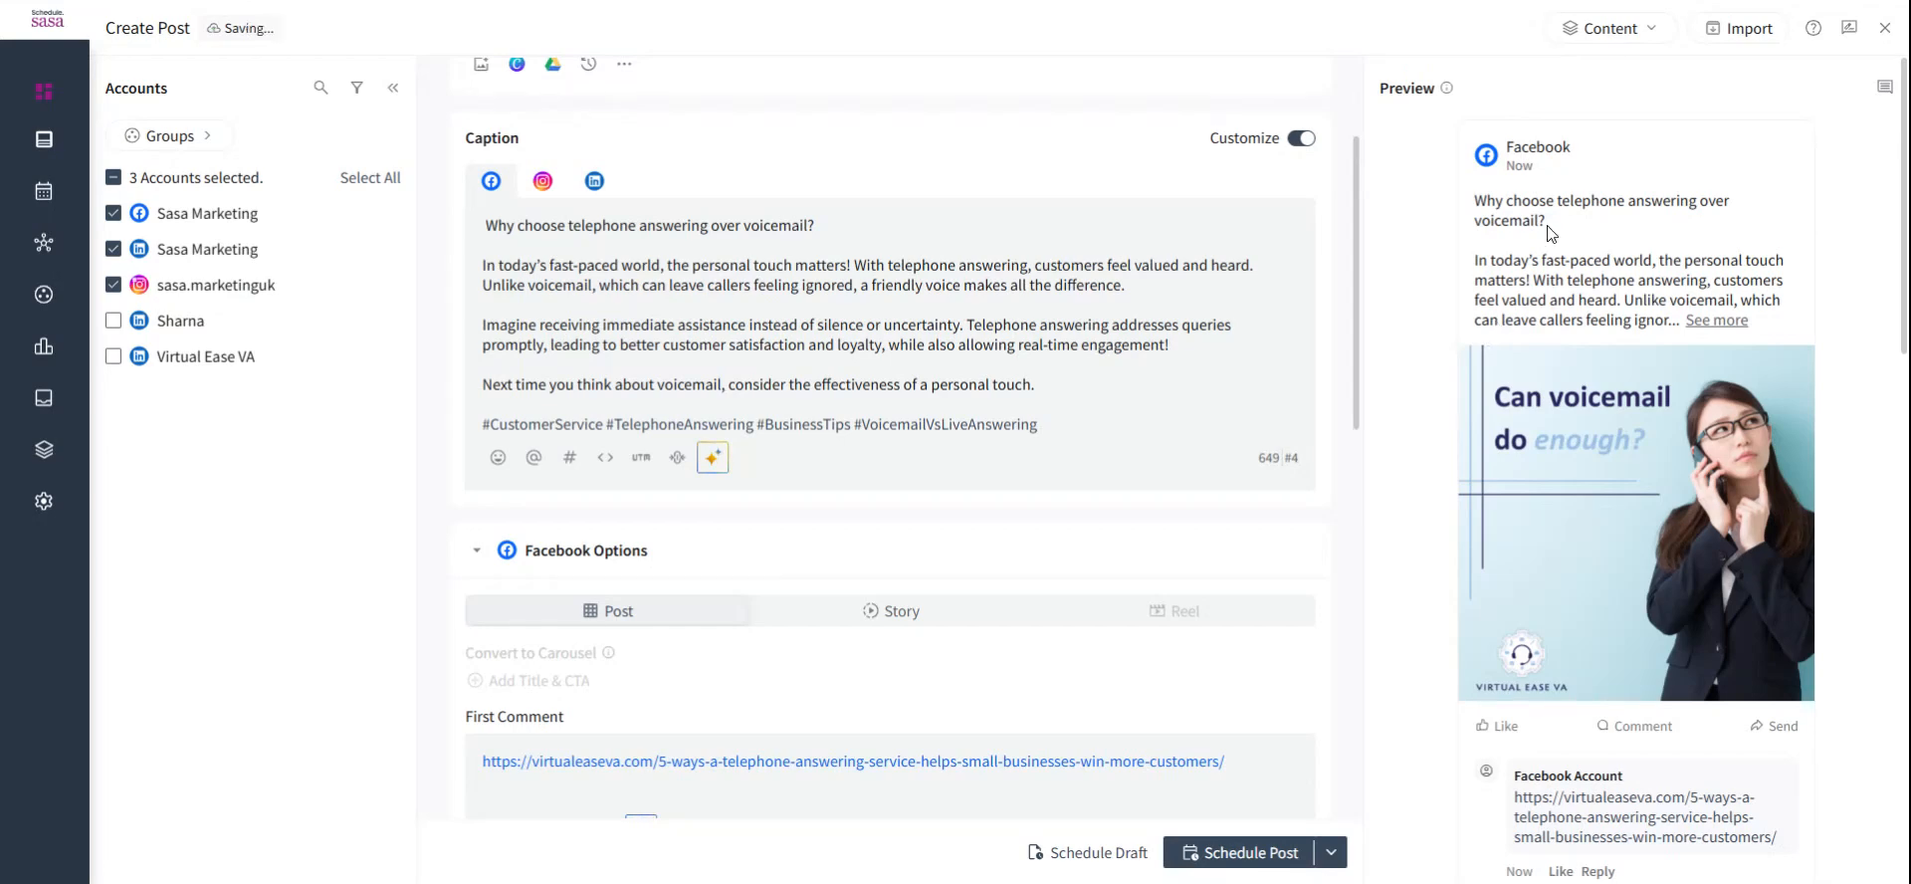
# Step: Review the post previews and first-comment settings for Facebook, Instagram and LinkedIn
pyautogui.scroll(-3, 1670, 458)
pyautogui.scroll(-10, 1669, 455)
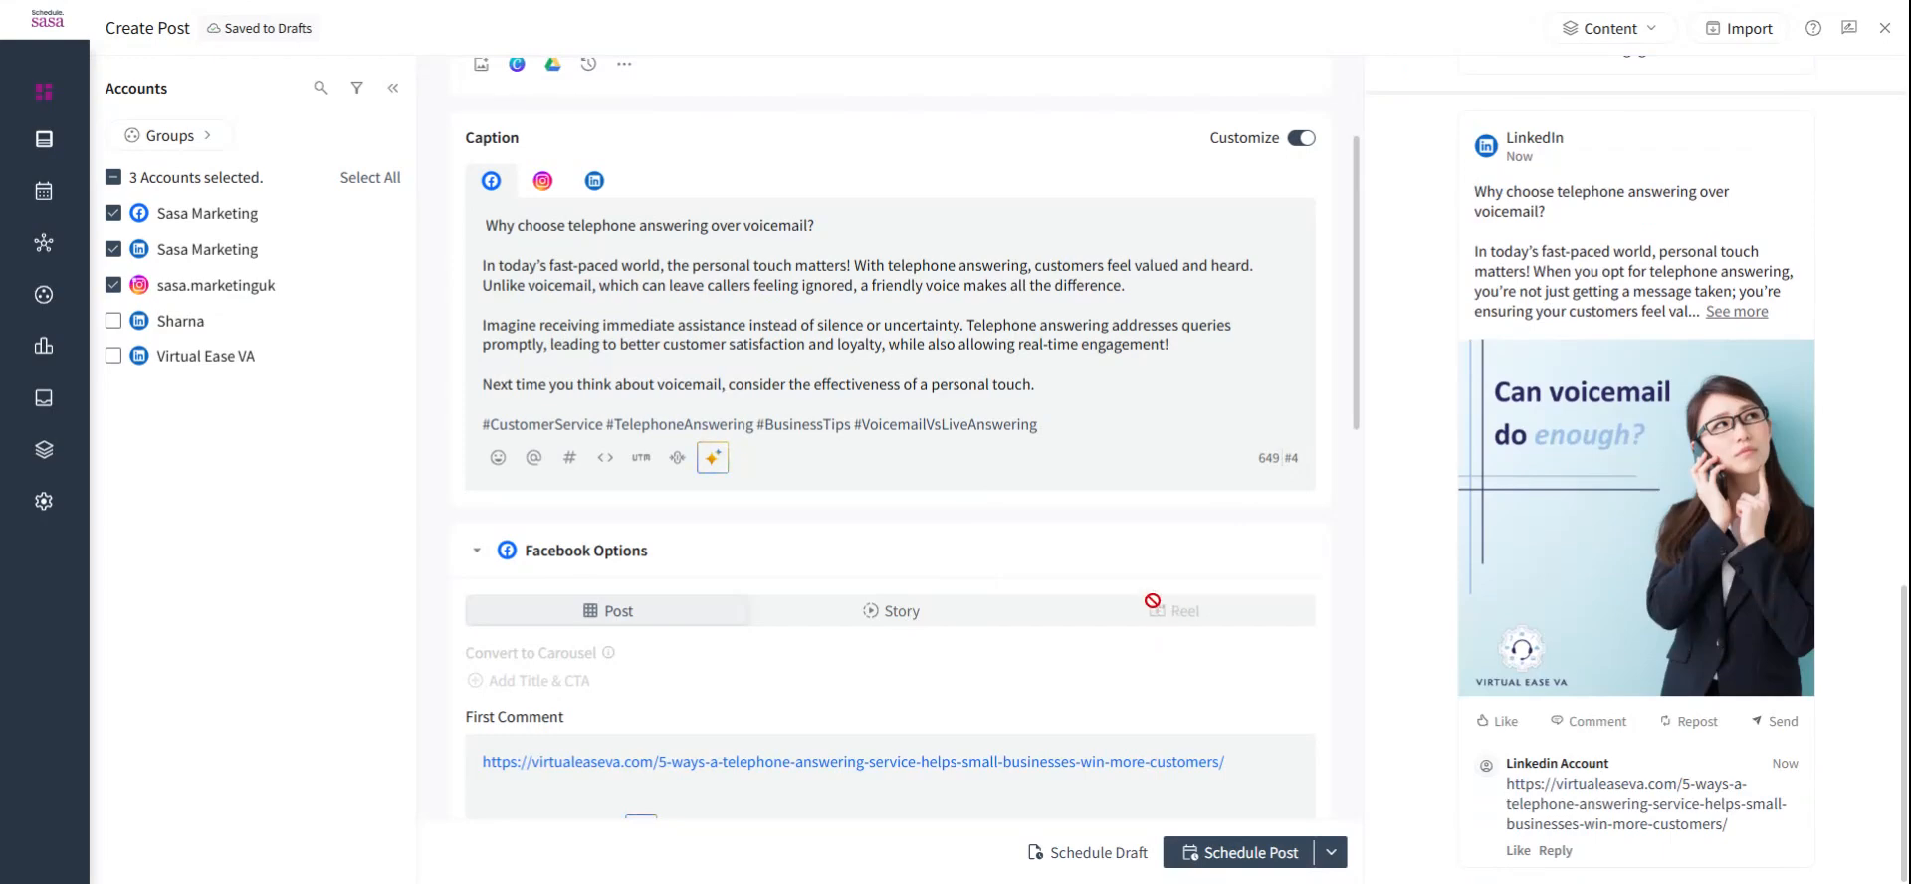
pyautogui.scroll(-4, 919, 517)
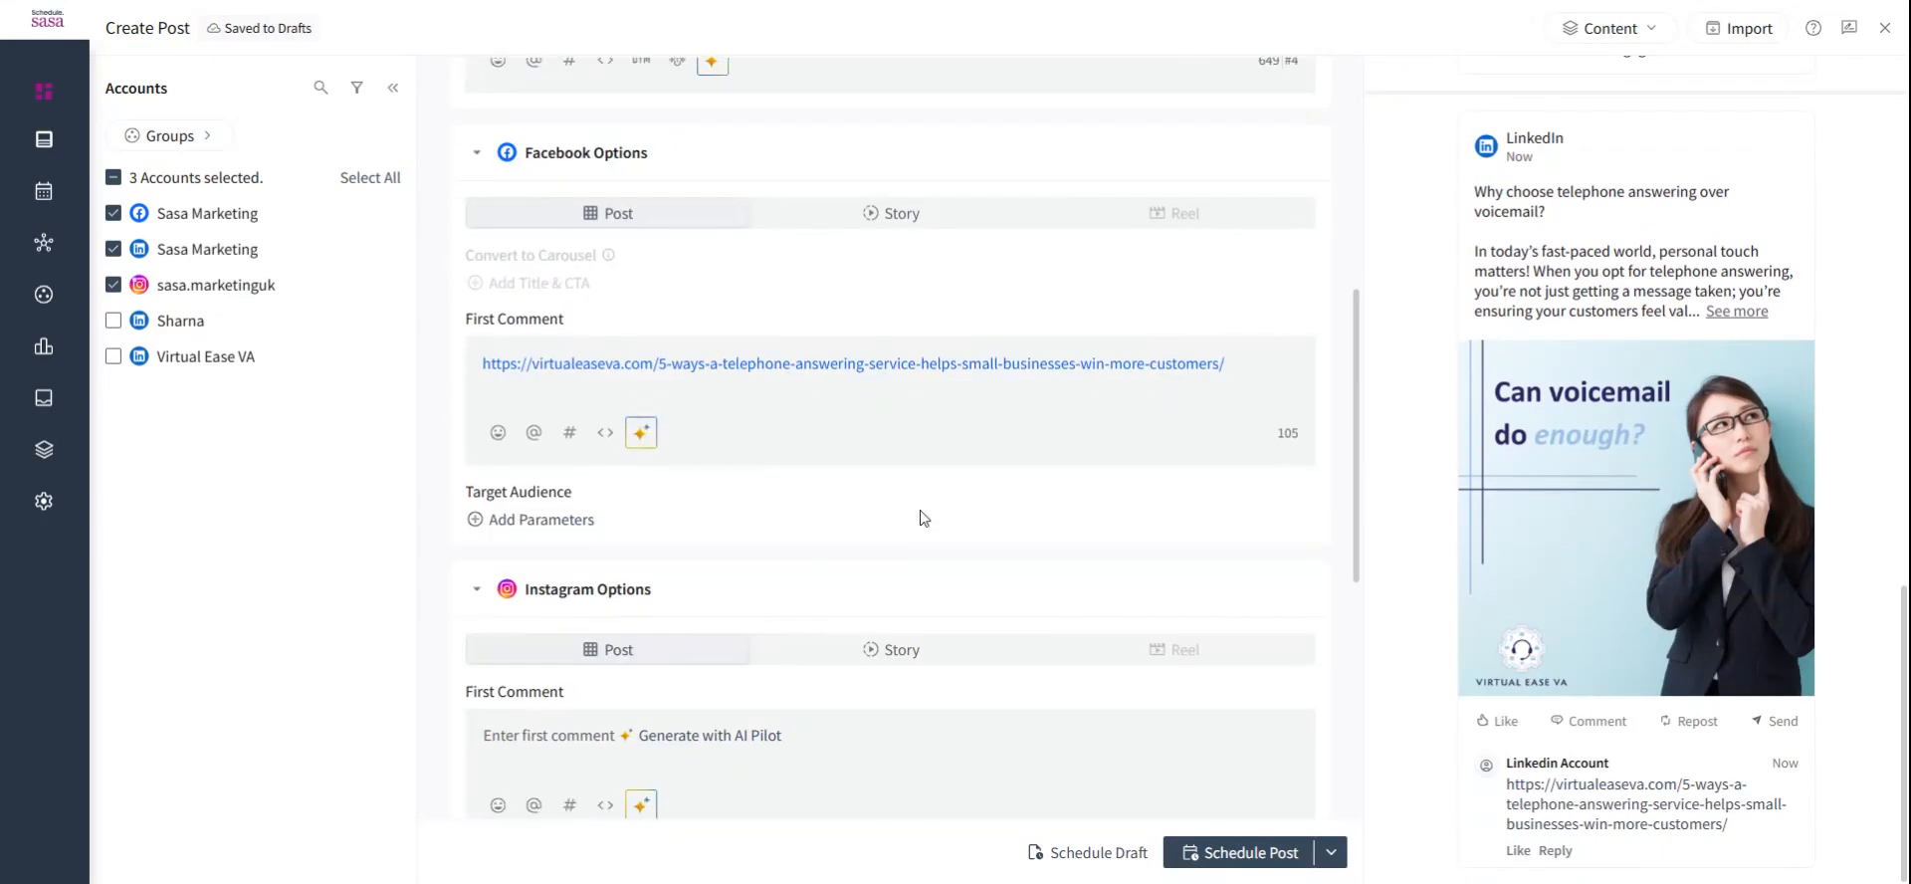
pyautogui.scroll(-2, 919, 510)
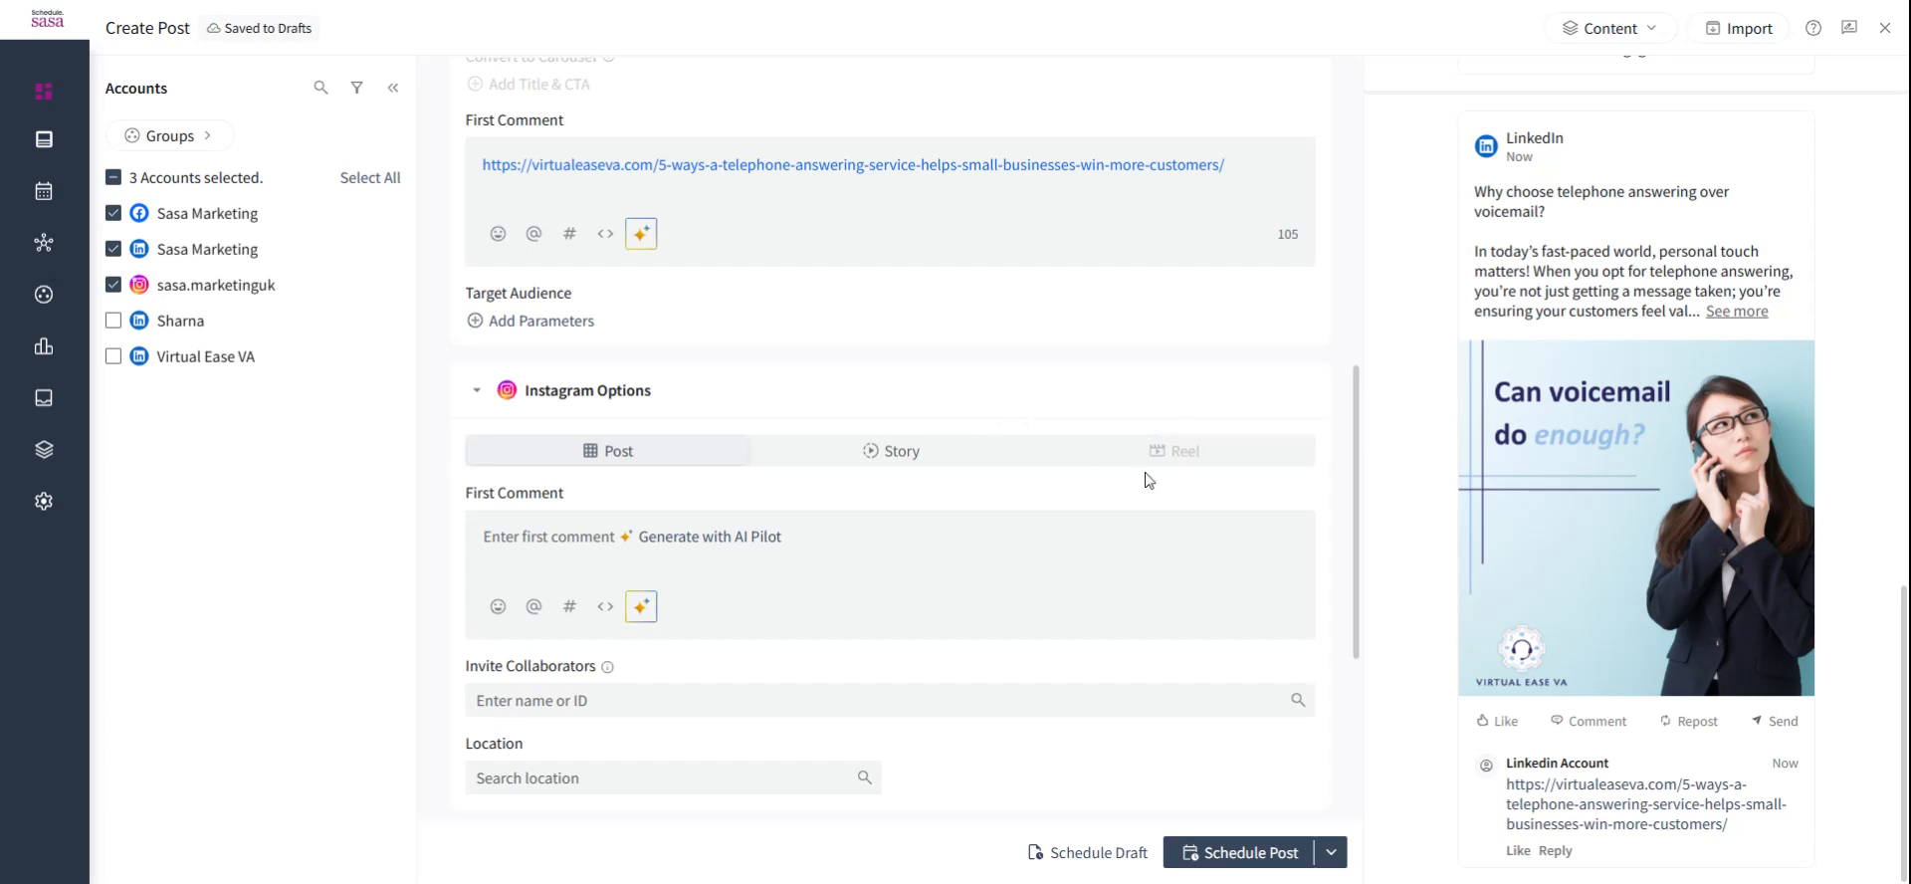
pyautogui.scroll(-2, 925, 508)
pyautogui.scroll(-2, 923, 507)
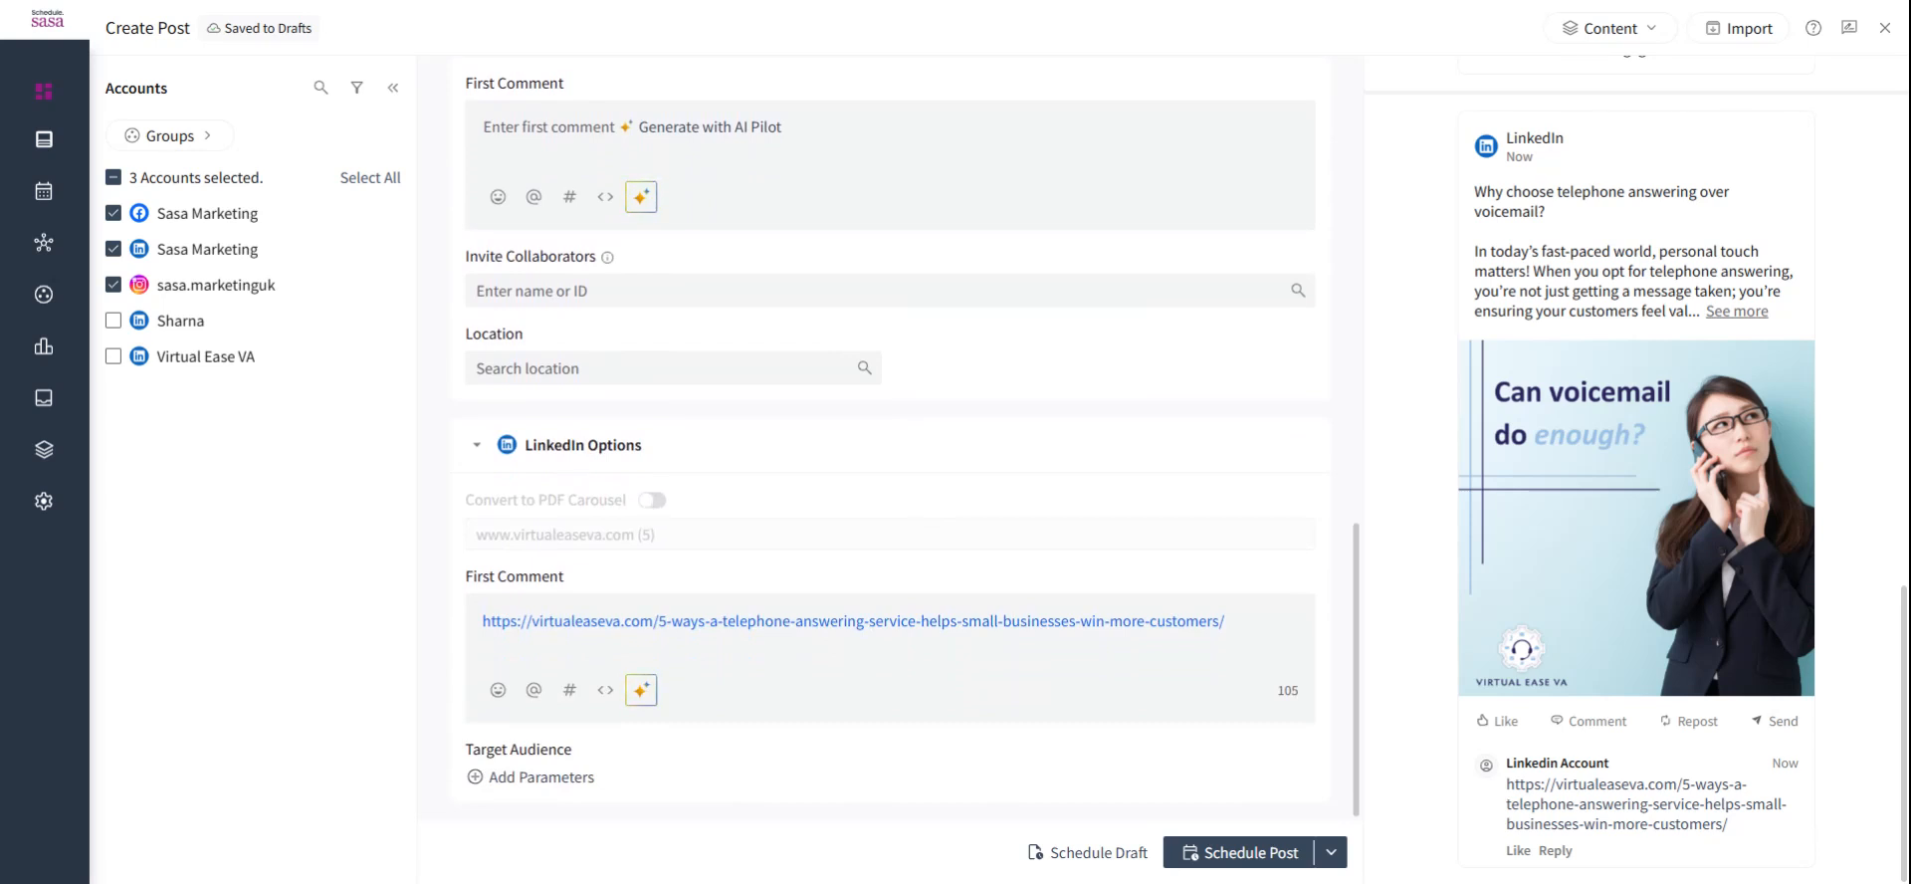
pyautogui.scroll(10, 745, 509)
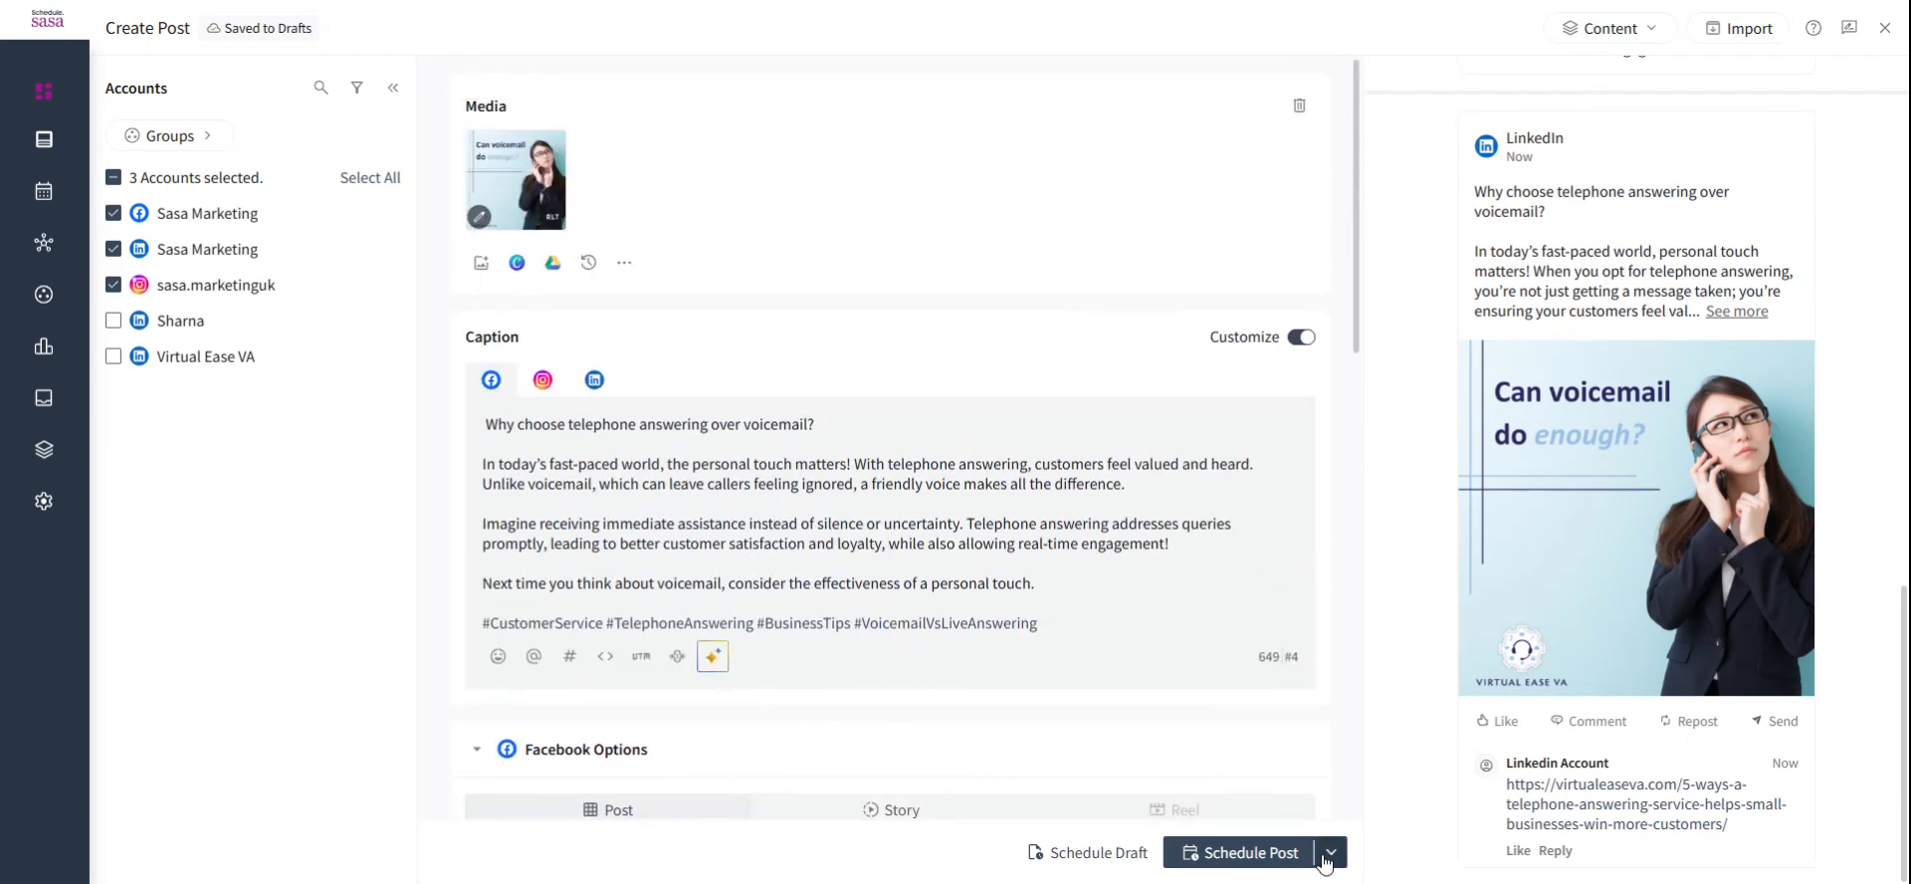
# Step: Look at the draft scheduling dialog, close it without saving, and show the alternative publishing options for the post
pyautogui.click(1093, 858)
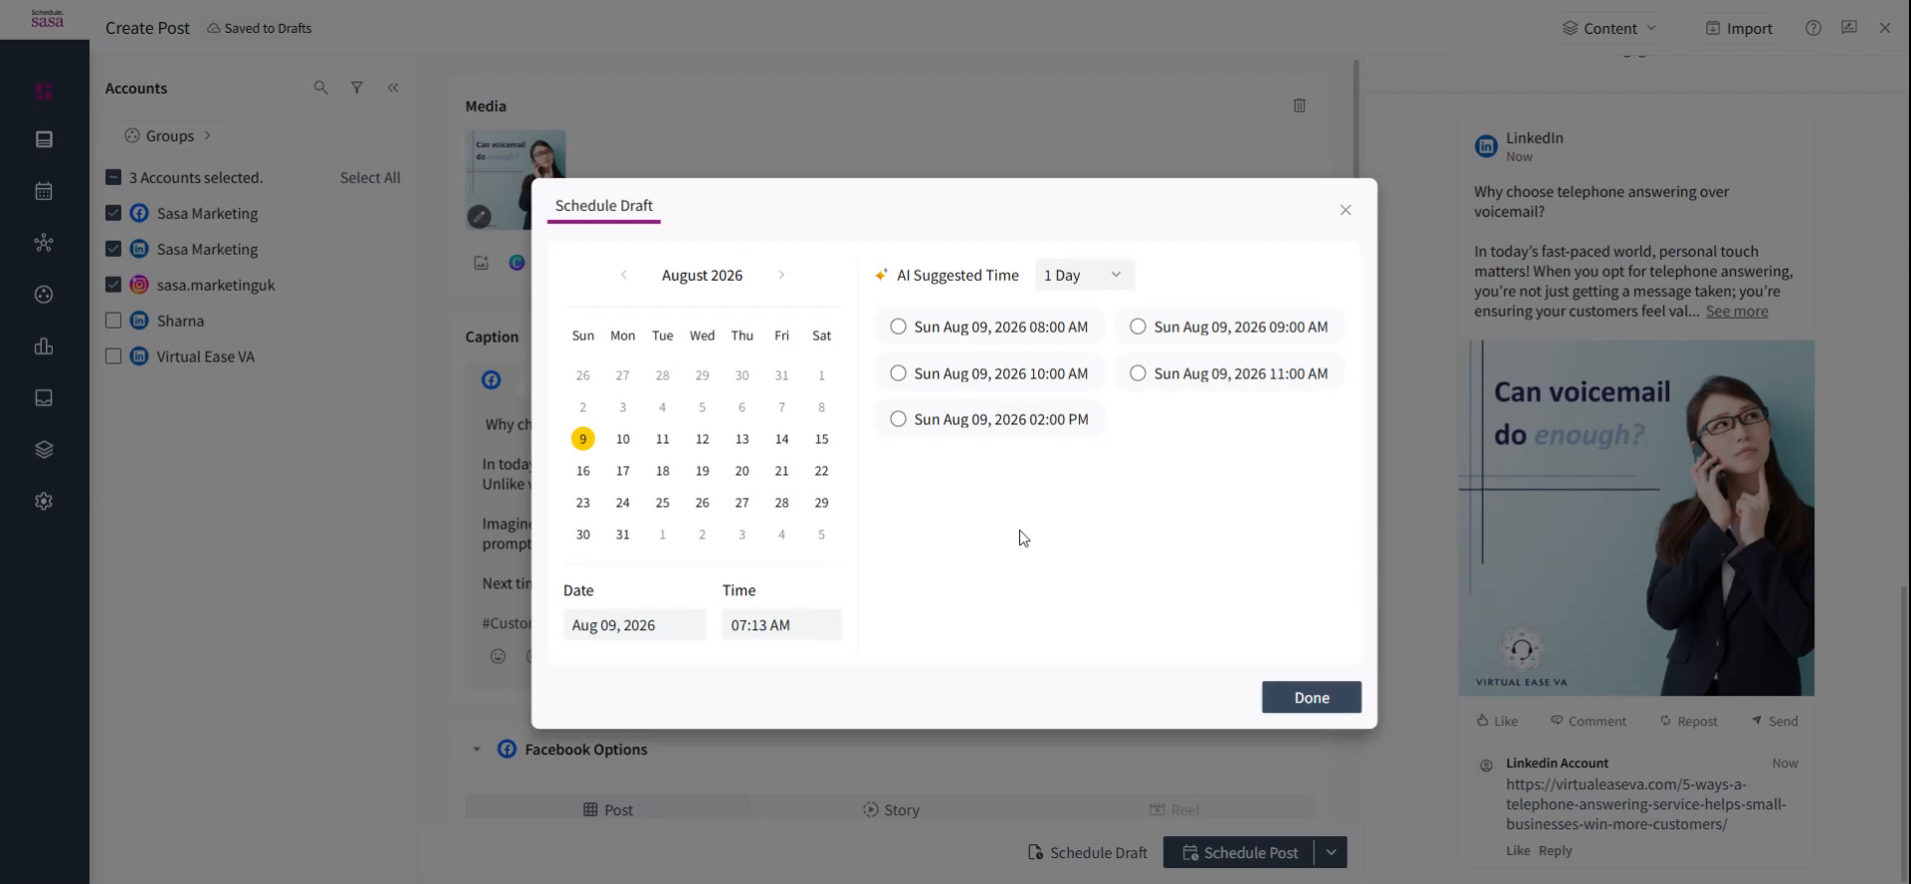
pyautogui.click(1346, 211)
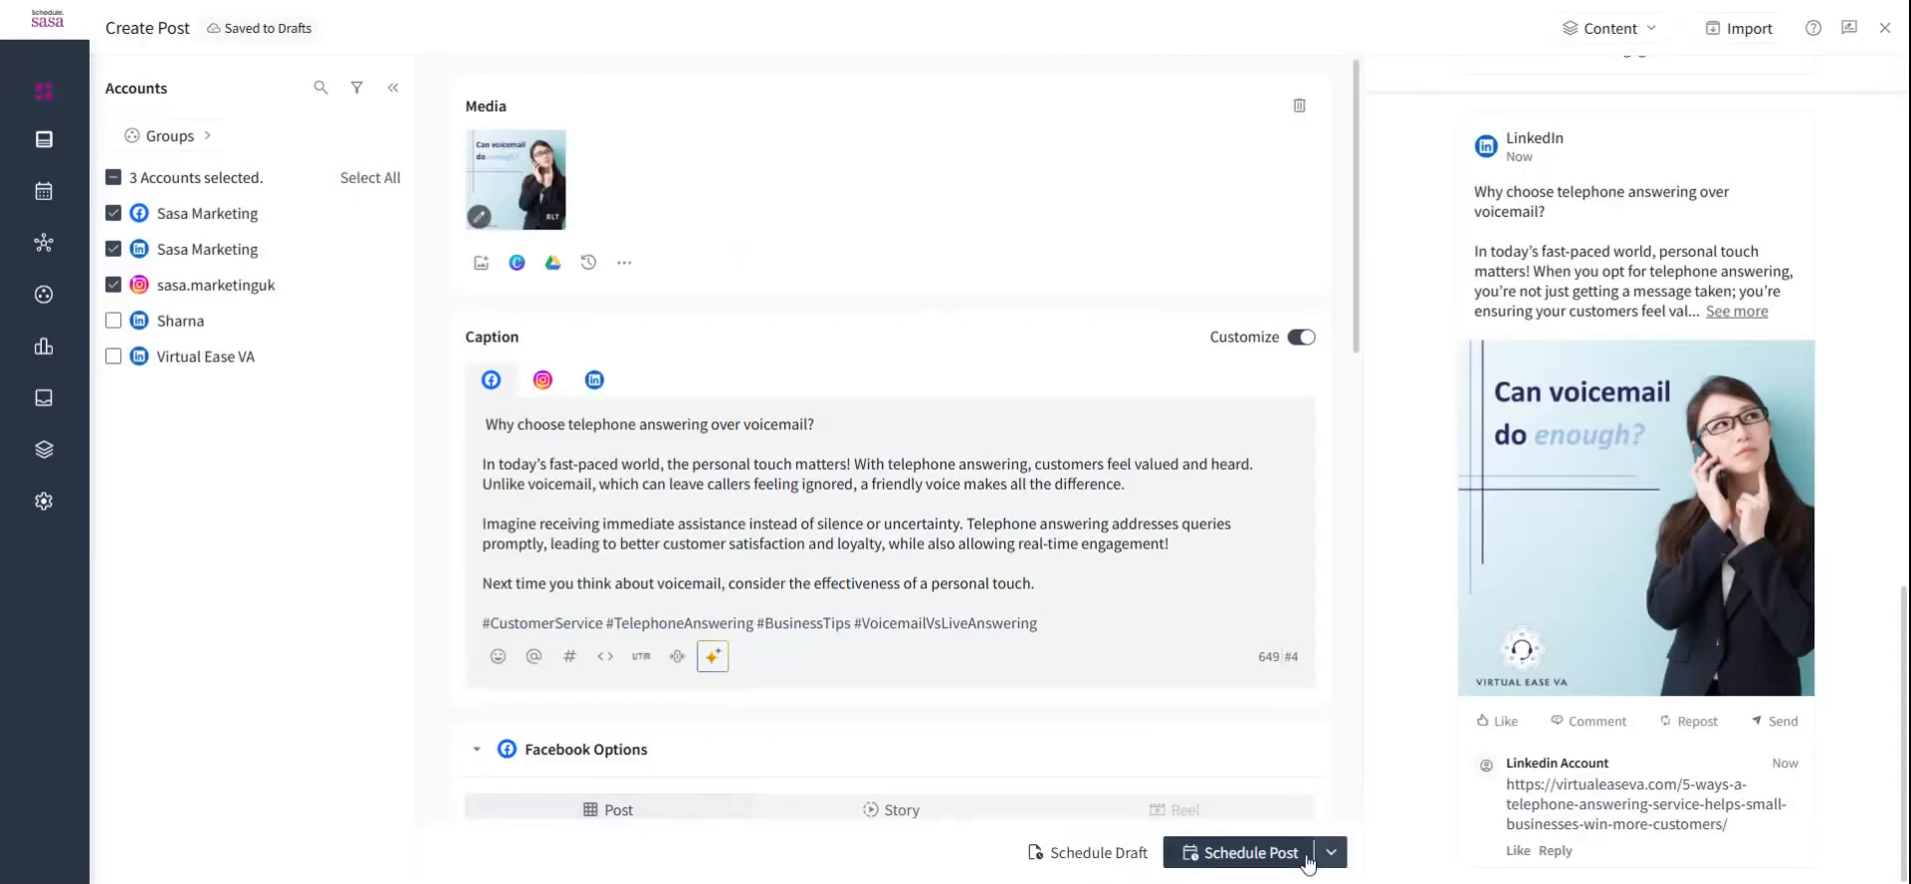
pyautogui.click(1331, 854)
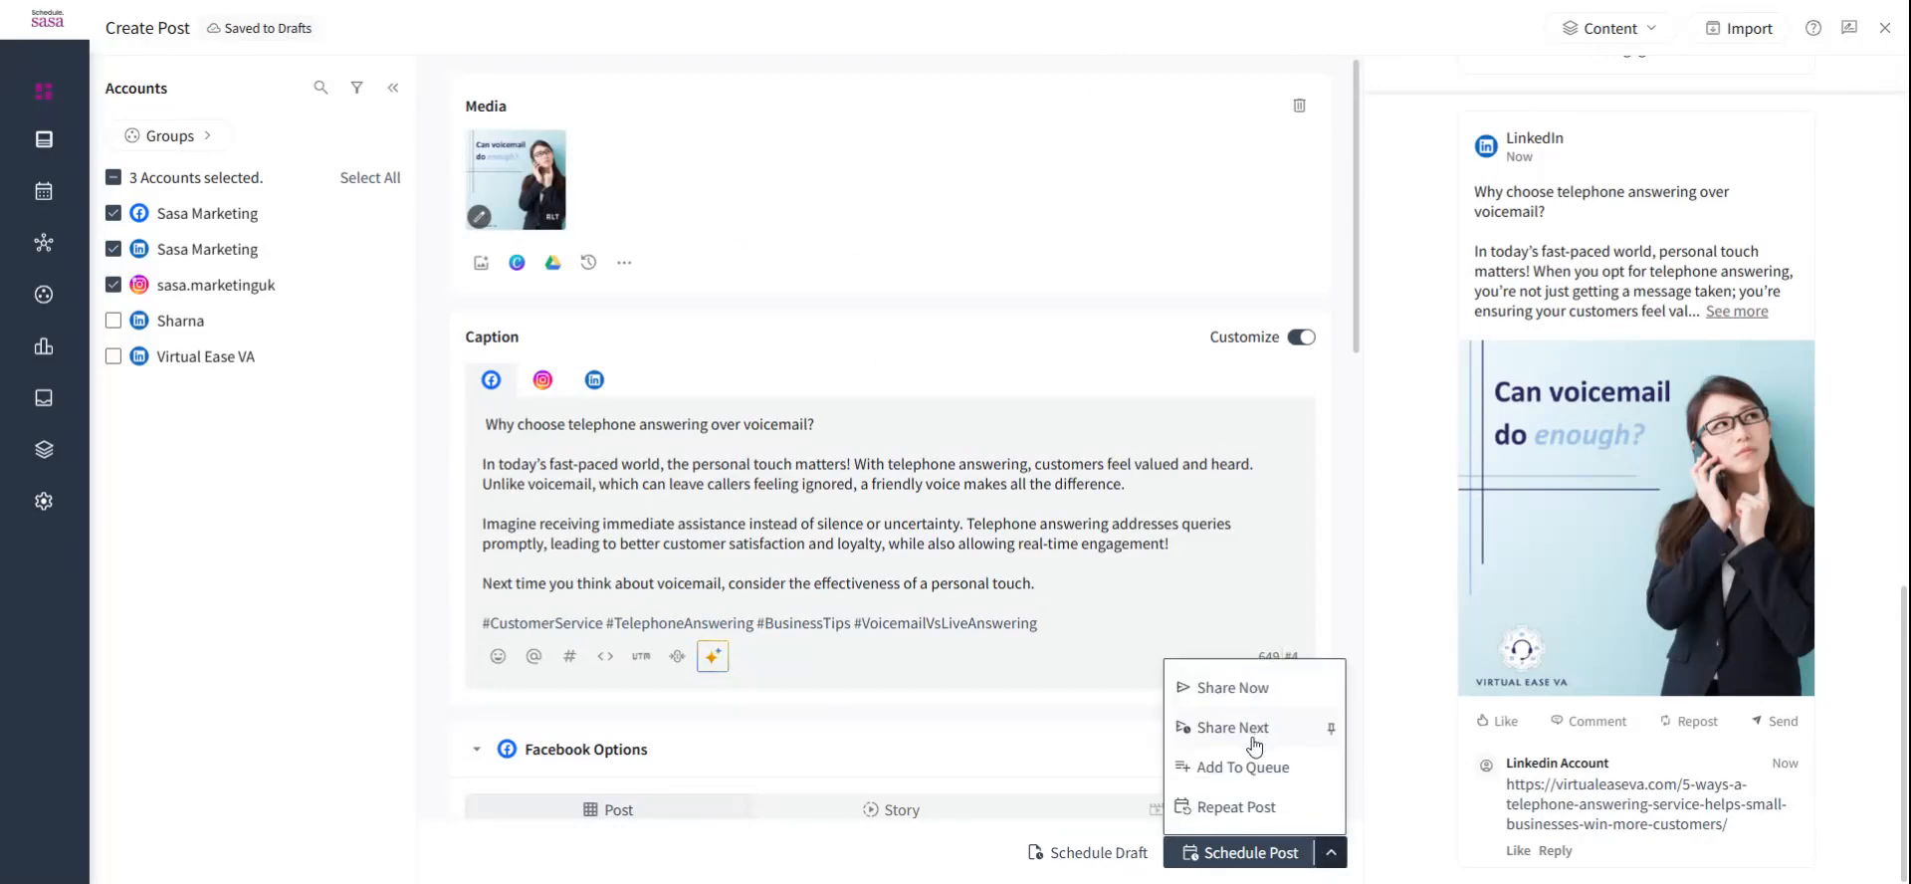
# Step: Start scheduling the post, show AI suggested times for 7 days and choose Mon Aug 10, 2026 11:00 AM
pyautogui.click(1251, 866)
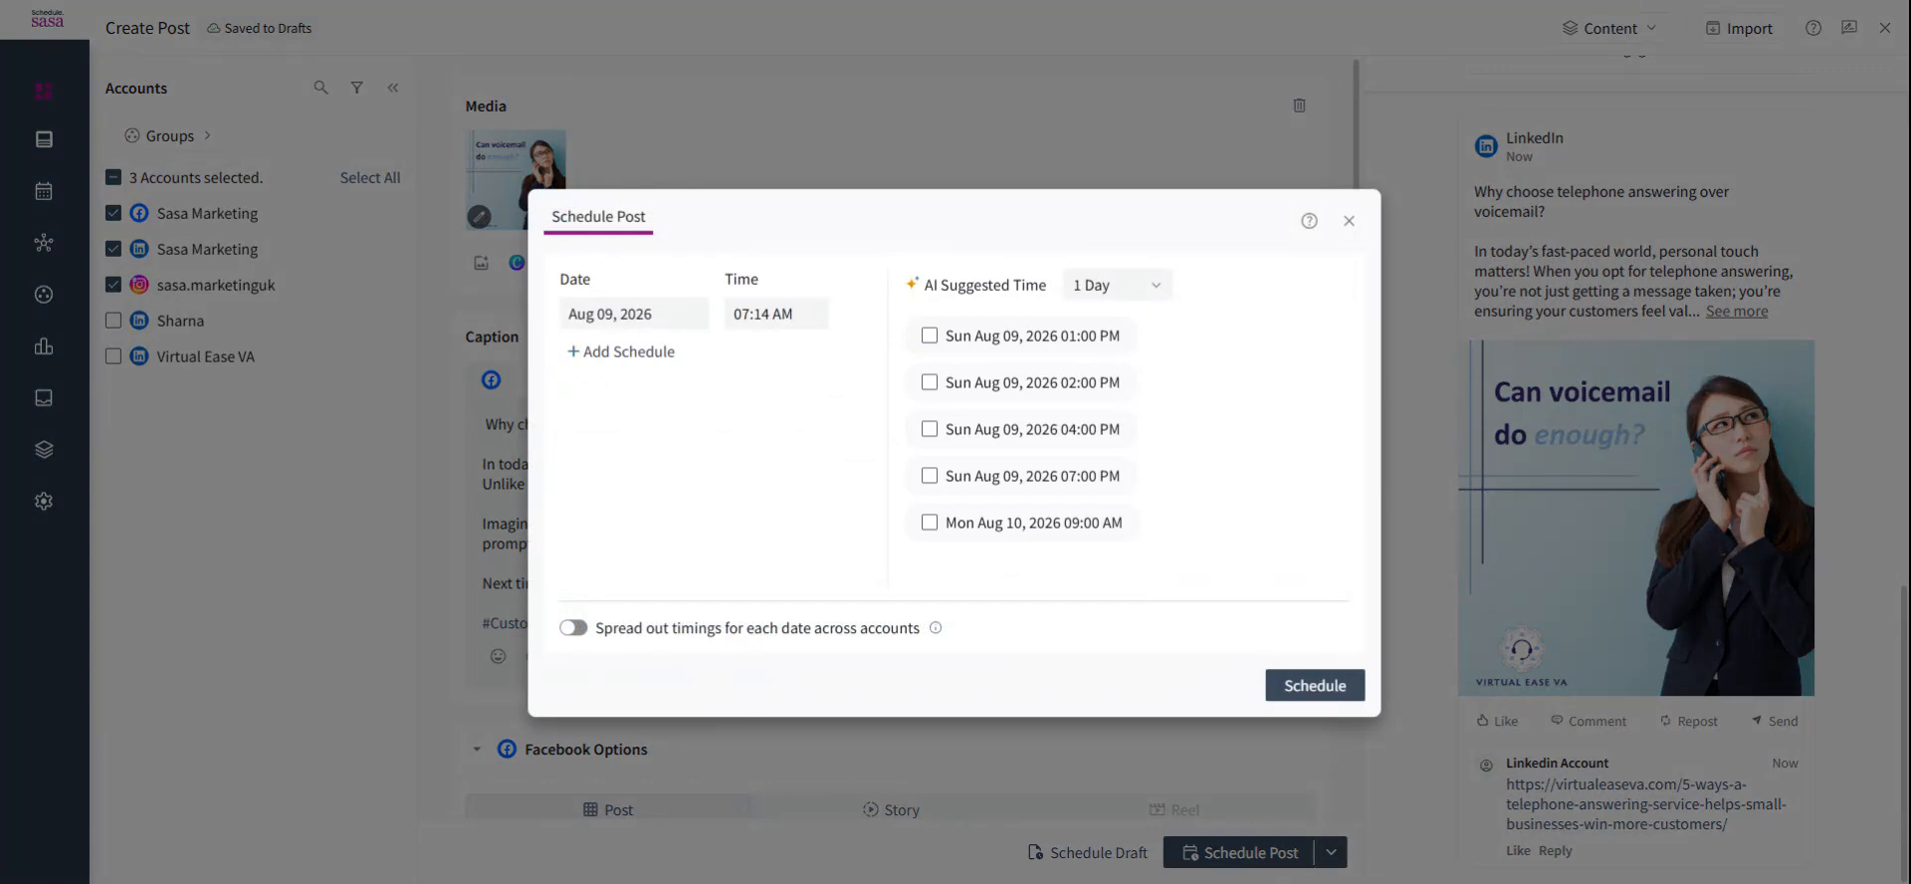
pyautogui.click(1144, 283)
pyautogui.click(1124, 438)
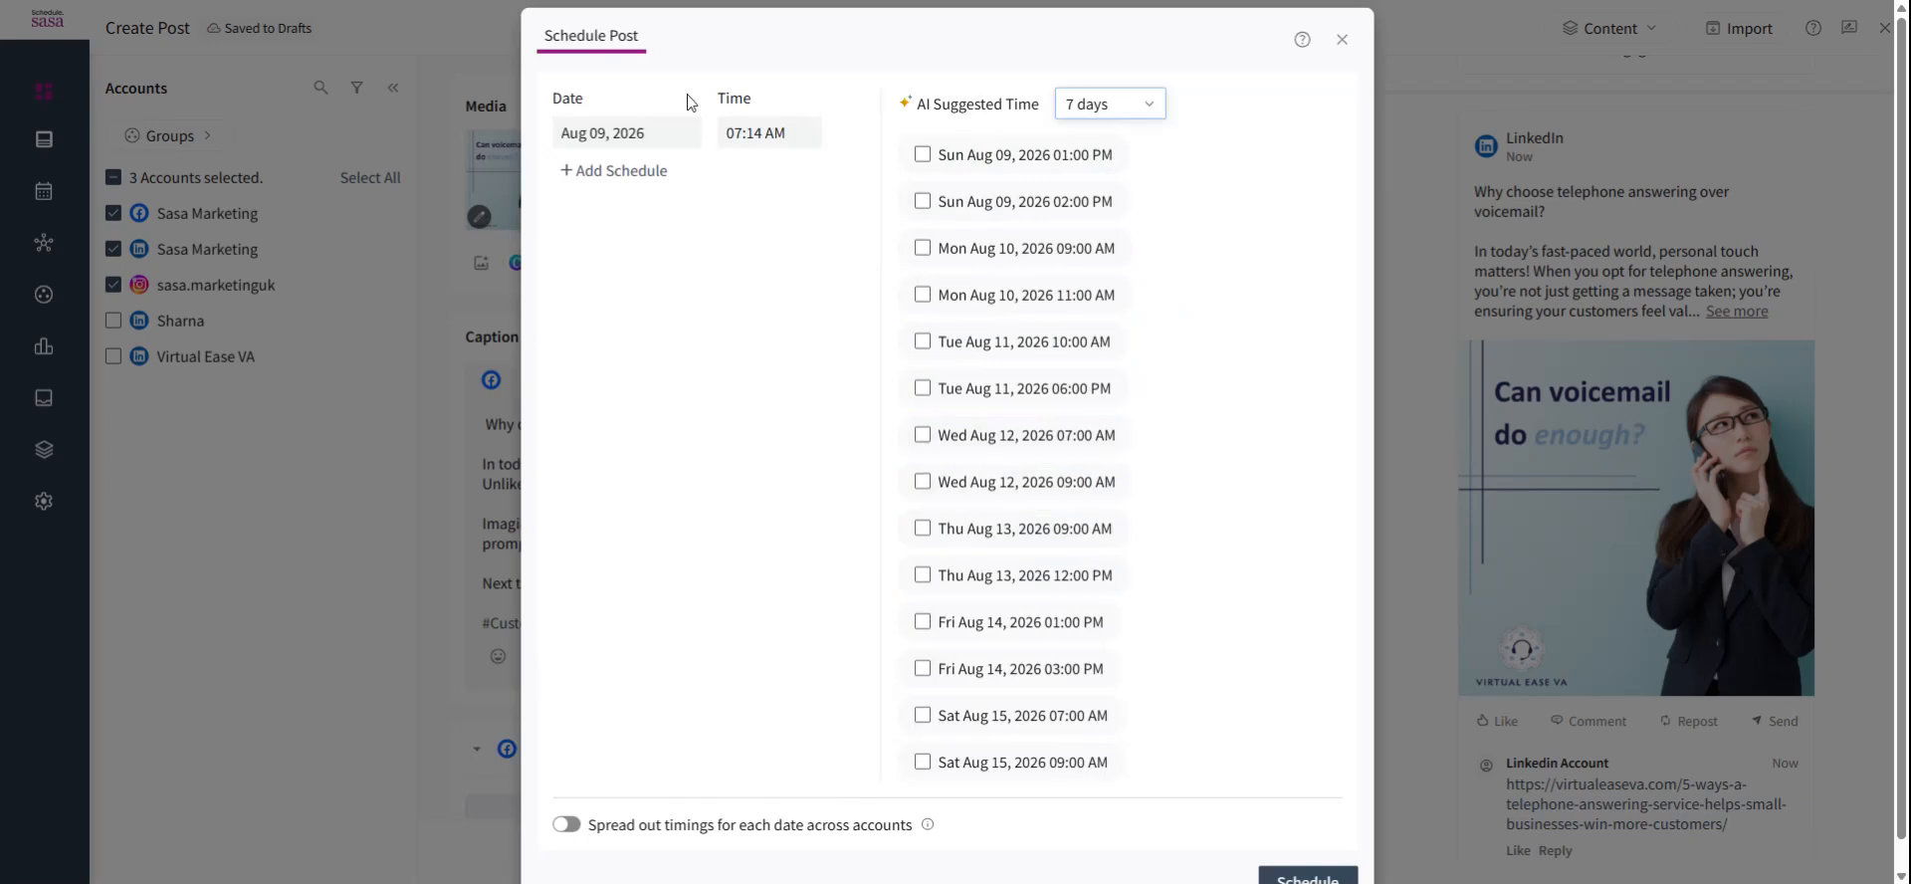
pyautogui.click(924, 294)
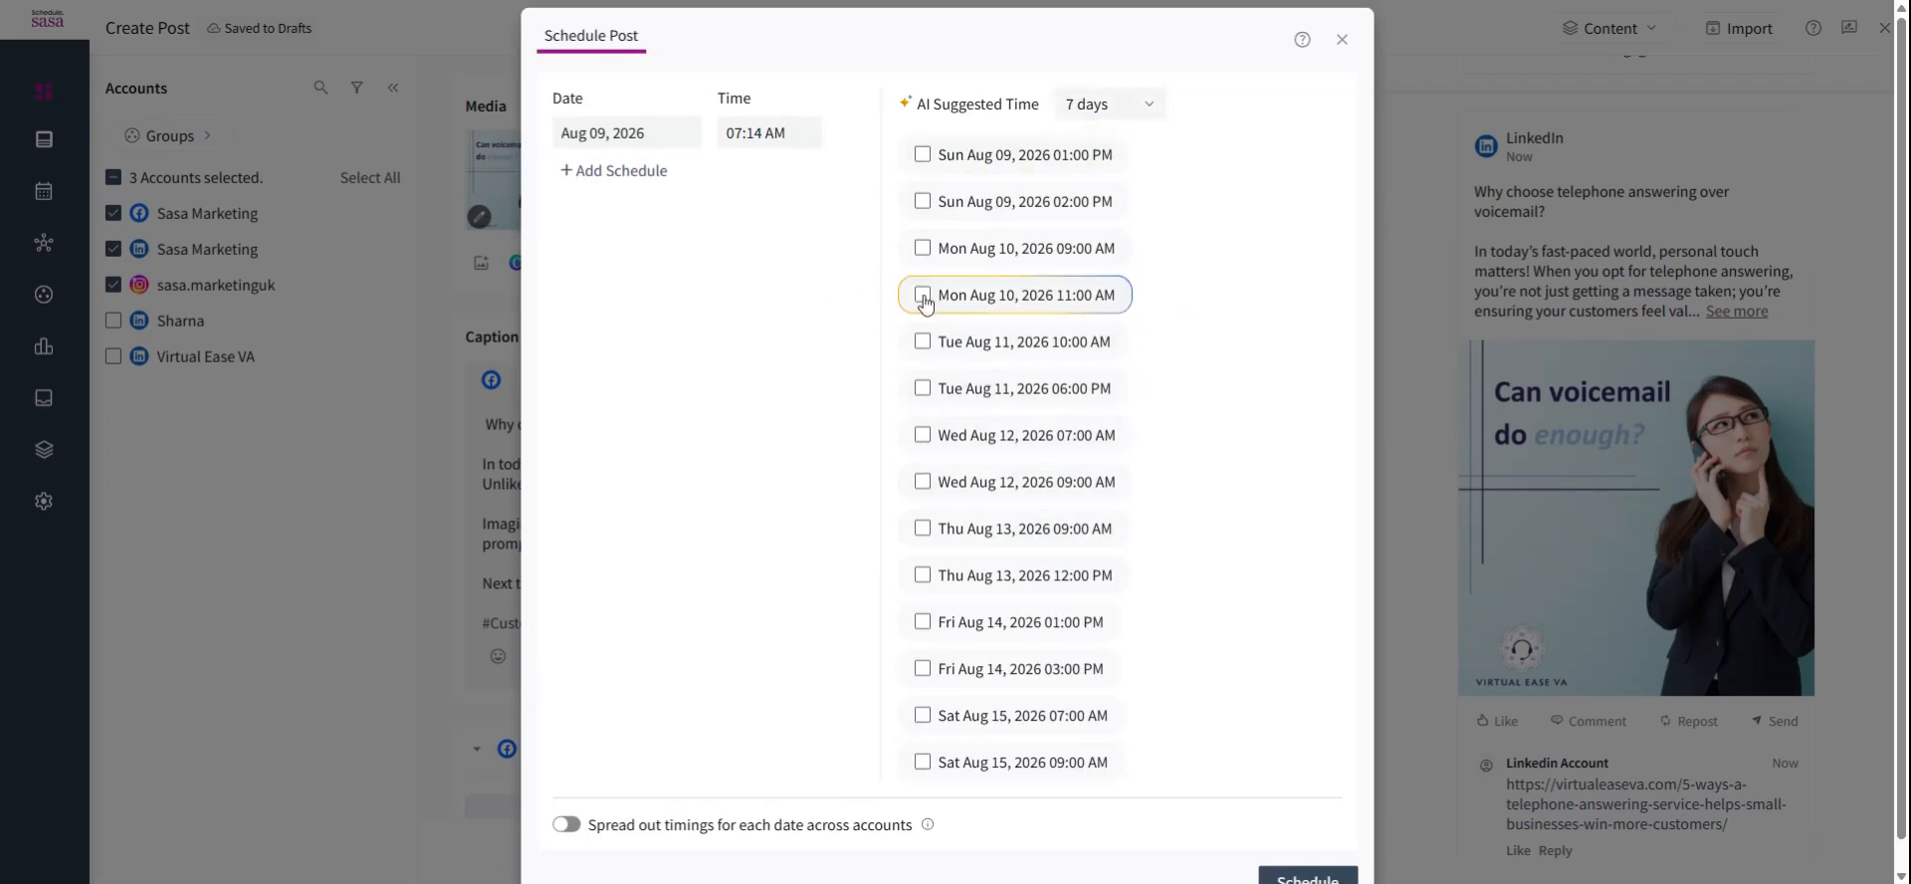
# Step: Set the schedule's date to Aug 19, 2026 and its time to 11:05 AM
pyautogui.click(637, 132)
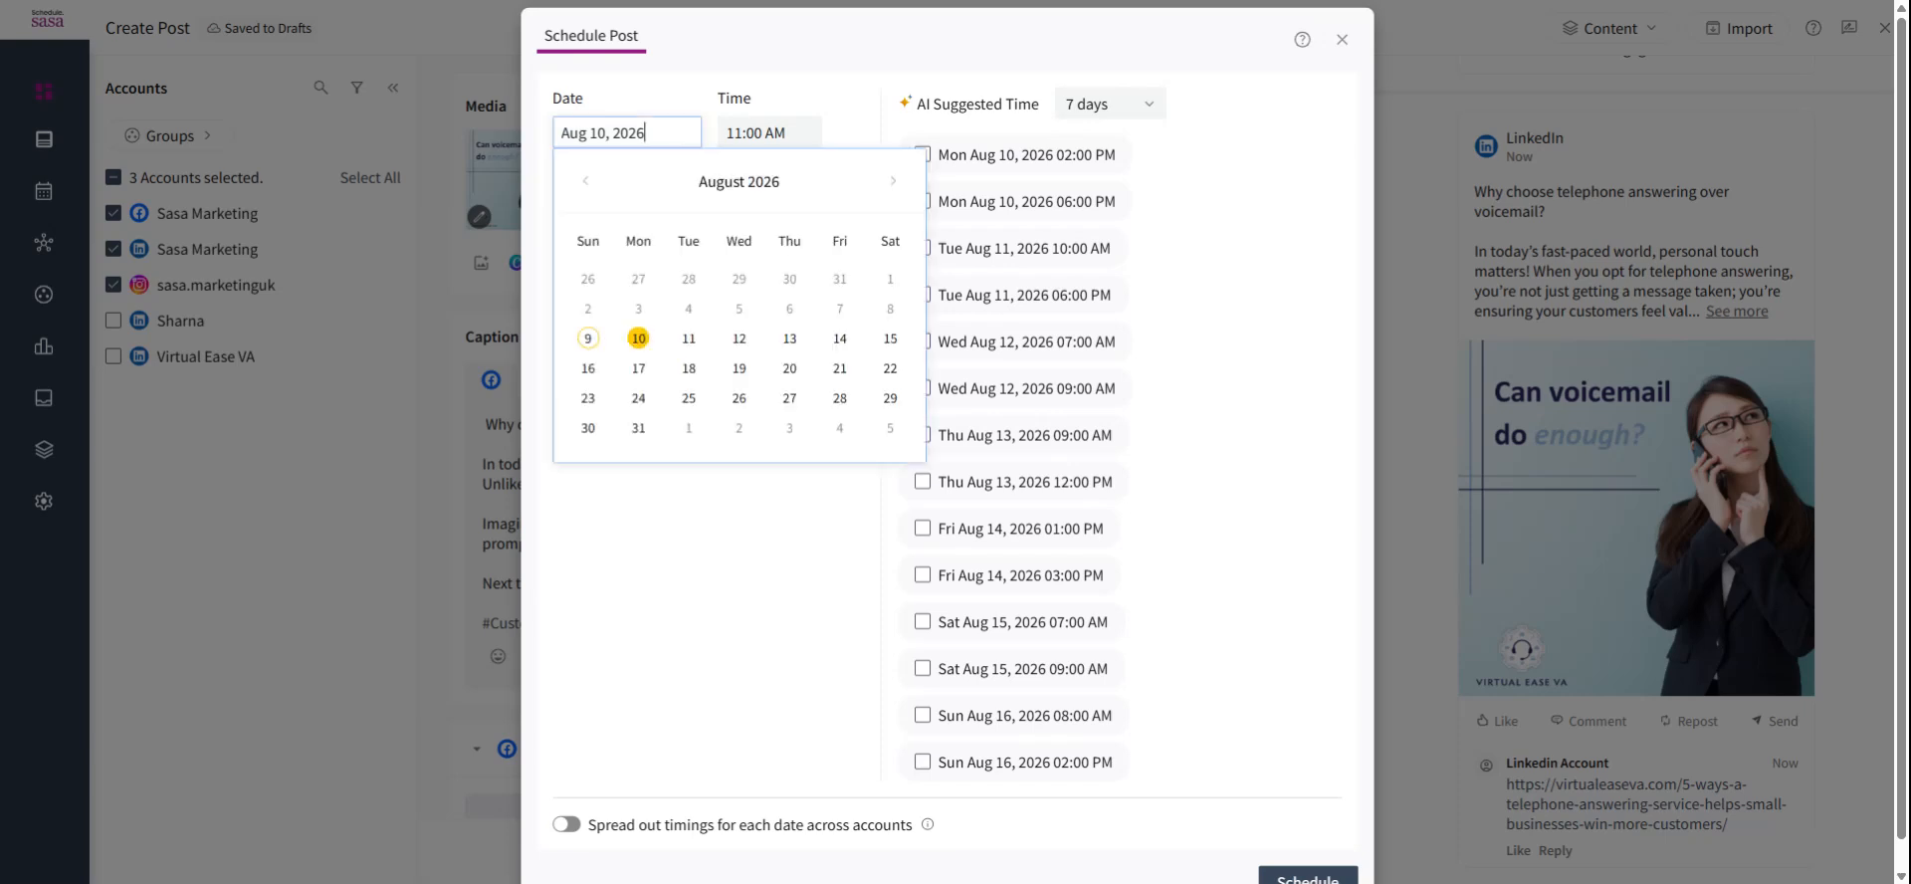
pyautogui.click(740, 368)
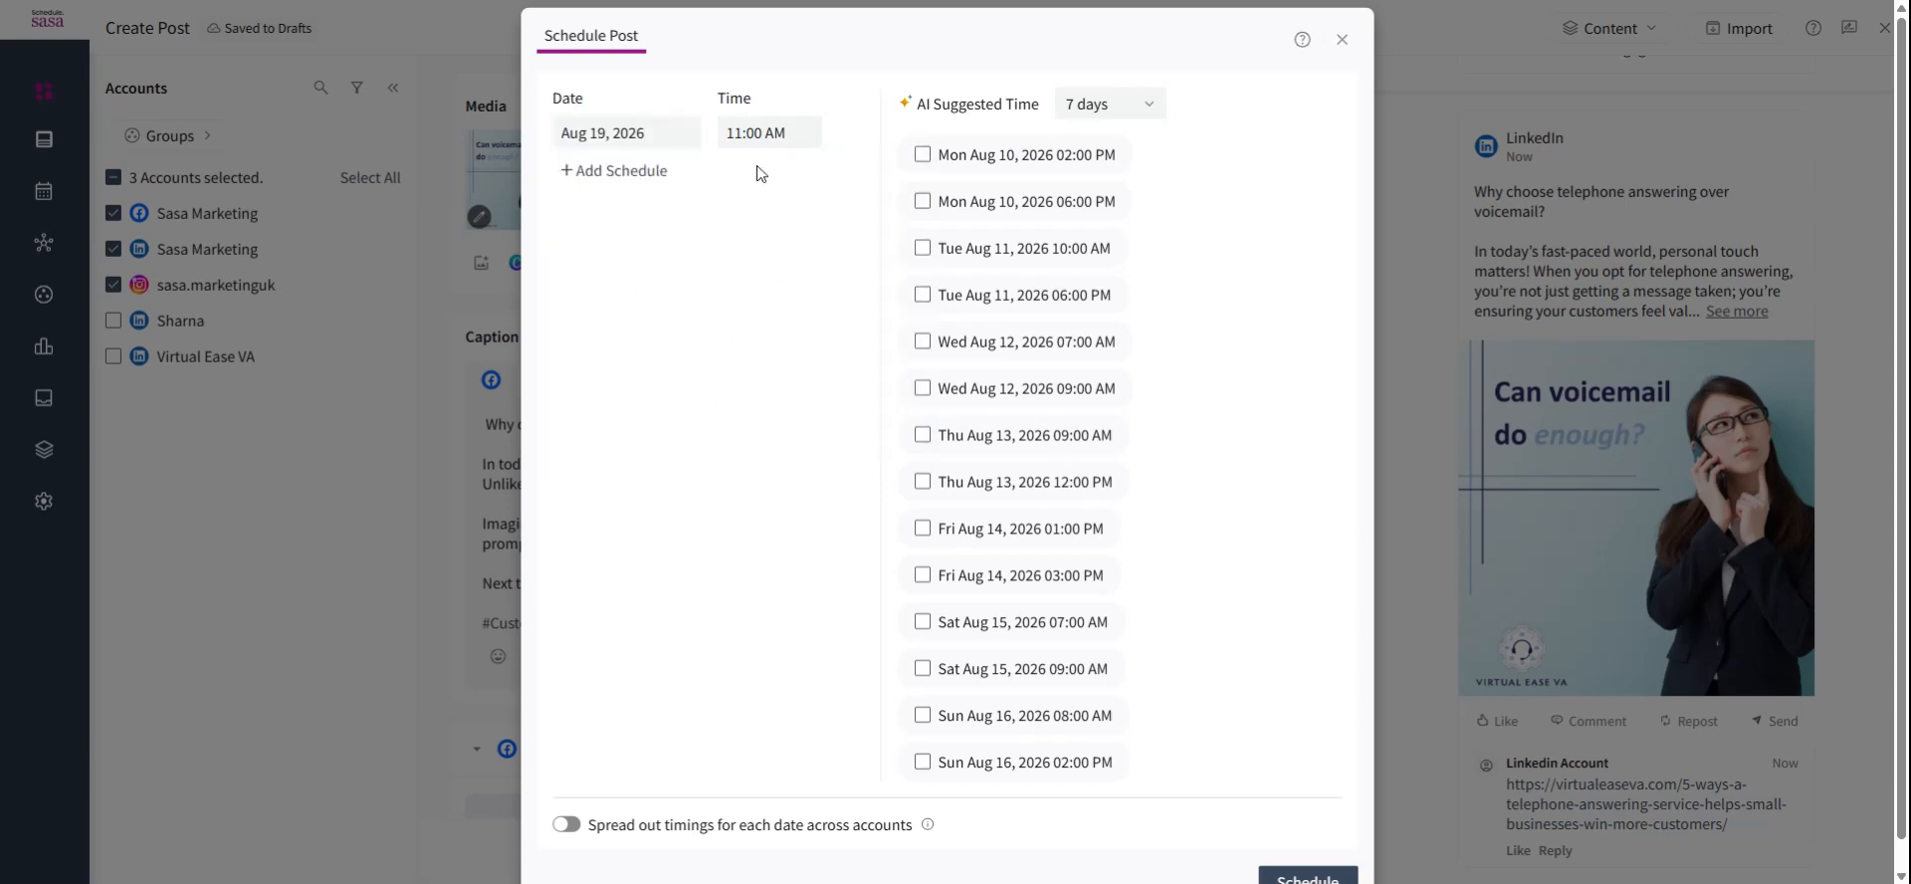
pyautogui.click(769, 132)
pyautogui.click(771, 288)
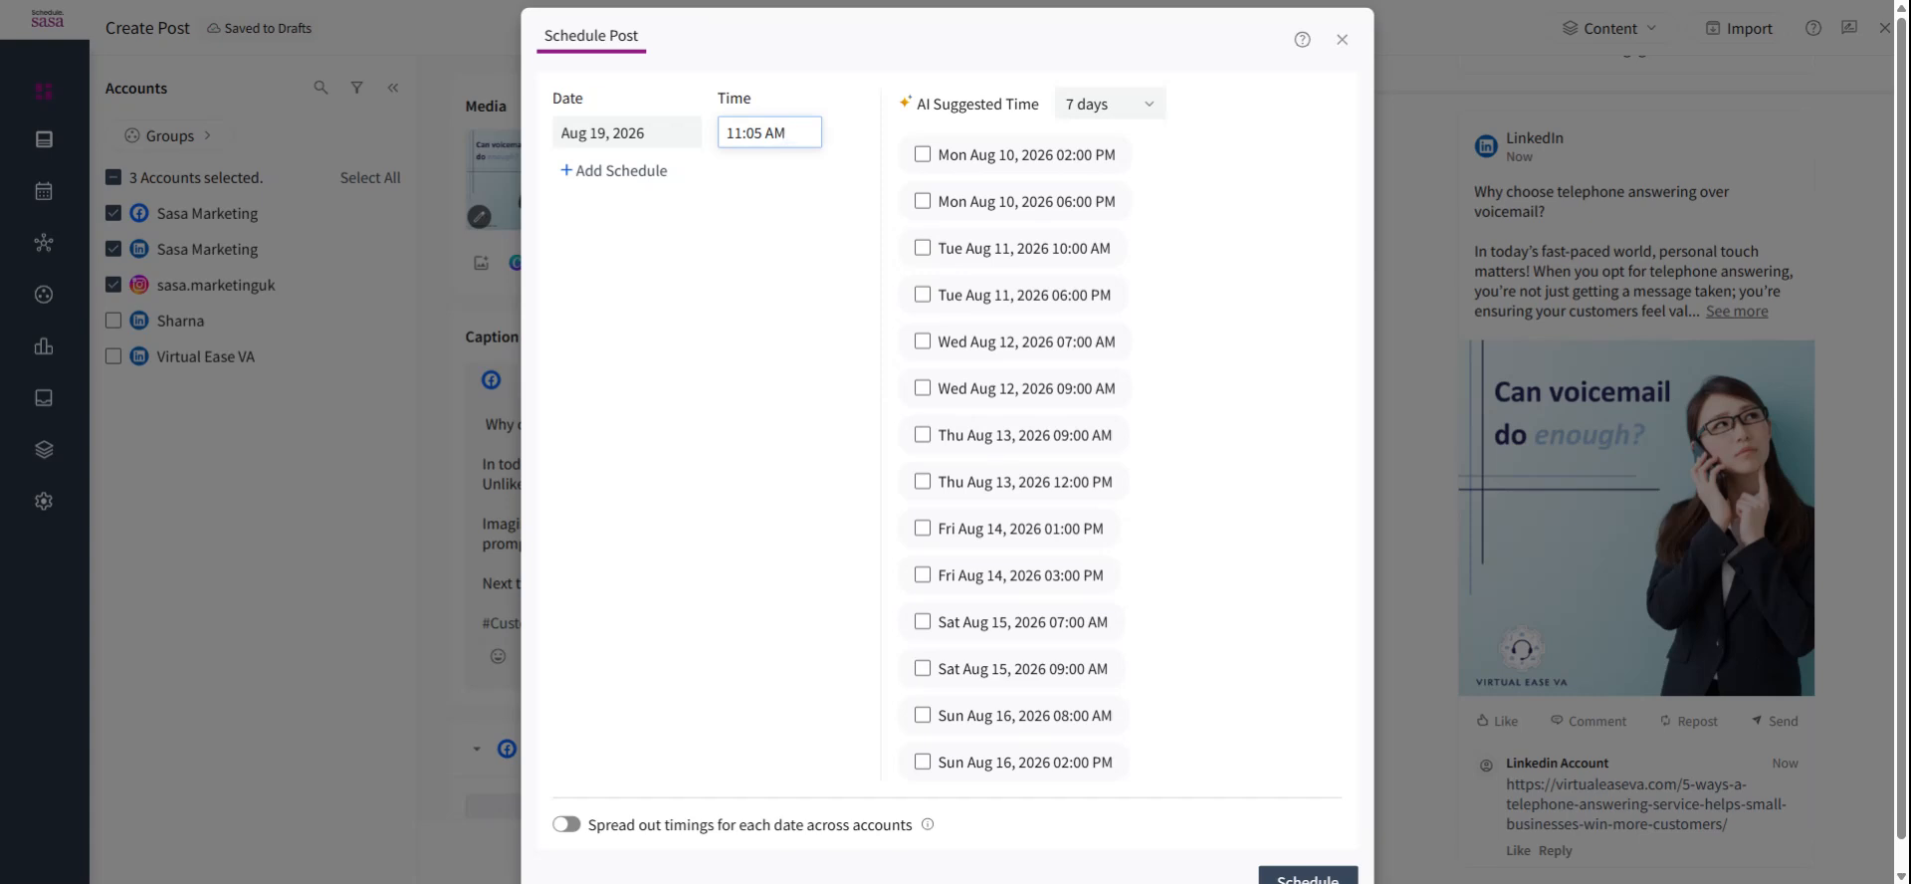
# Step: Add two more schedules for the post, on Aug 22 and Aug 25, 2026 at 11:05 AM
pyautogui.click(614, 170)
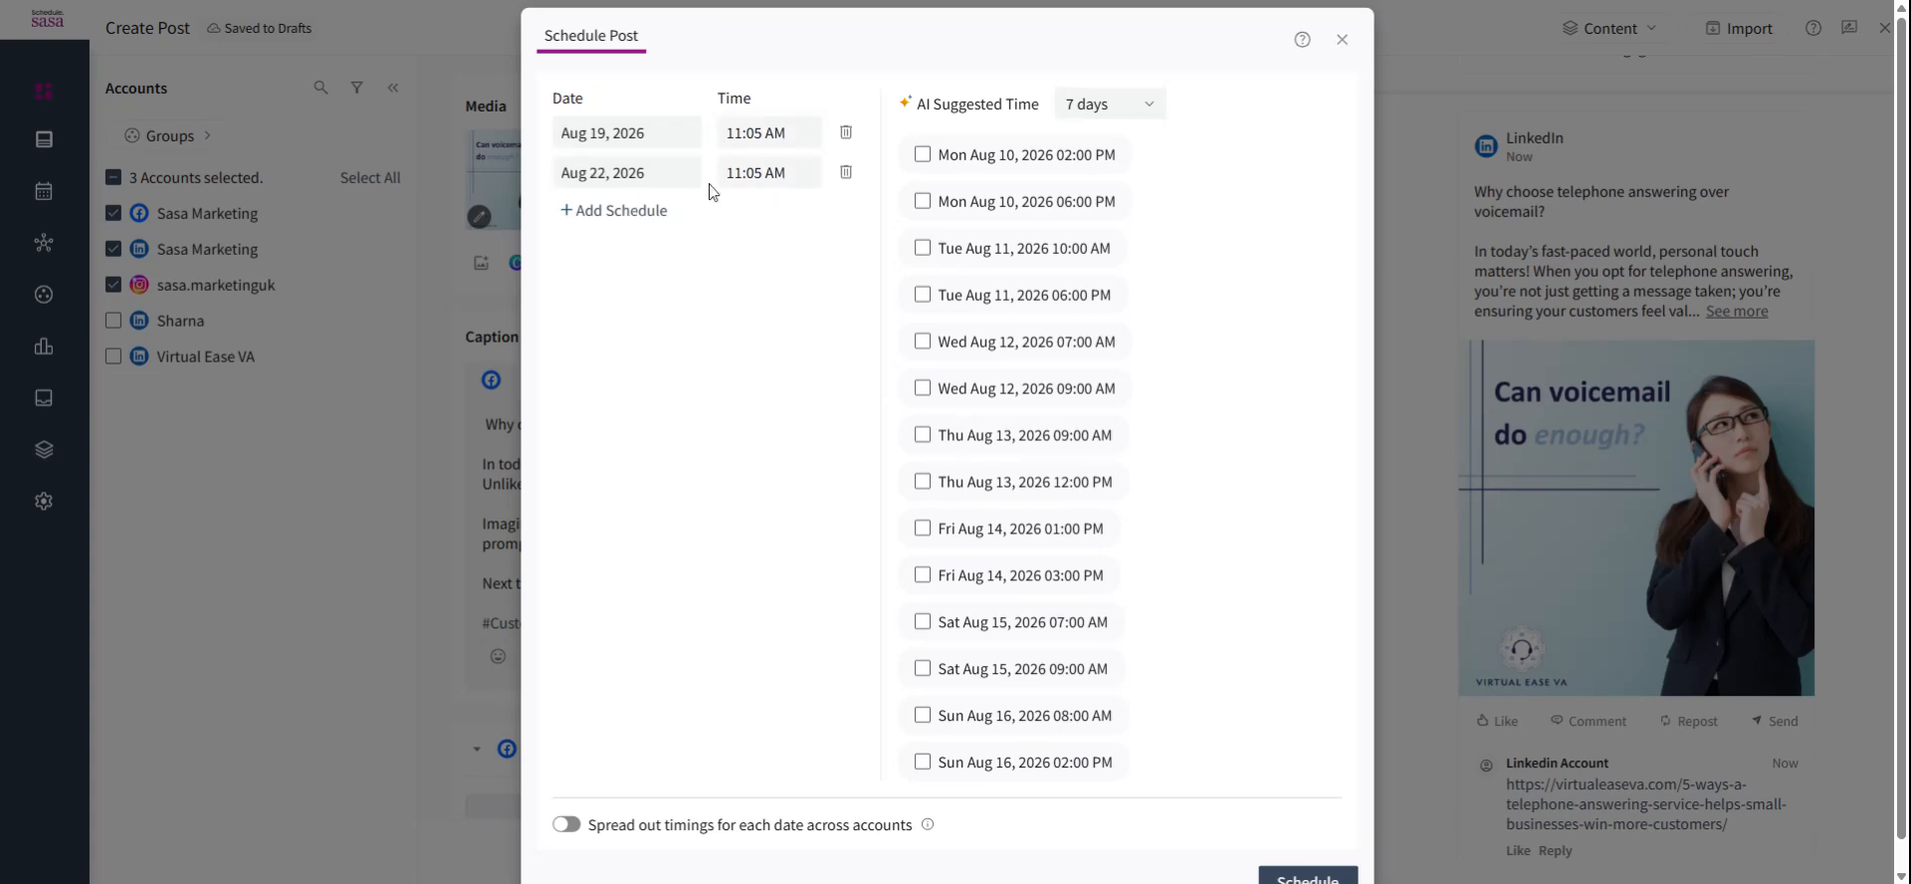
pyautogui.click(617, 172)
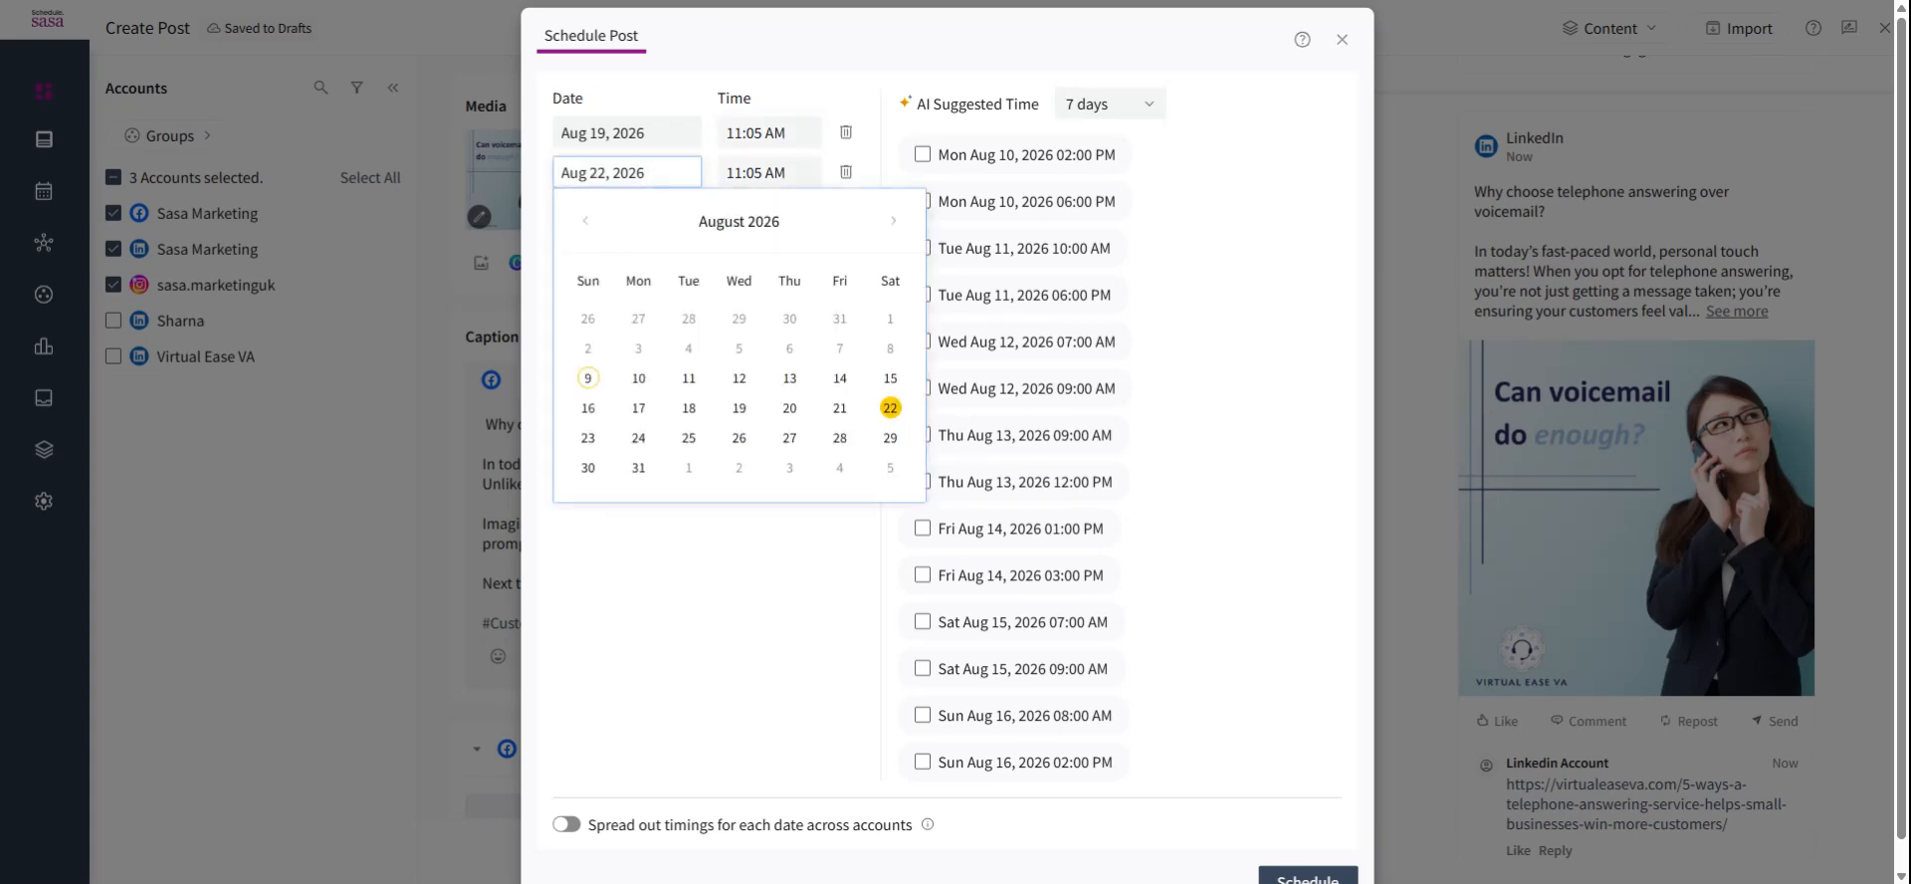
pyautogui.click(644, 670)
pyautogui.click(617, 210)
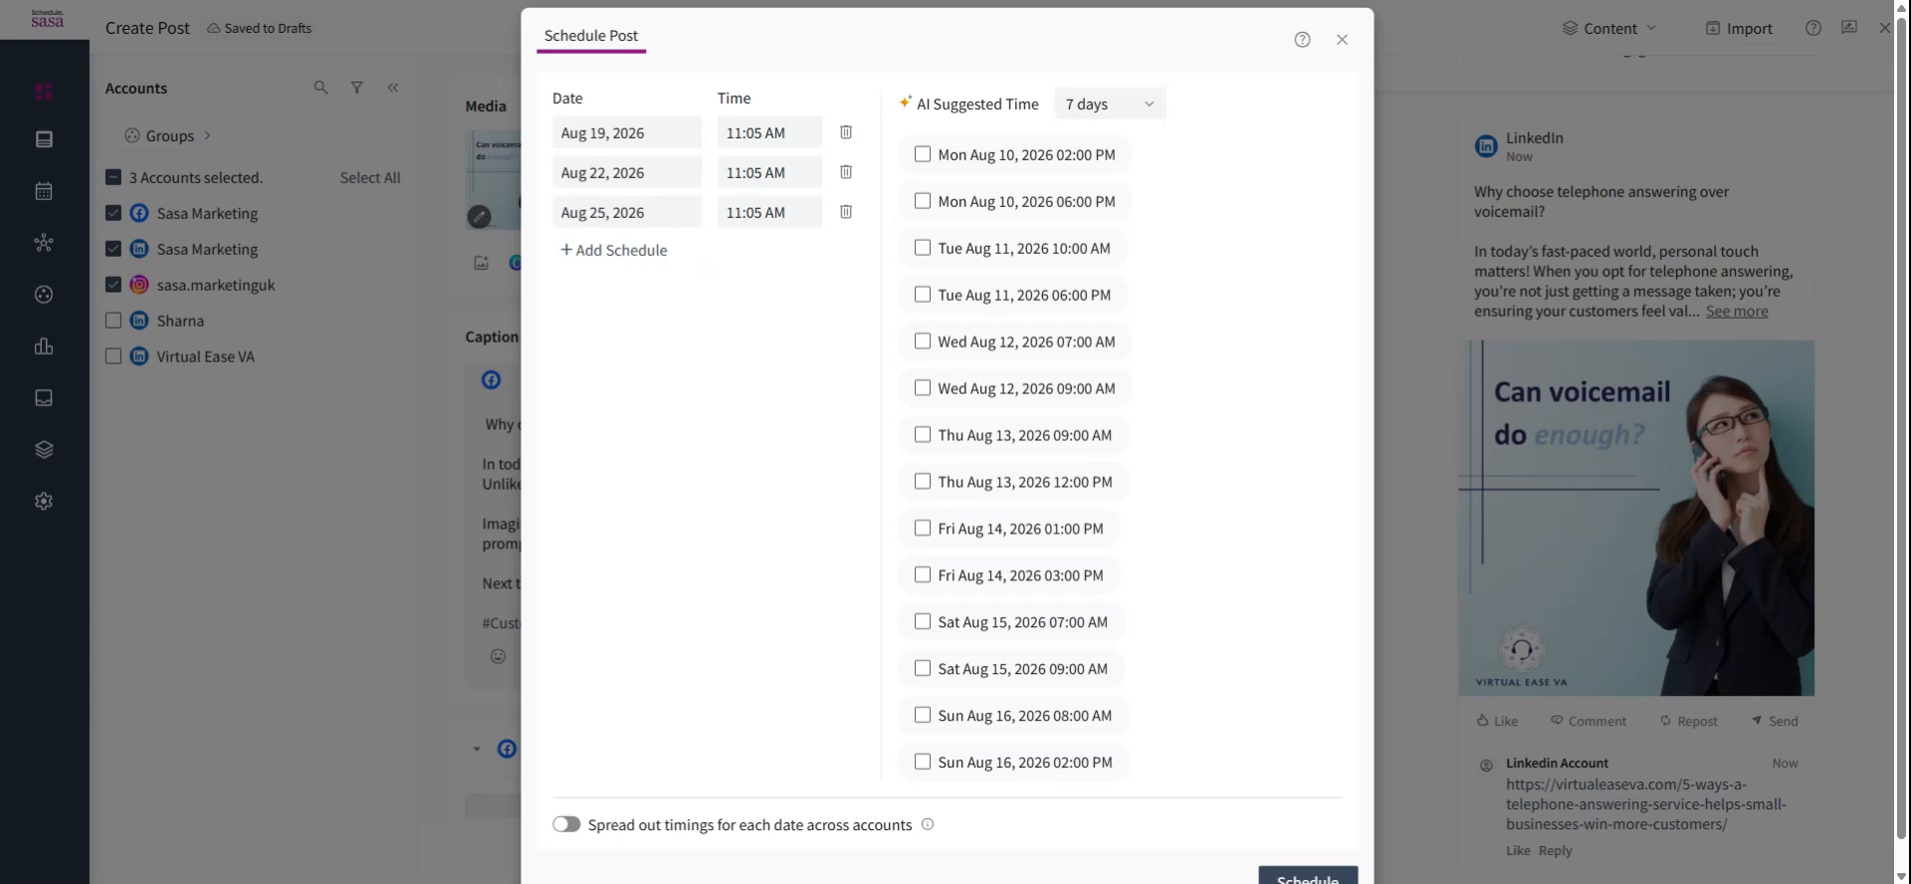
# Step: Spread out timings across accounts with a 30-minute stagger interval, and close the scheduling dialog without scheduling the post
pyautogui.scroll(-1, 785, 364)
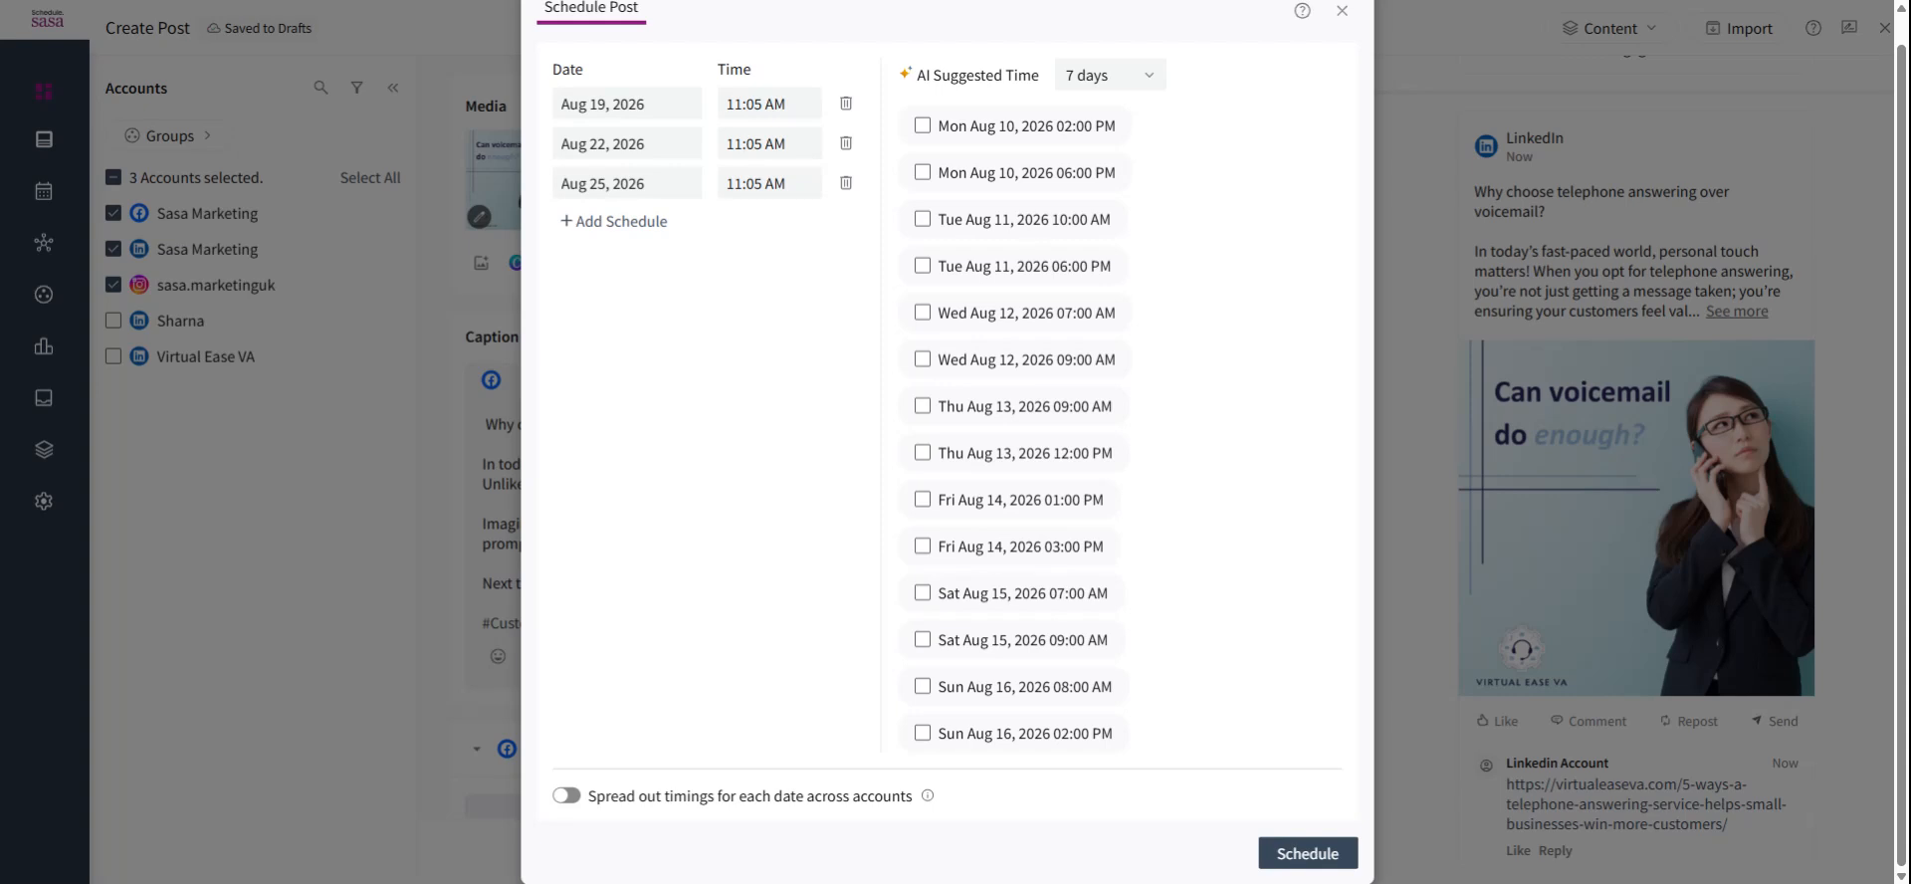
pyautogui.click(567, 795)
pyautogui.scroll(-1, 689, 655)
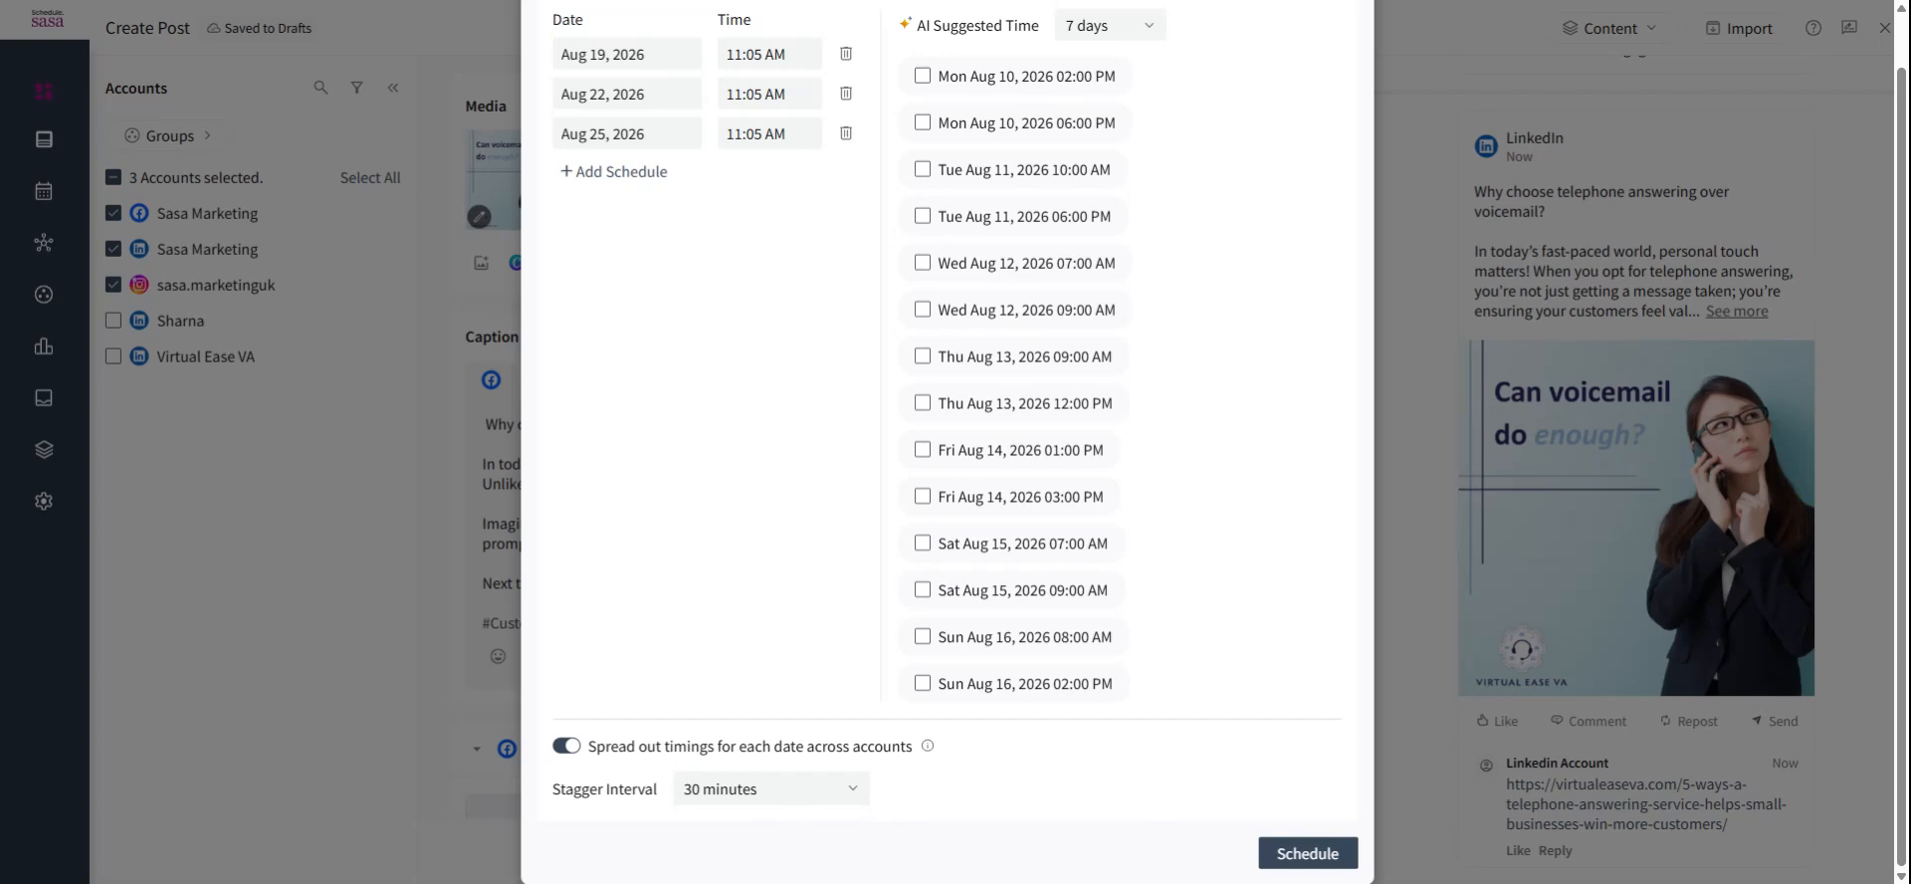
pyautogui.click(758, 788)
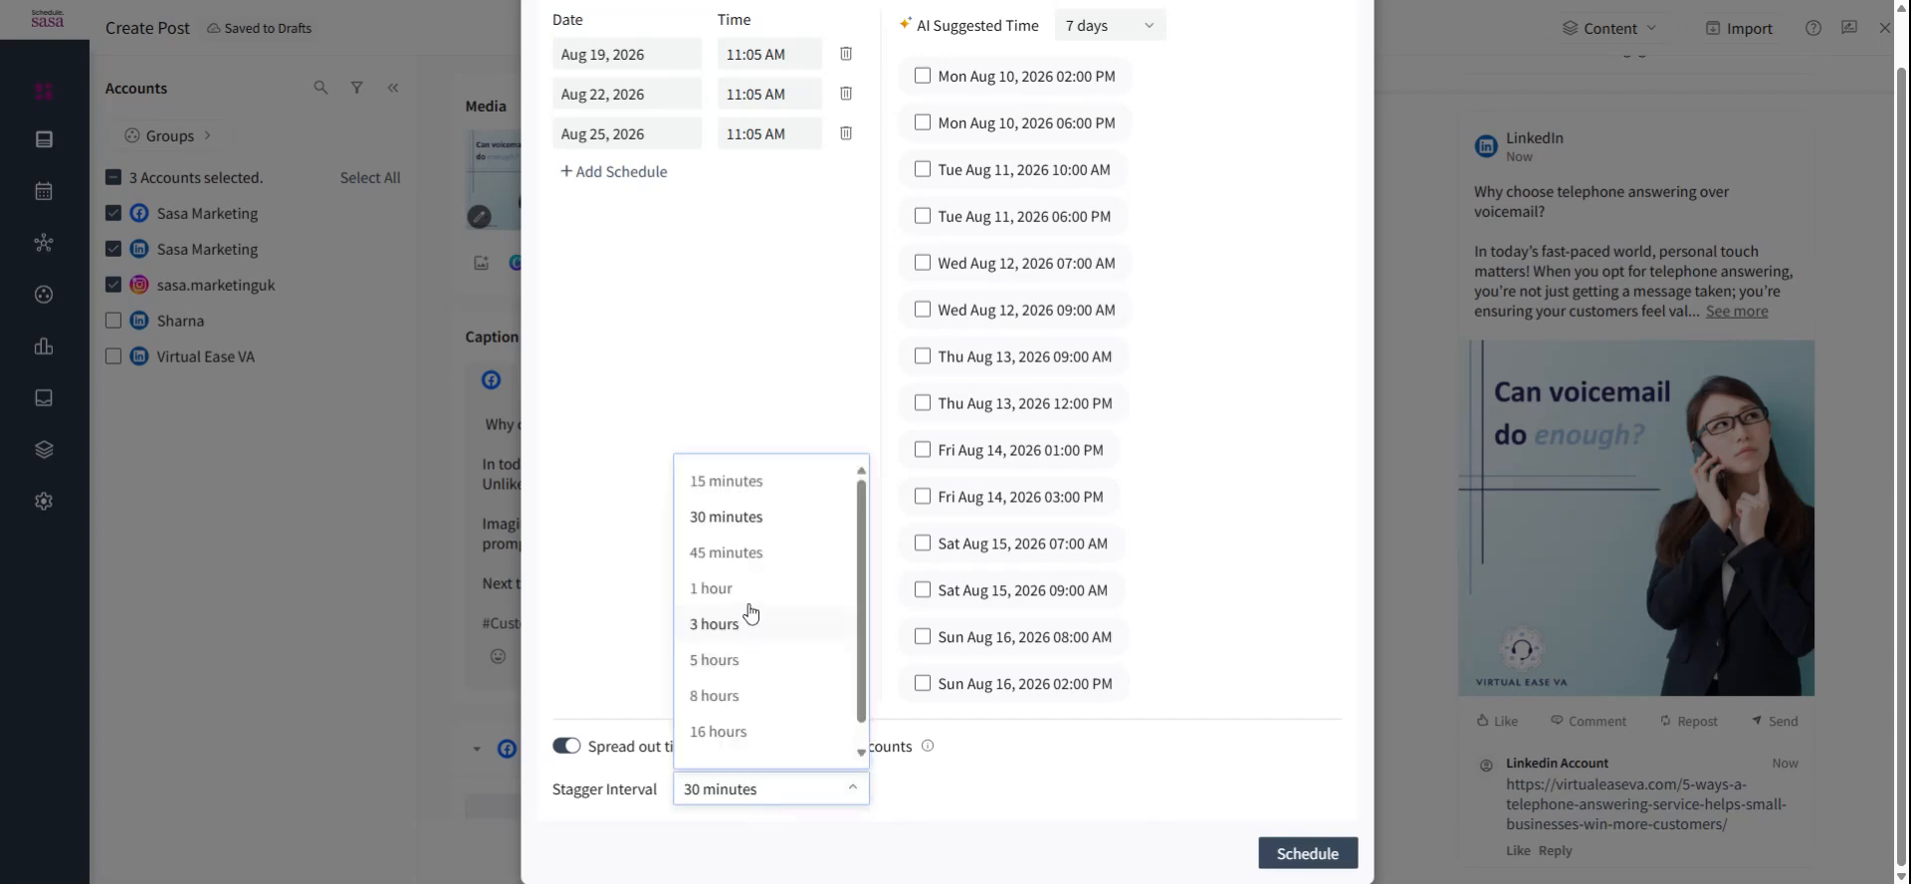
pyautogui.click(876, 776)
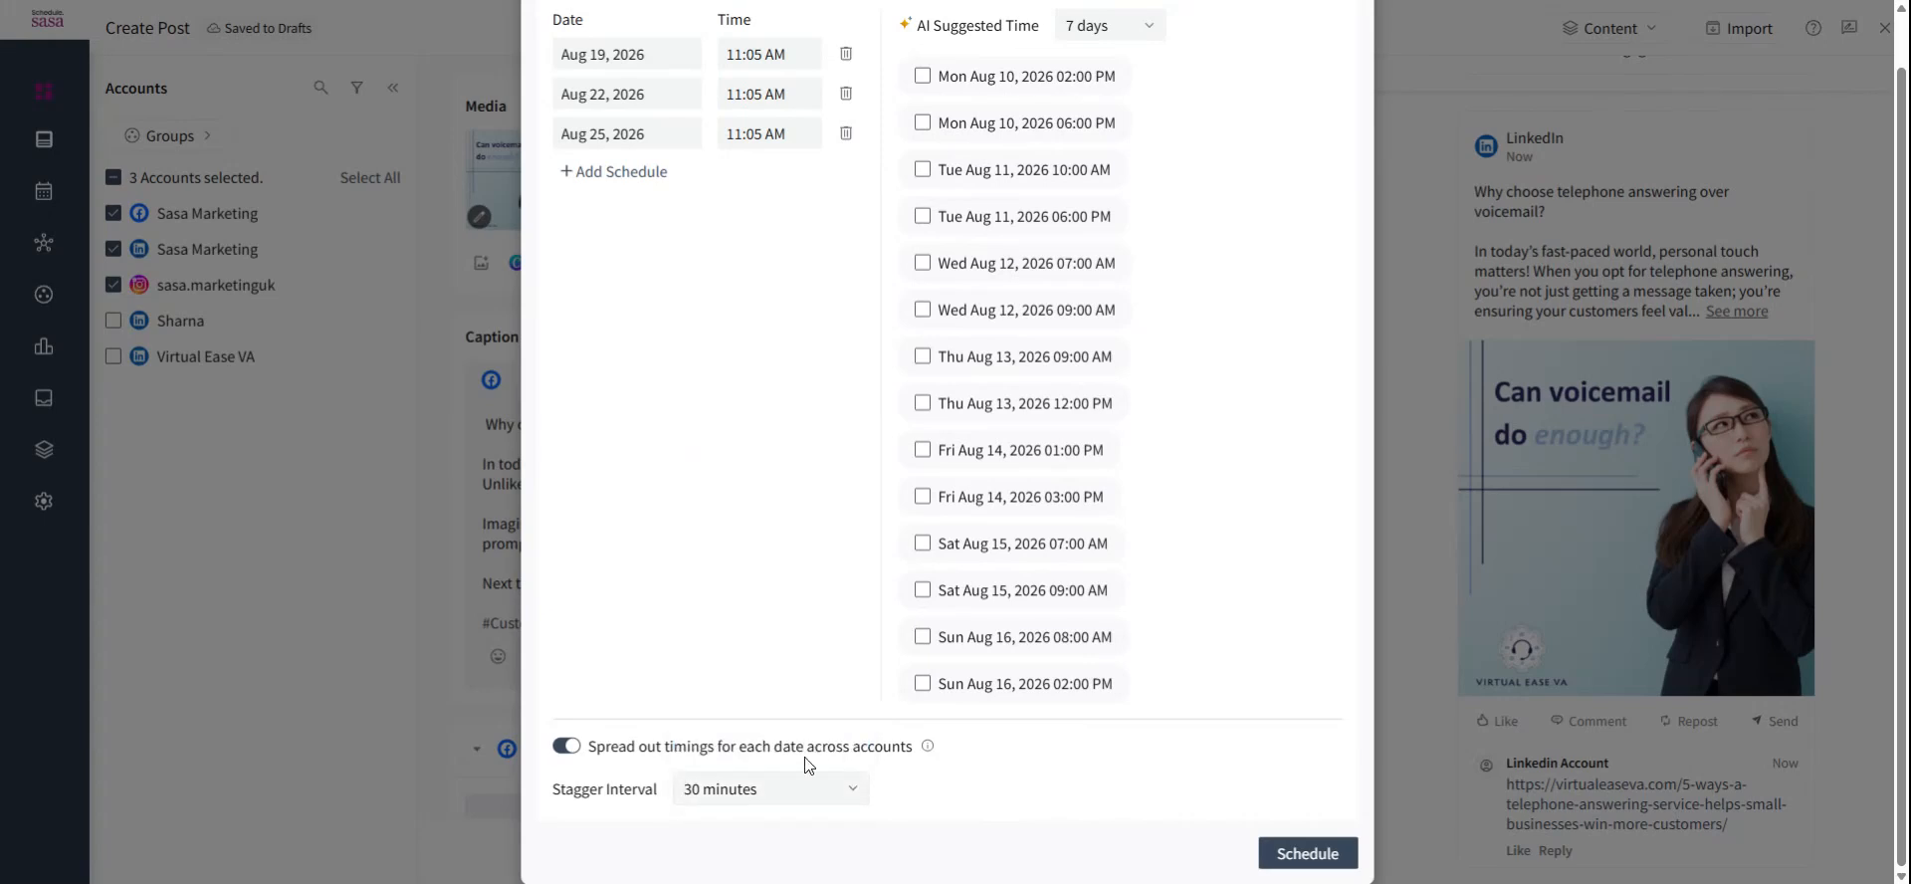
pyautogui.scroll(1, 719, 696)
pyautogui.scroll(-1, 720, 696)
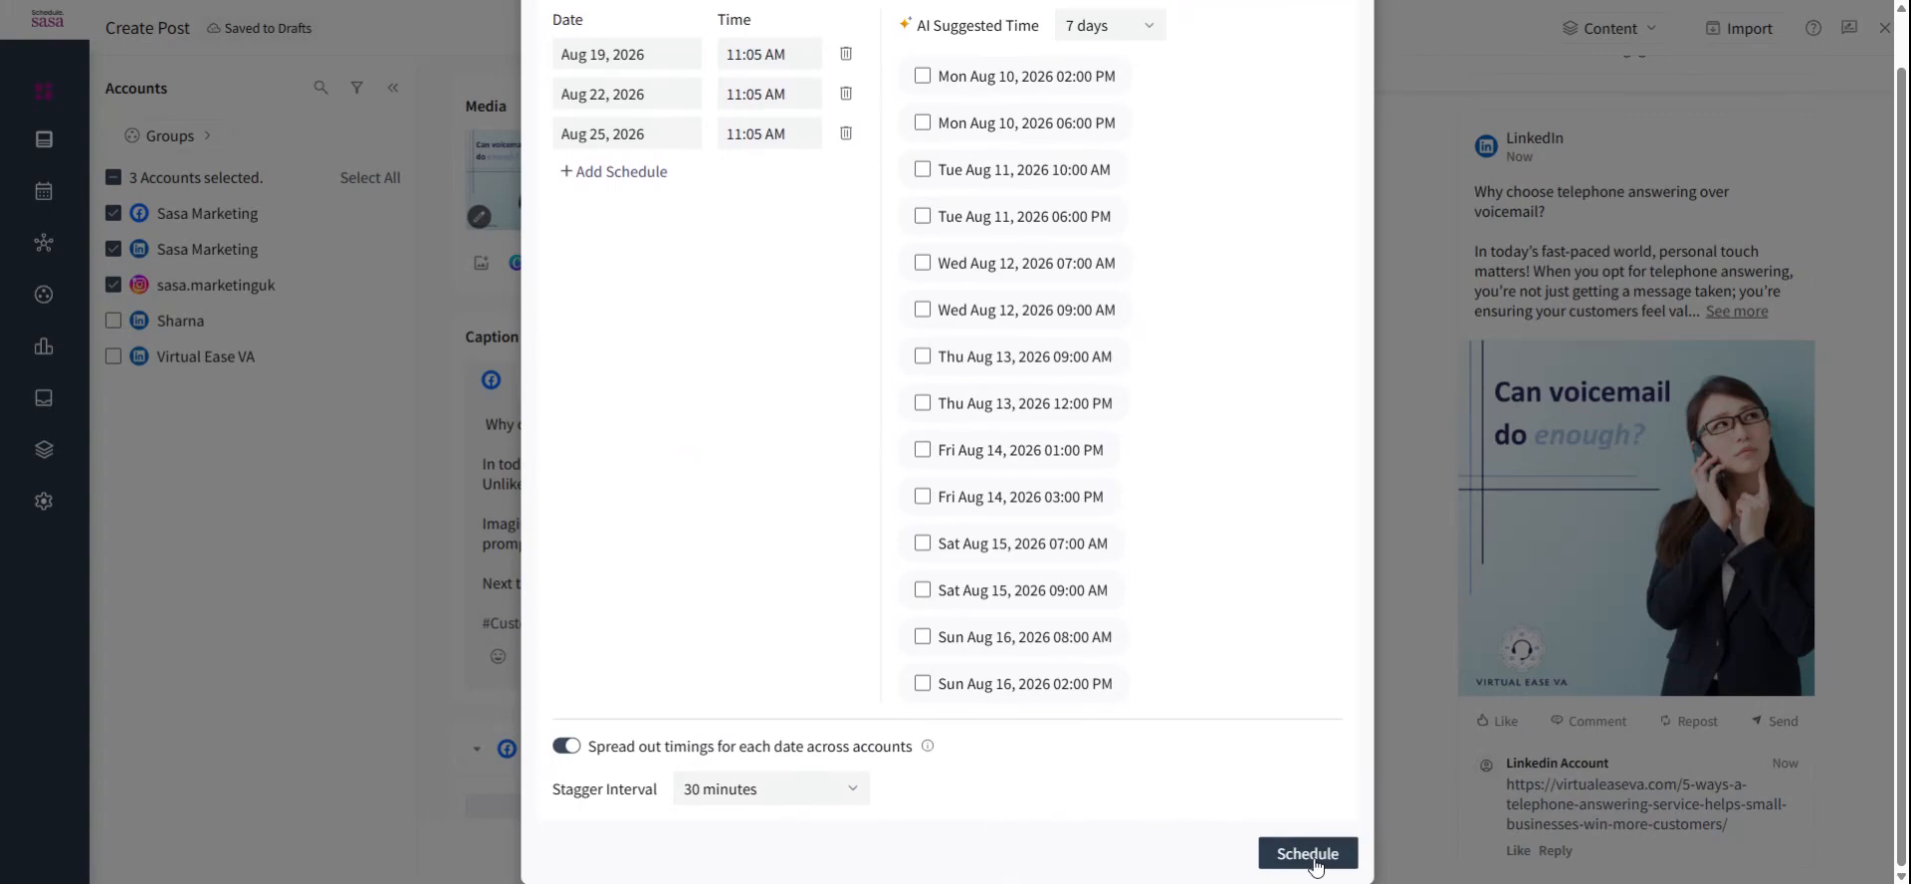
pyautogui.scroll(1, 1313, 789)
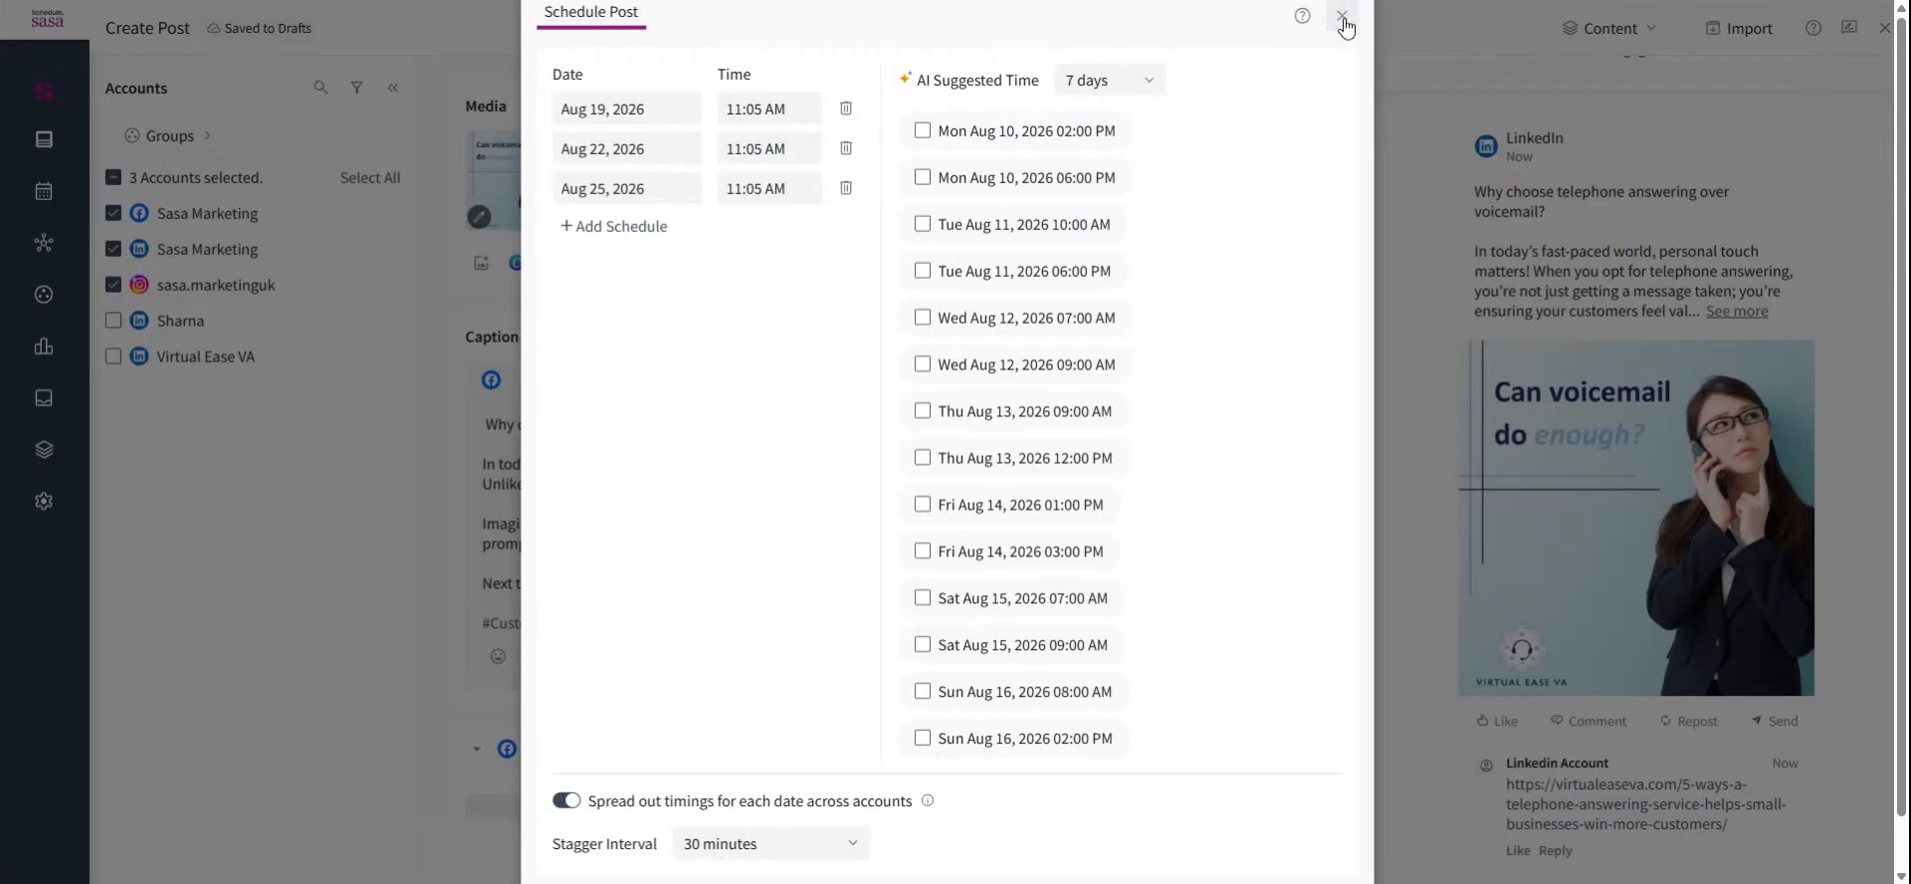
pyautogui.click(1343, 16)
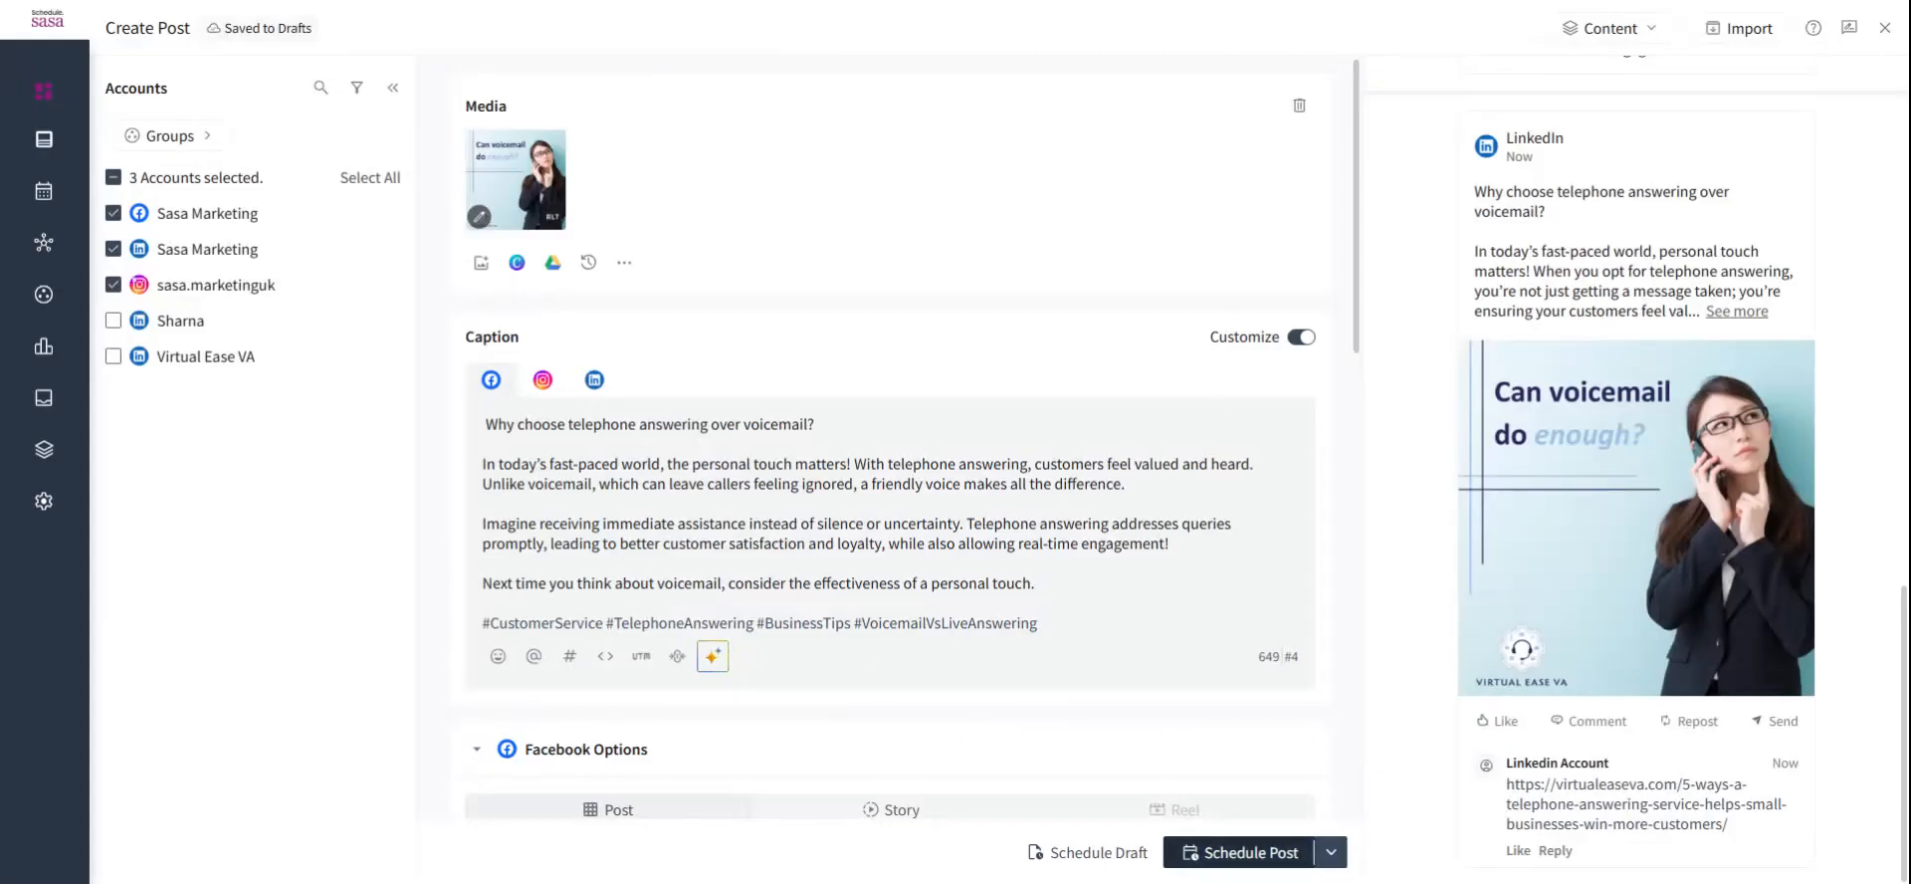